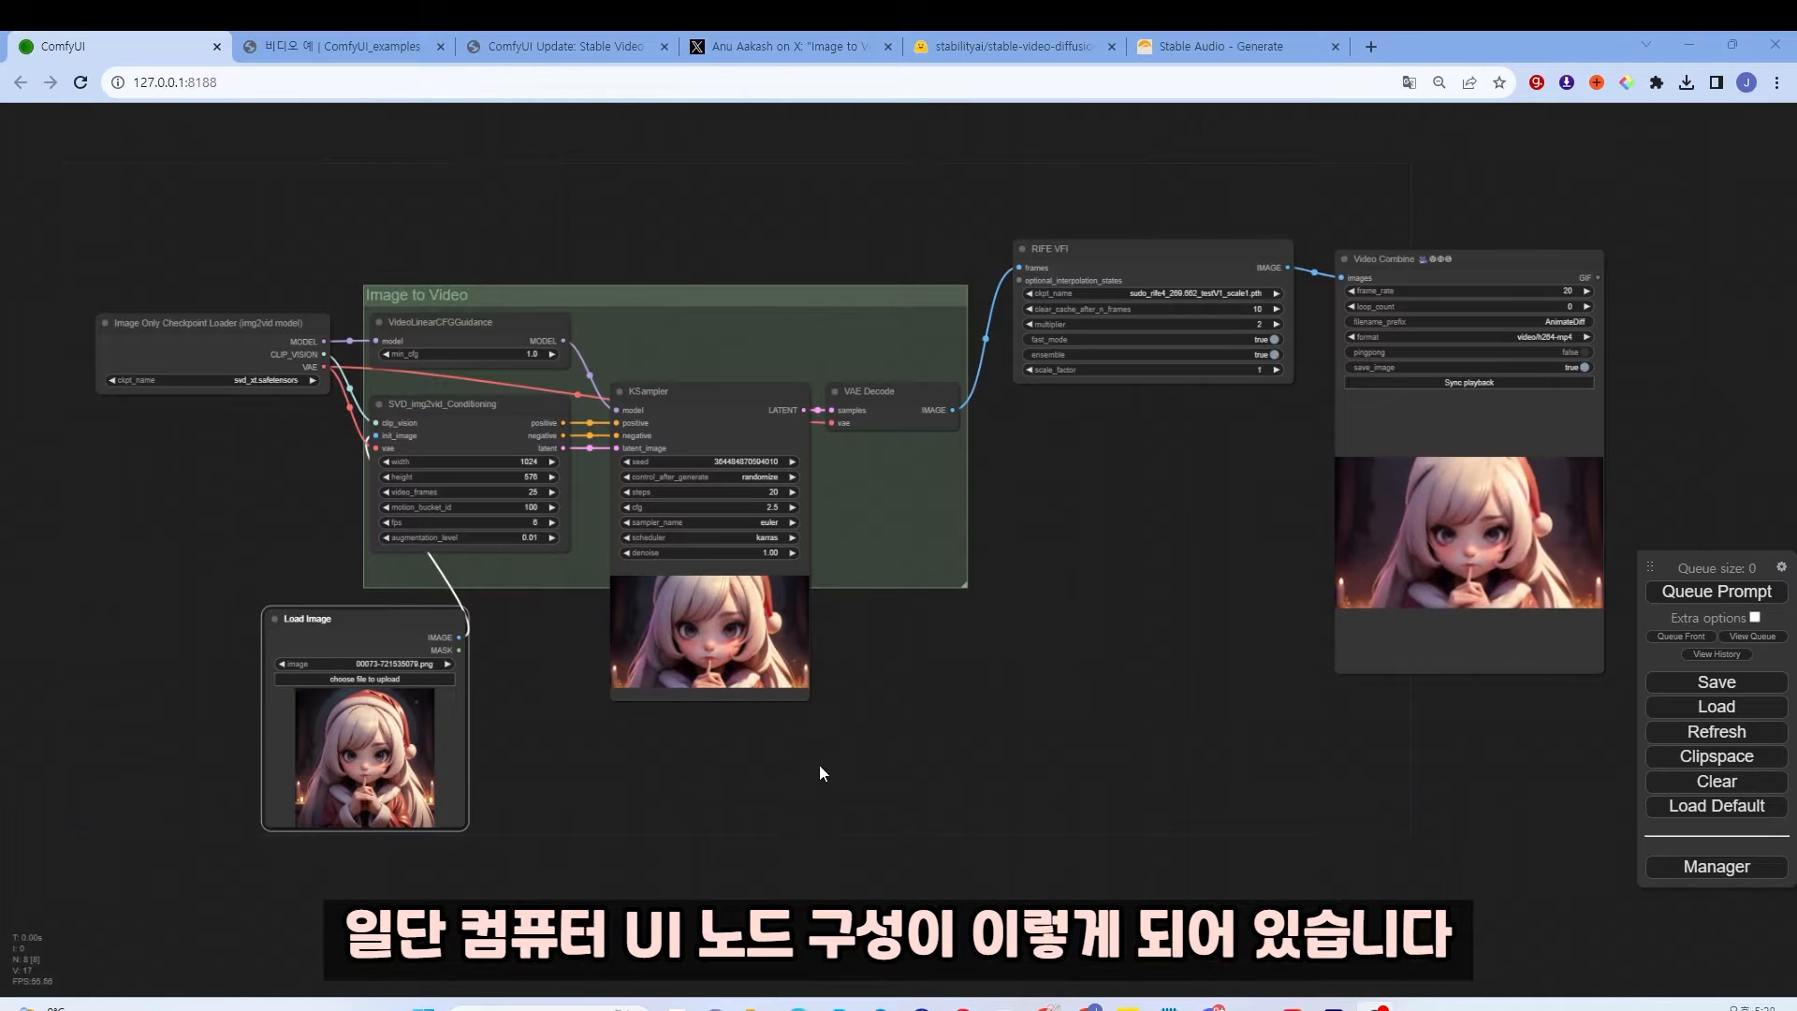
Step: Move the Load Image node away from the Image to Video group so its link is clearly visible
scroll(840, 654, up, 1)
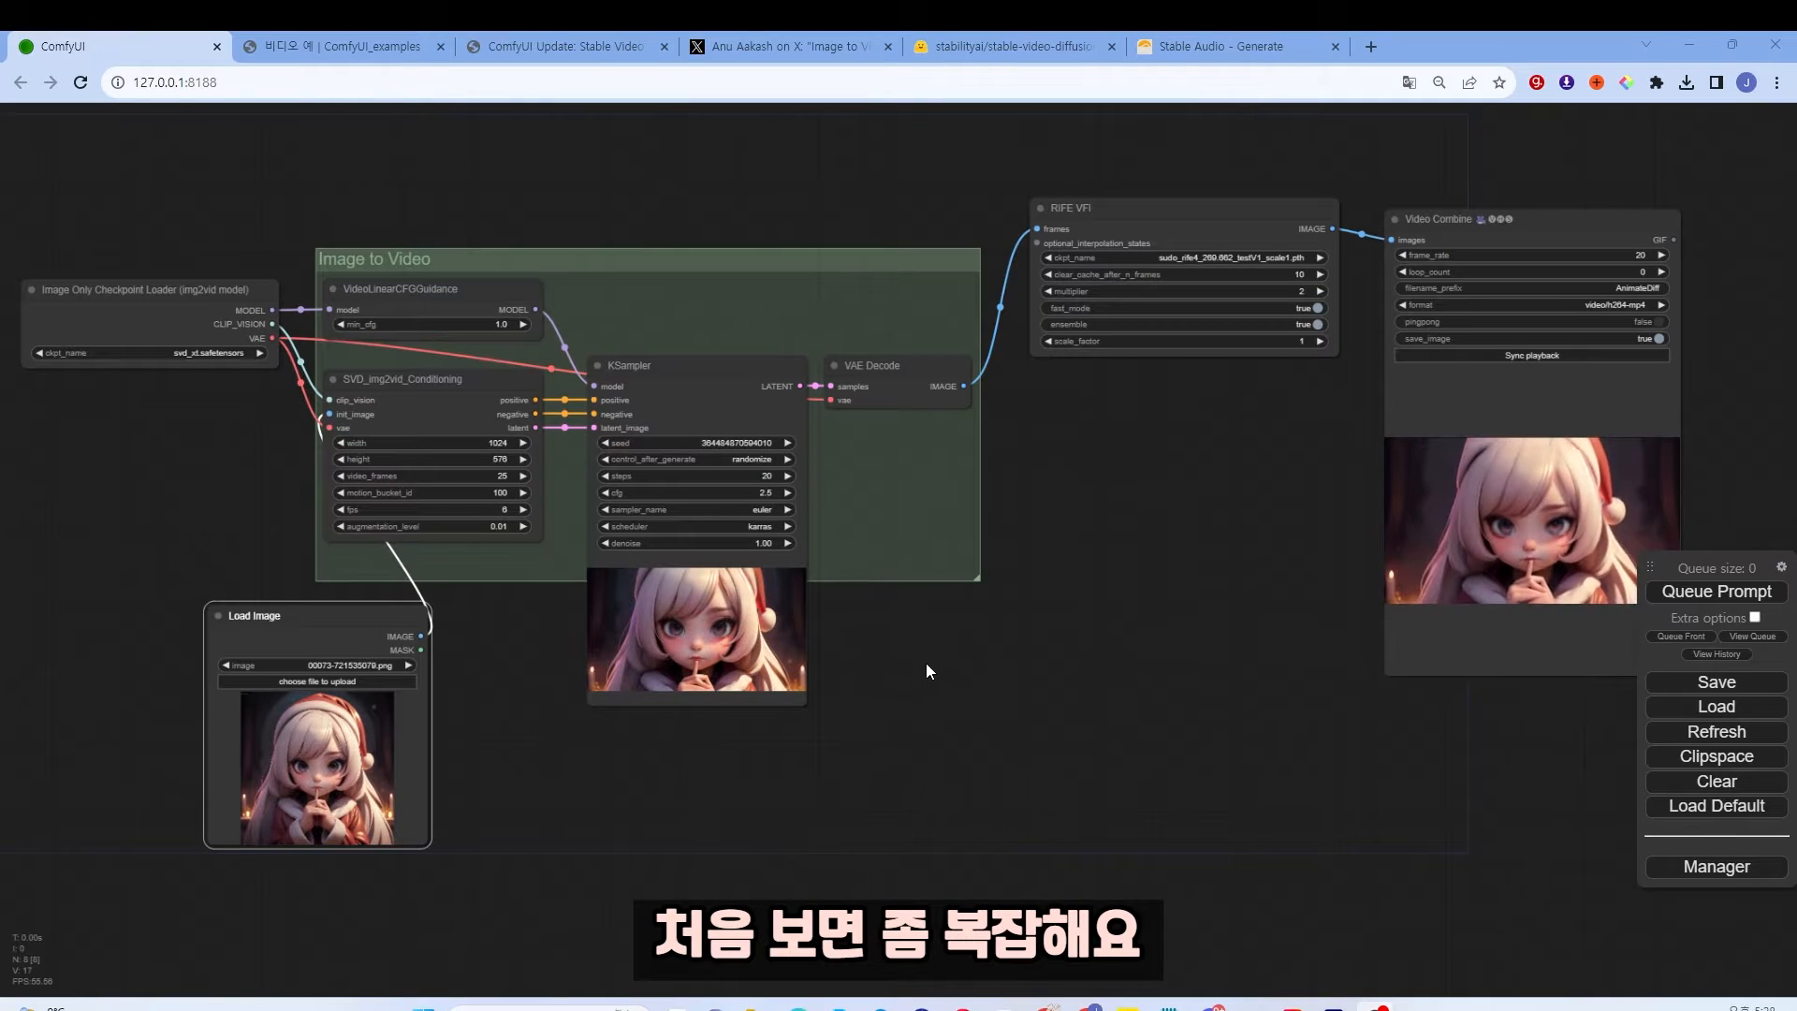
scroll(925, 663, down, 1)
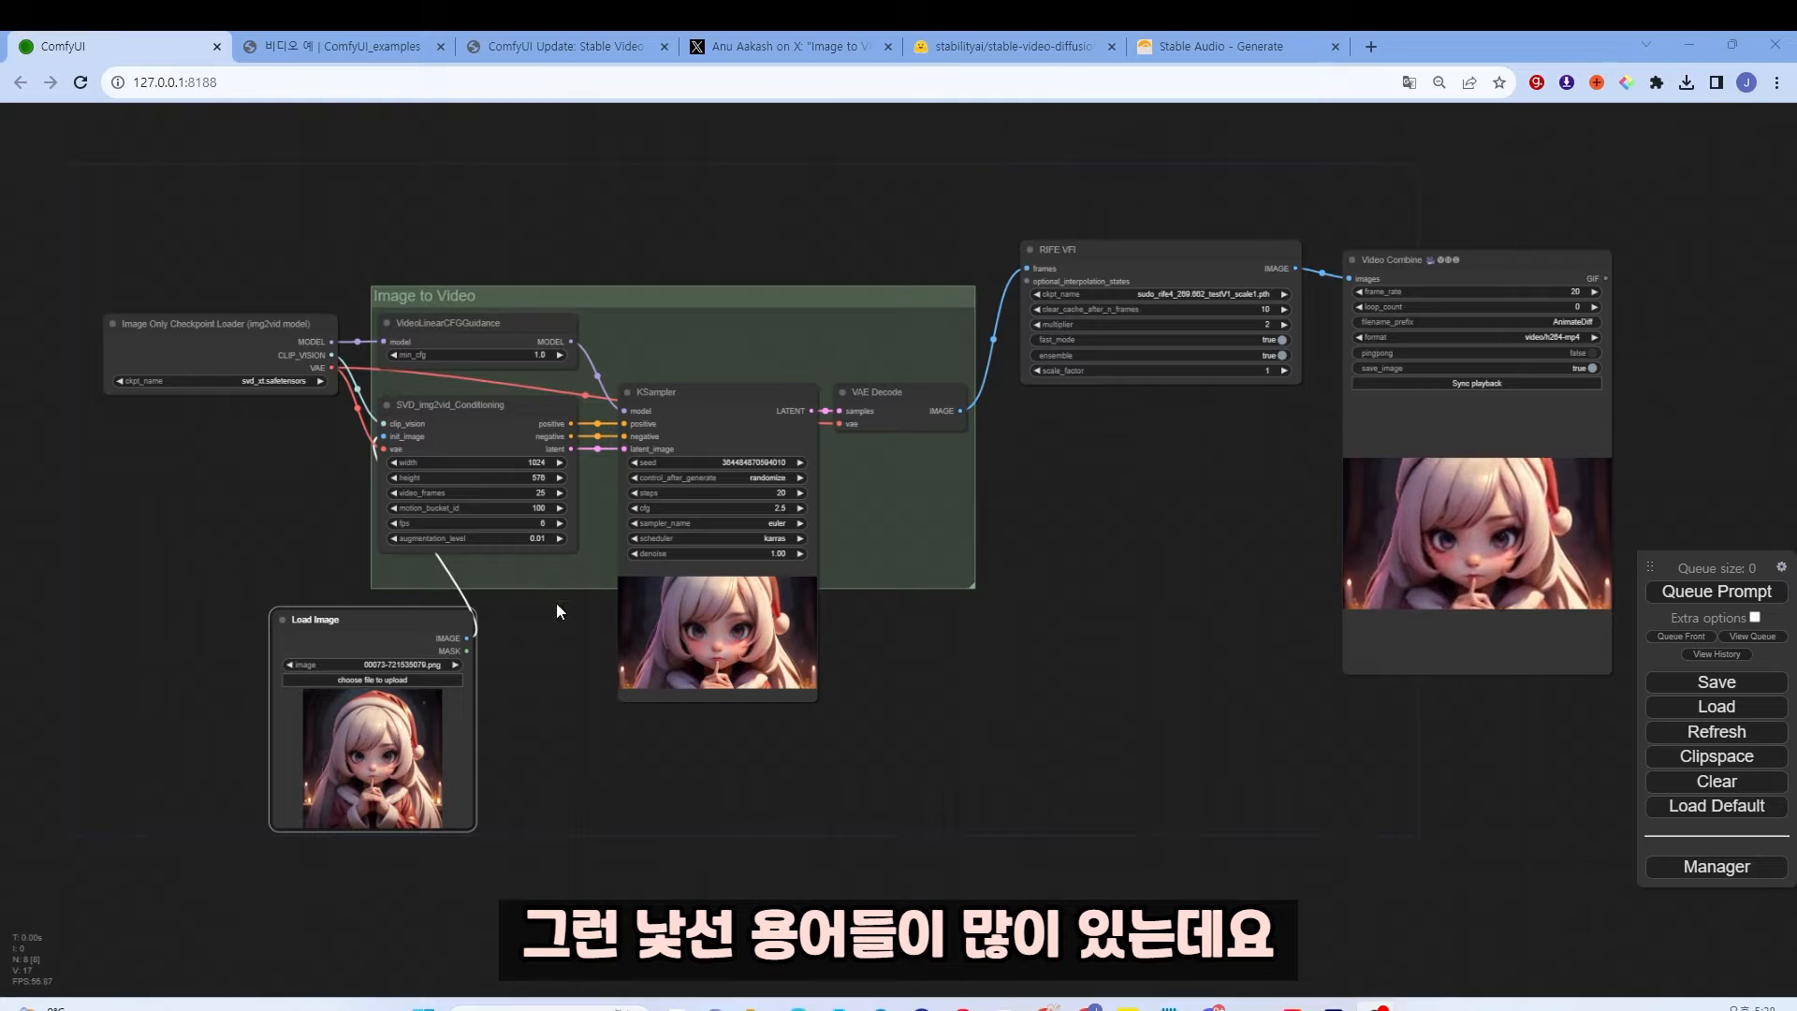
drag(395, 621, 265, 631)
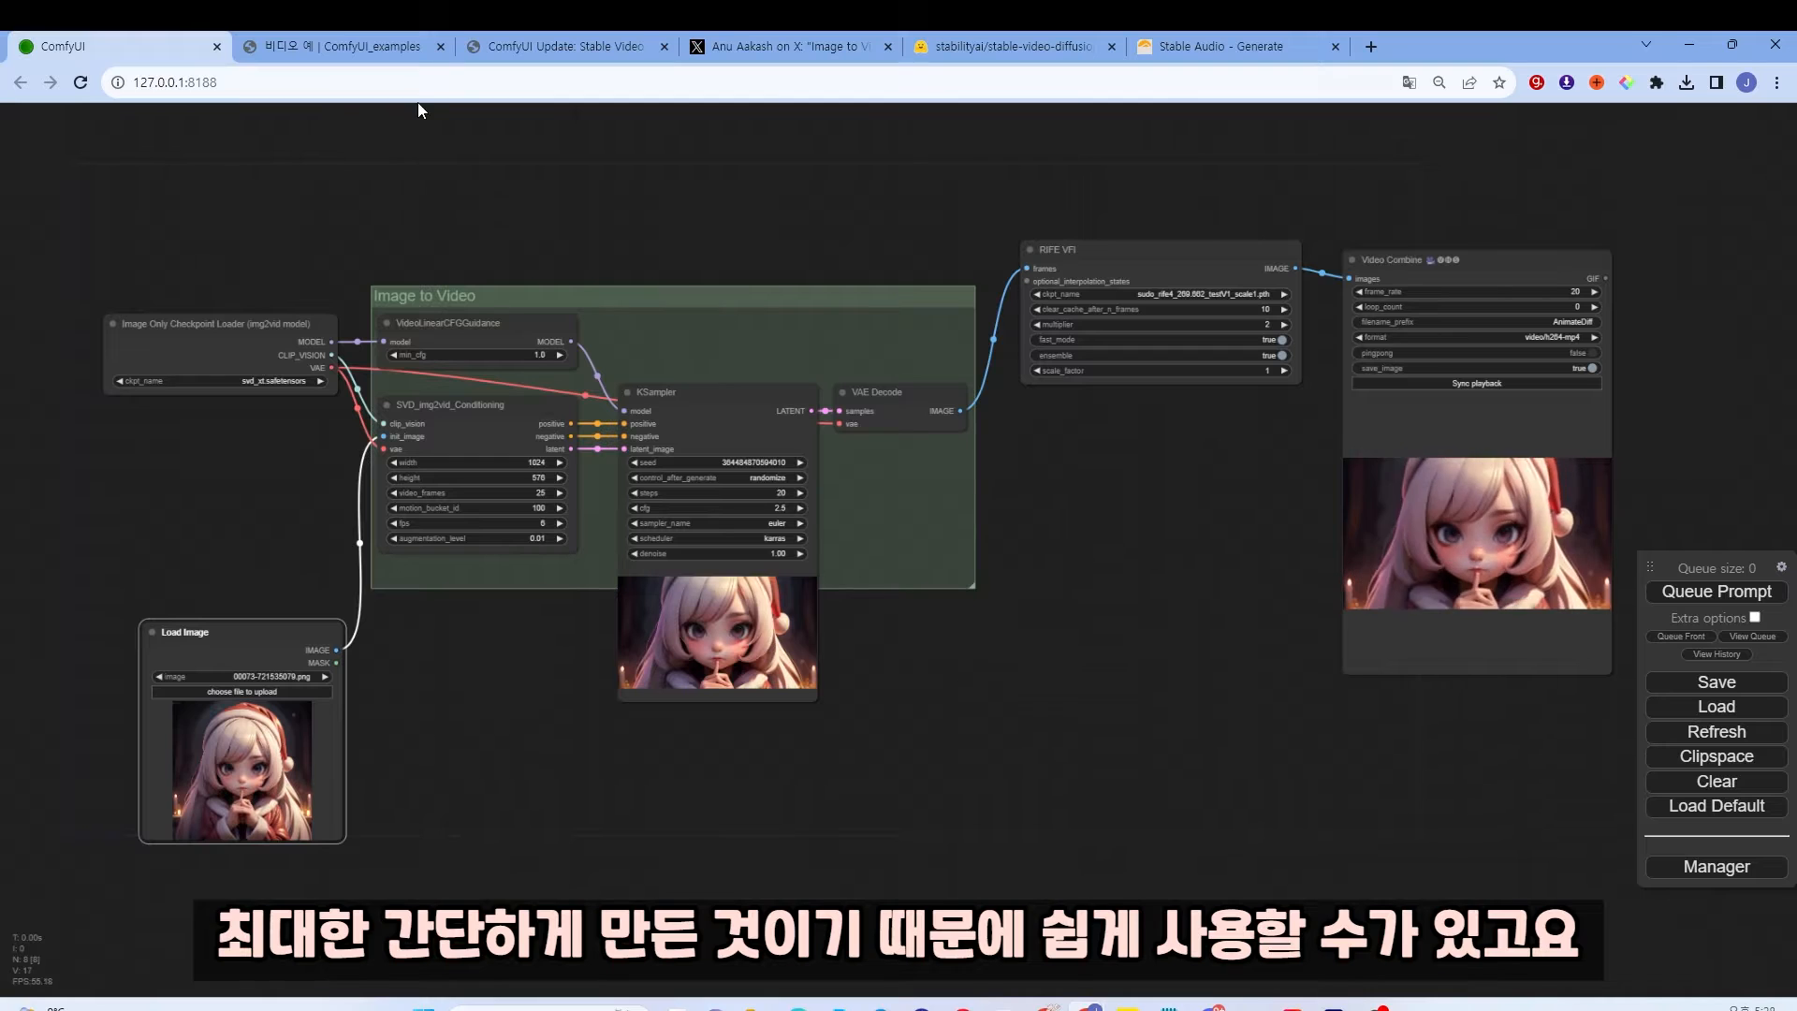
Step: Load the basic 14-frame image-to-video workflow into the canvas from the mountain image on the ComfyUI_examples video page
click(342, 46)
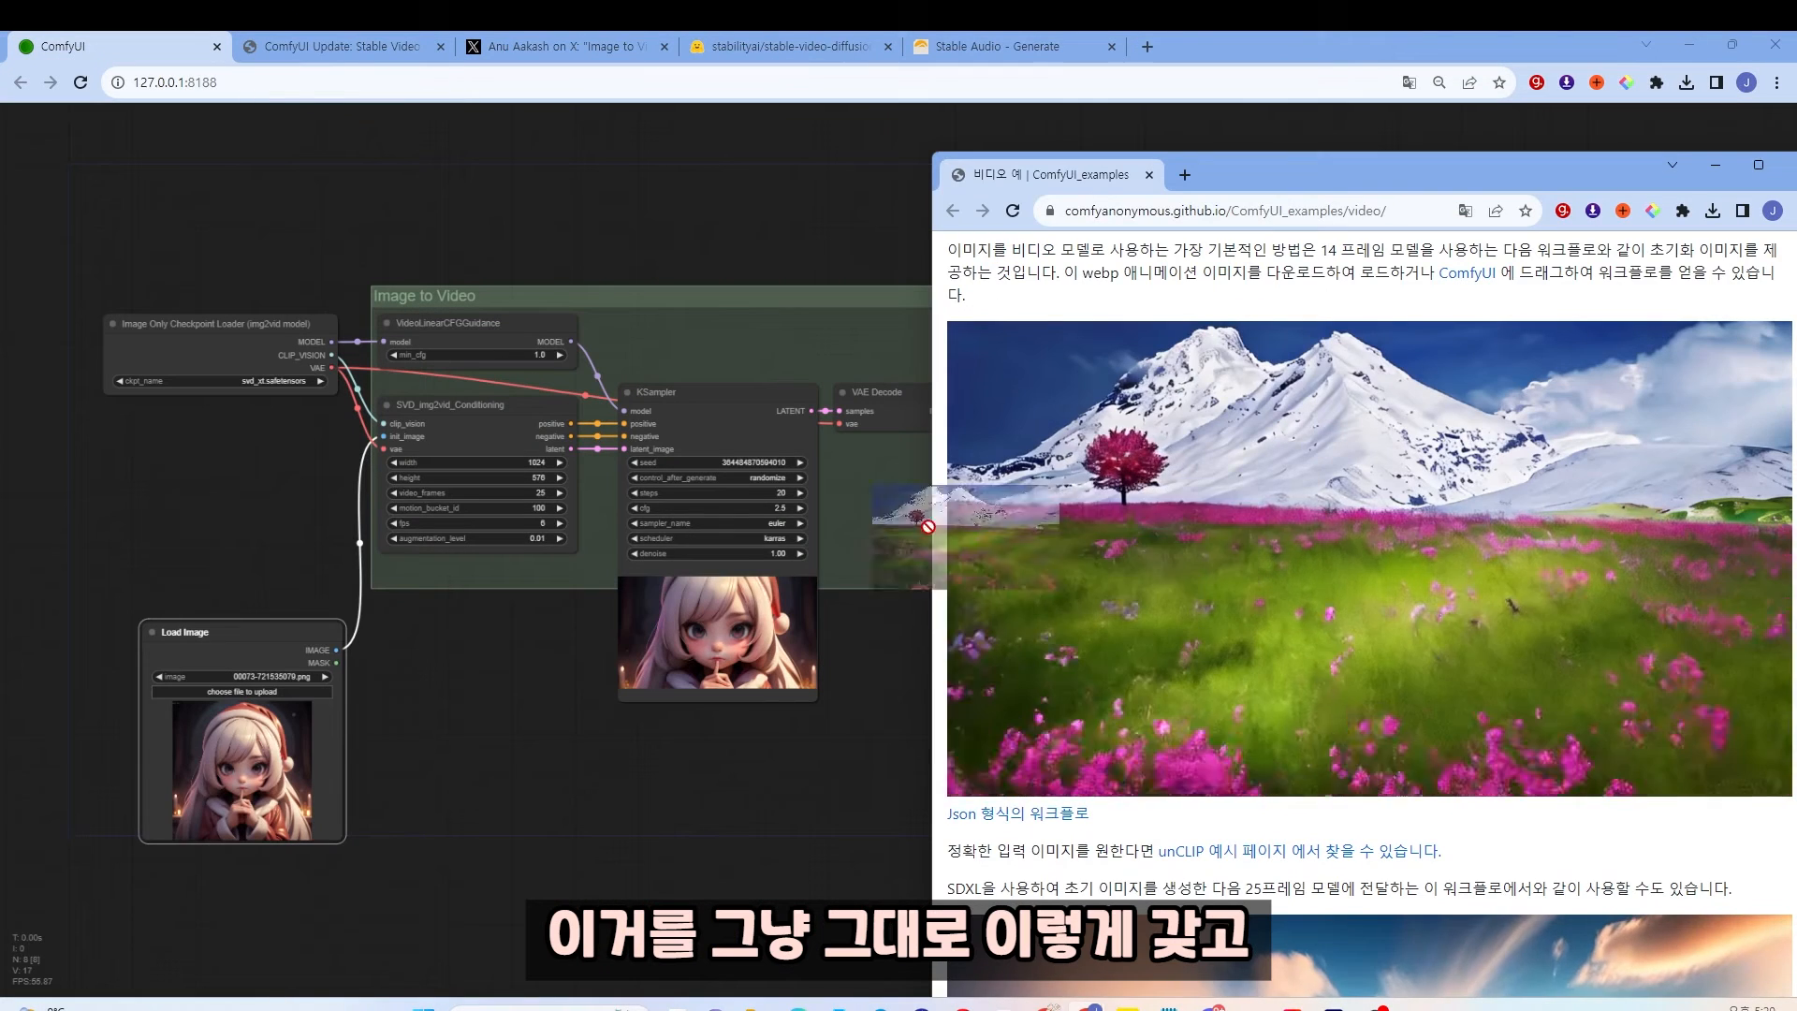
drag(1310, 524, 633, 599)
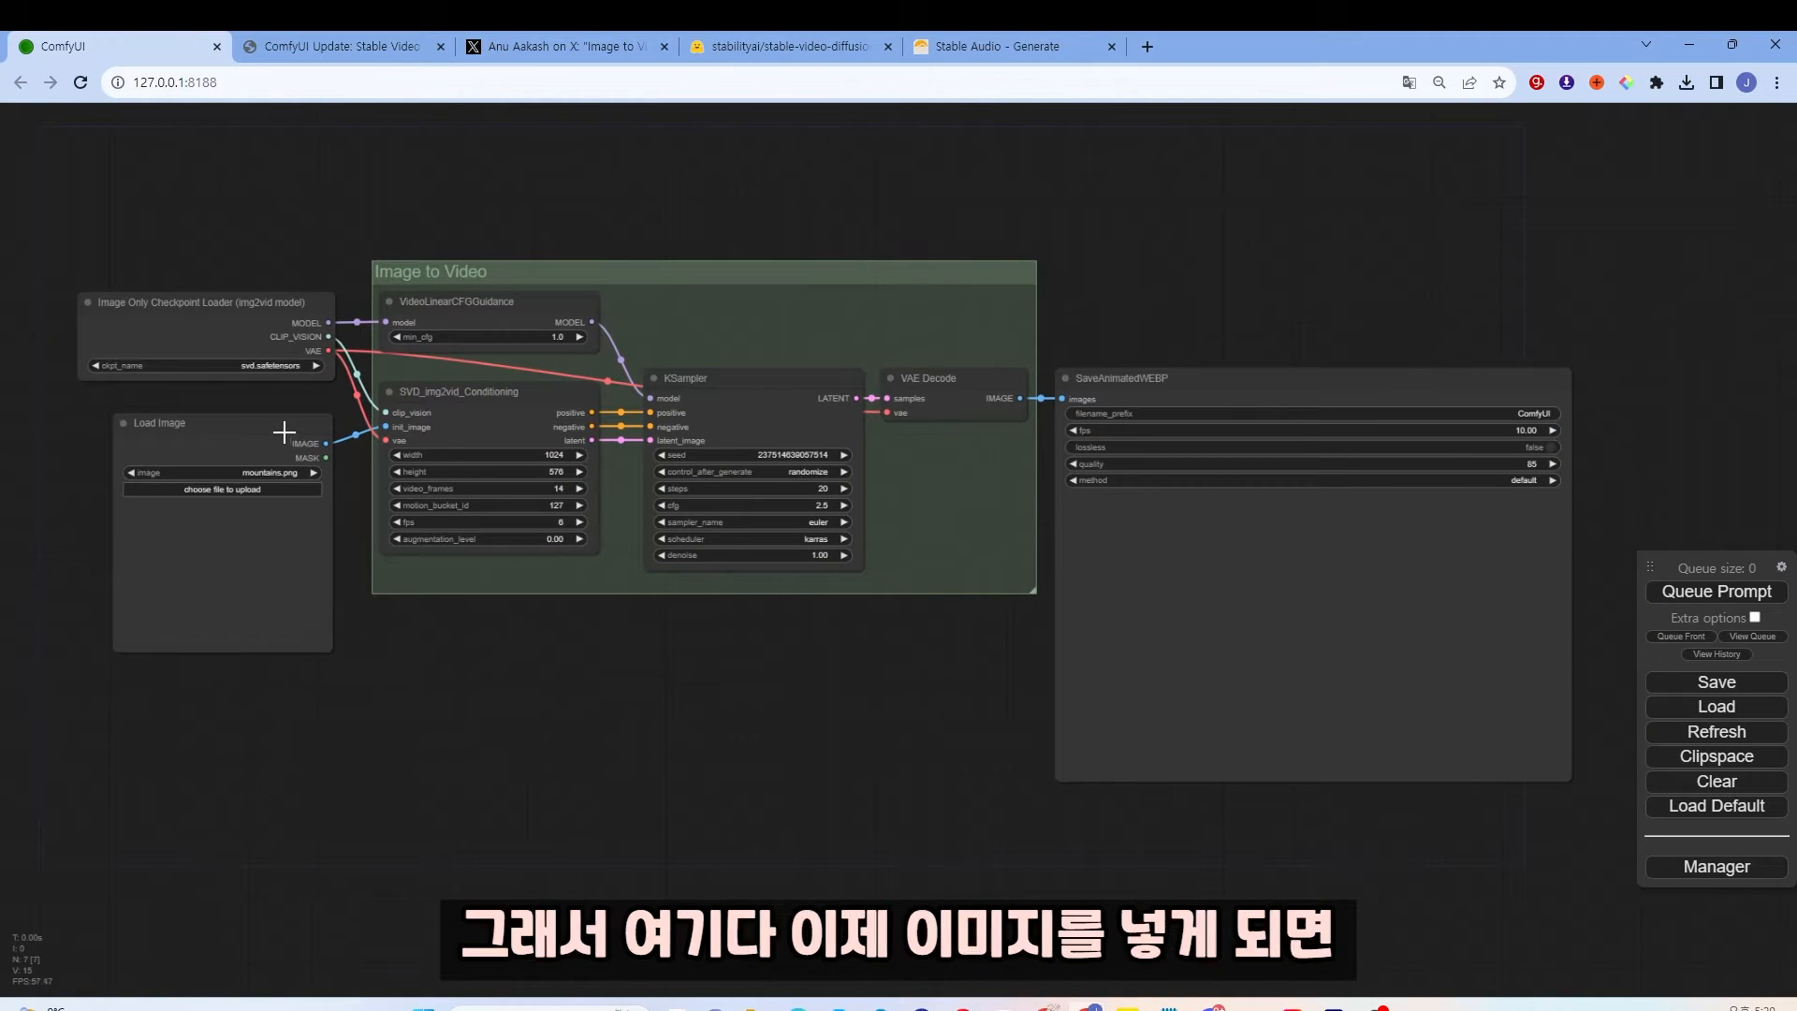
Step: Spread the Load Image, SaveAnimatedWEBP and Image Only Checkpoint Loader nodes farther apart around the Image to Video group
drag(281, 428, 283, 520)
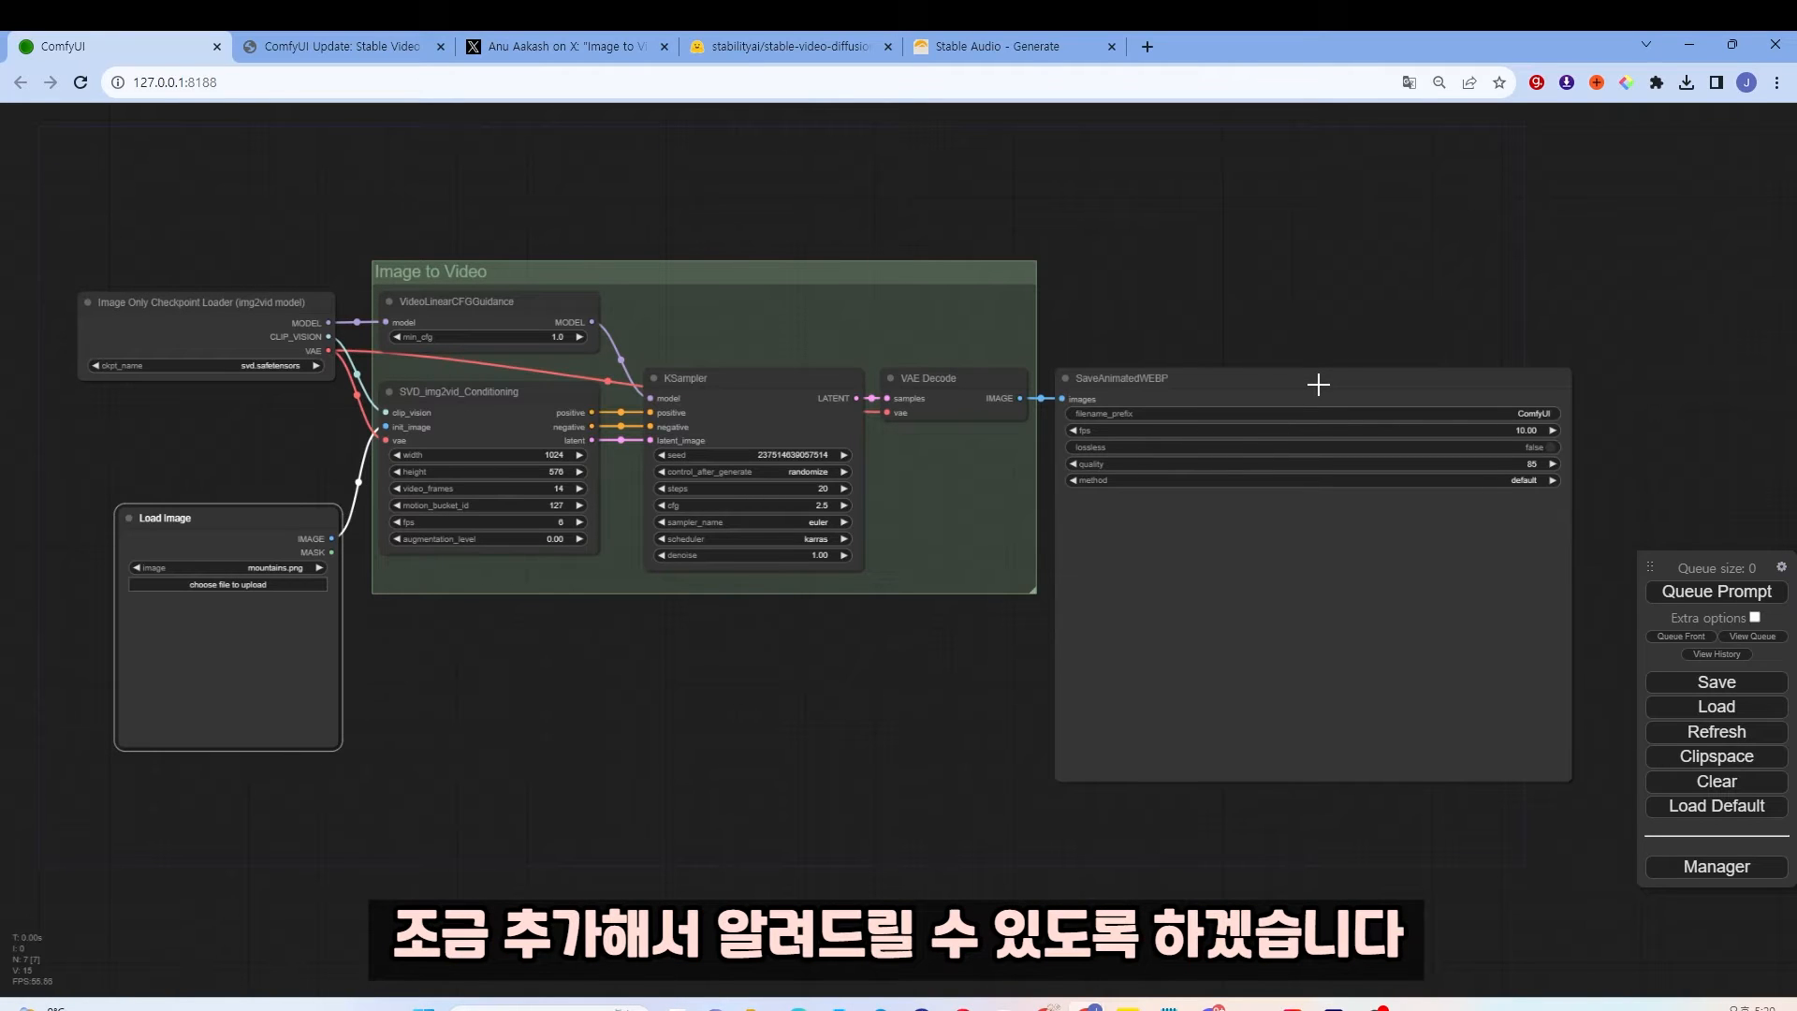
drag(1308, 385, 1454, 149)
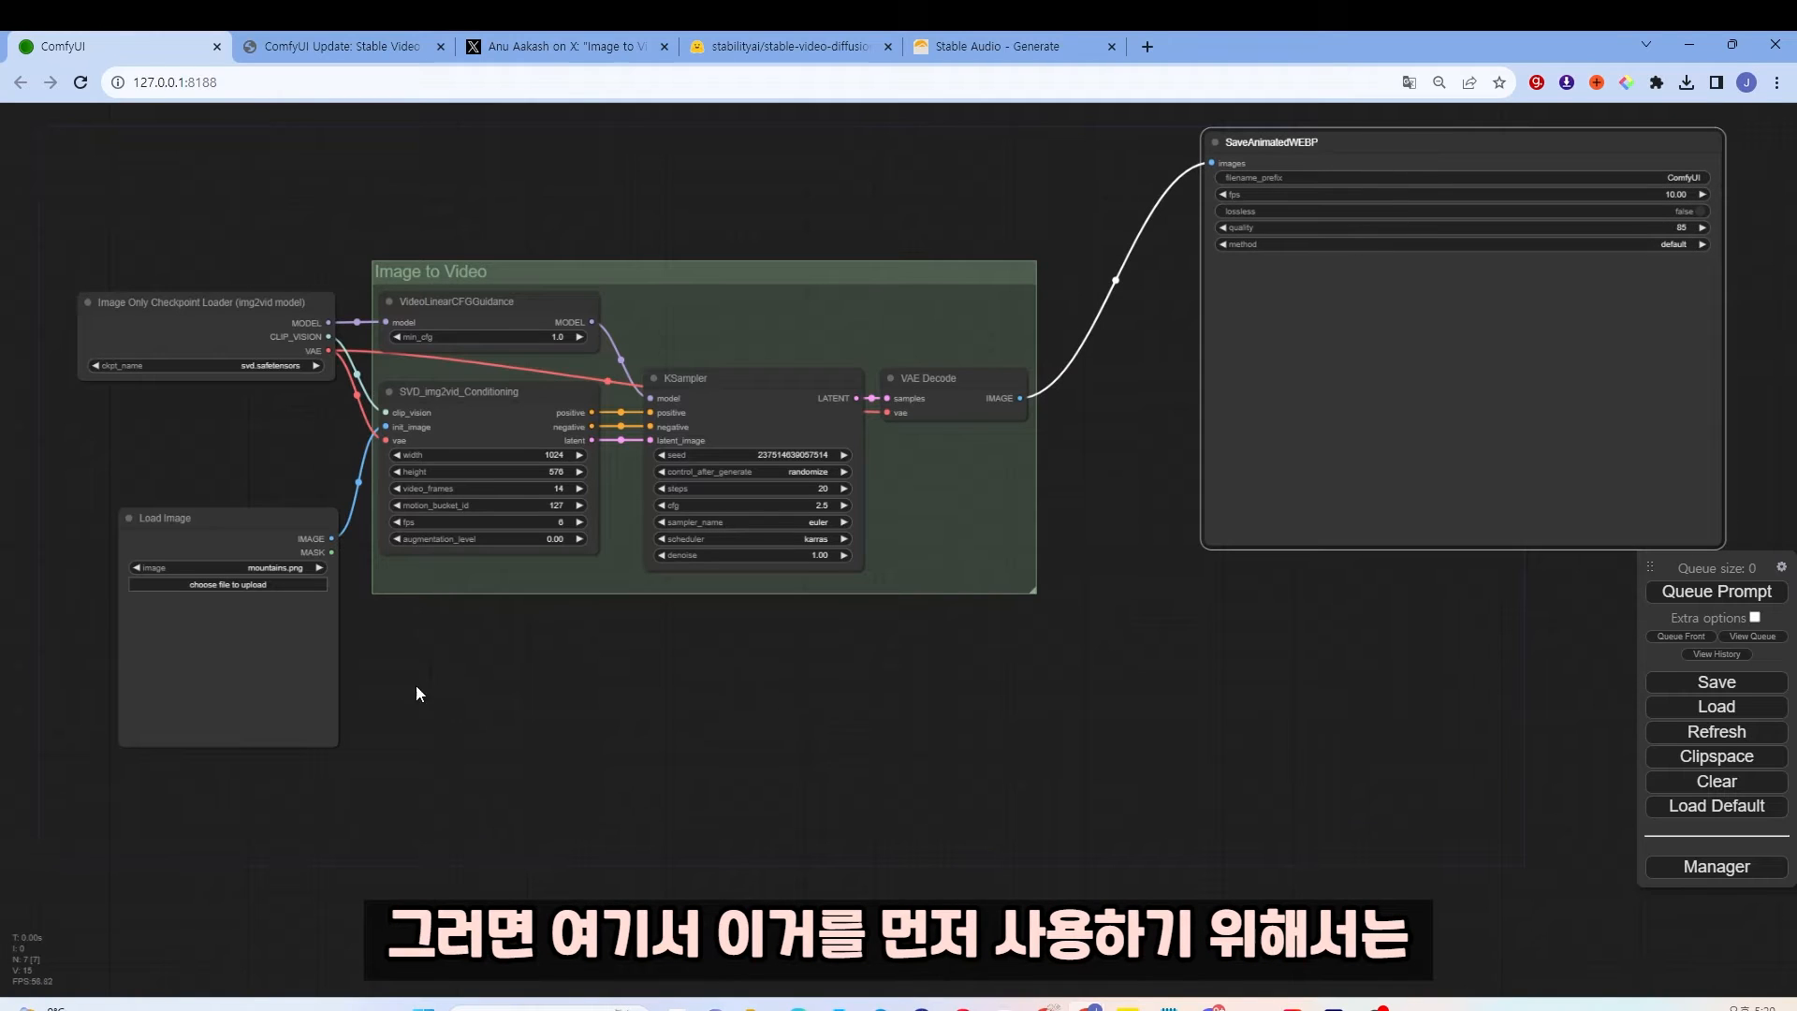
drag(328, 520, 306, 586)
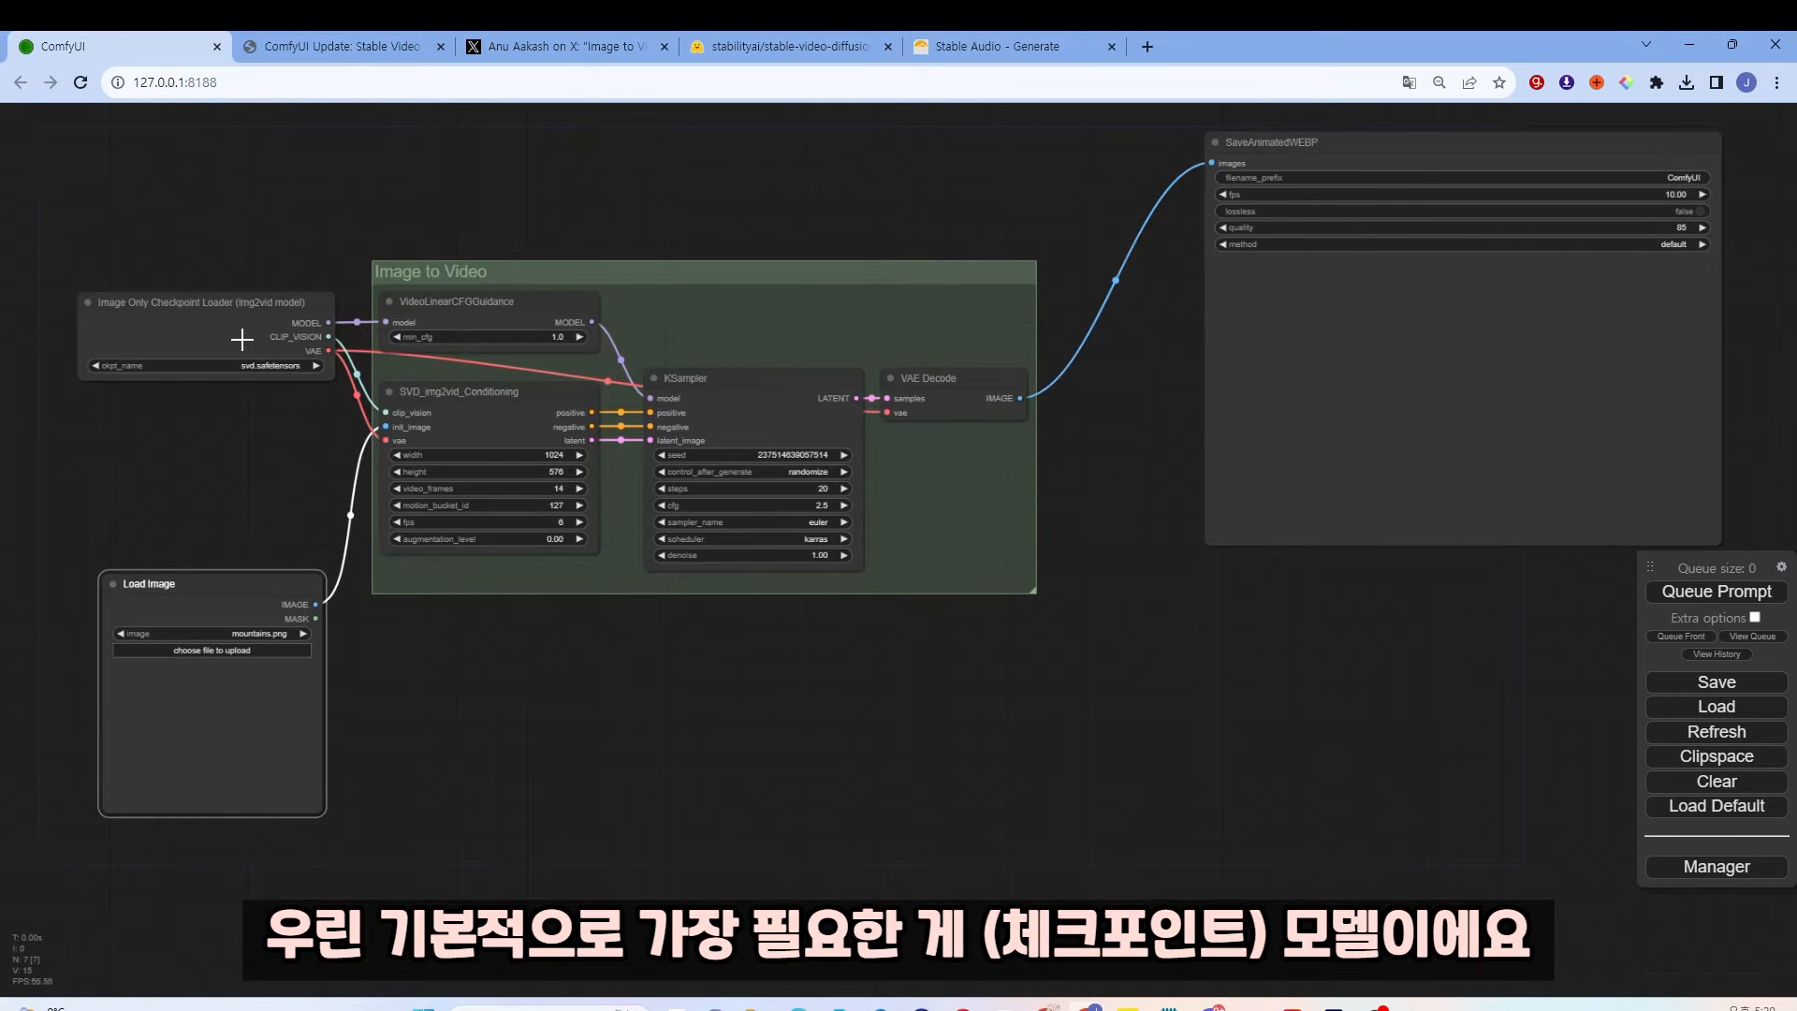
drag(249, 306, 237, 277)
click(255, 337)
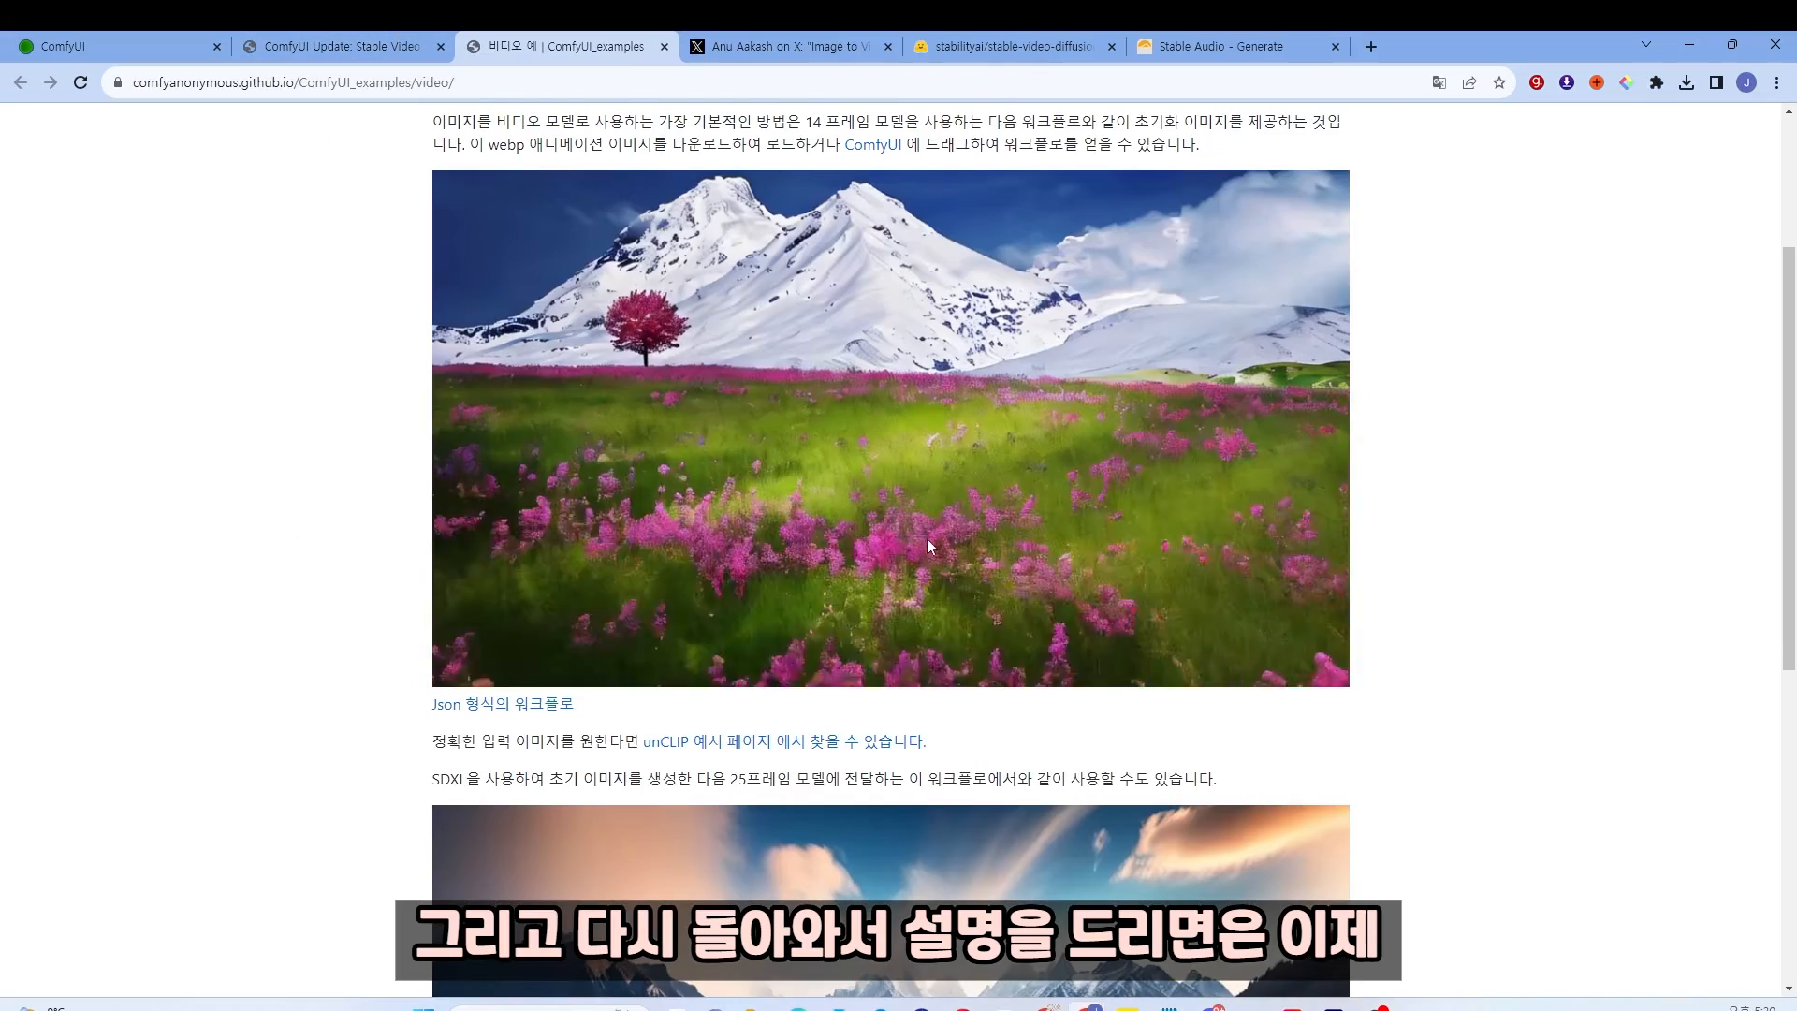
Step: Examine the descriptions of the 14-frame and 25-frame video checkpoints on the ComfyUI_examples page and the related reference pages
scroll(926, 537, up, 3)
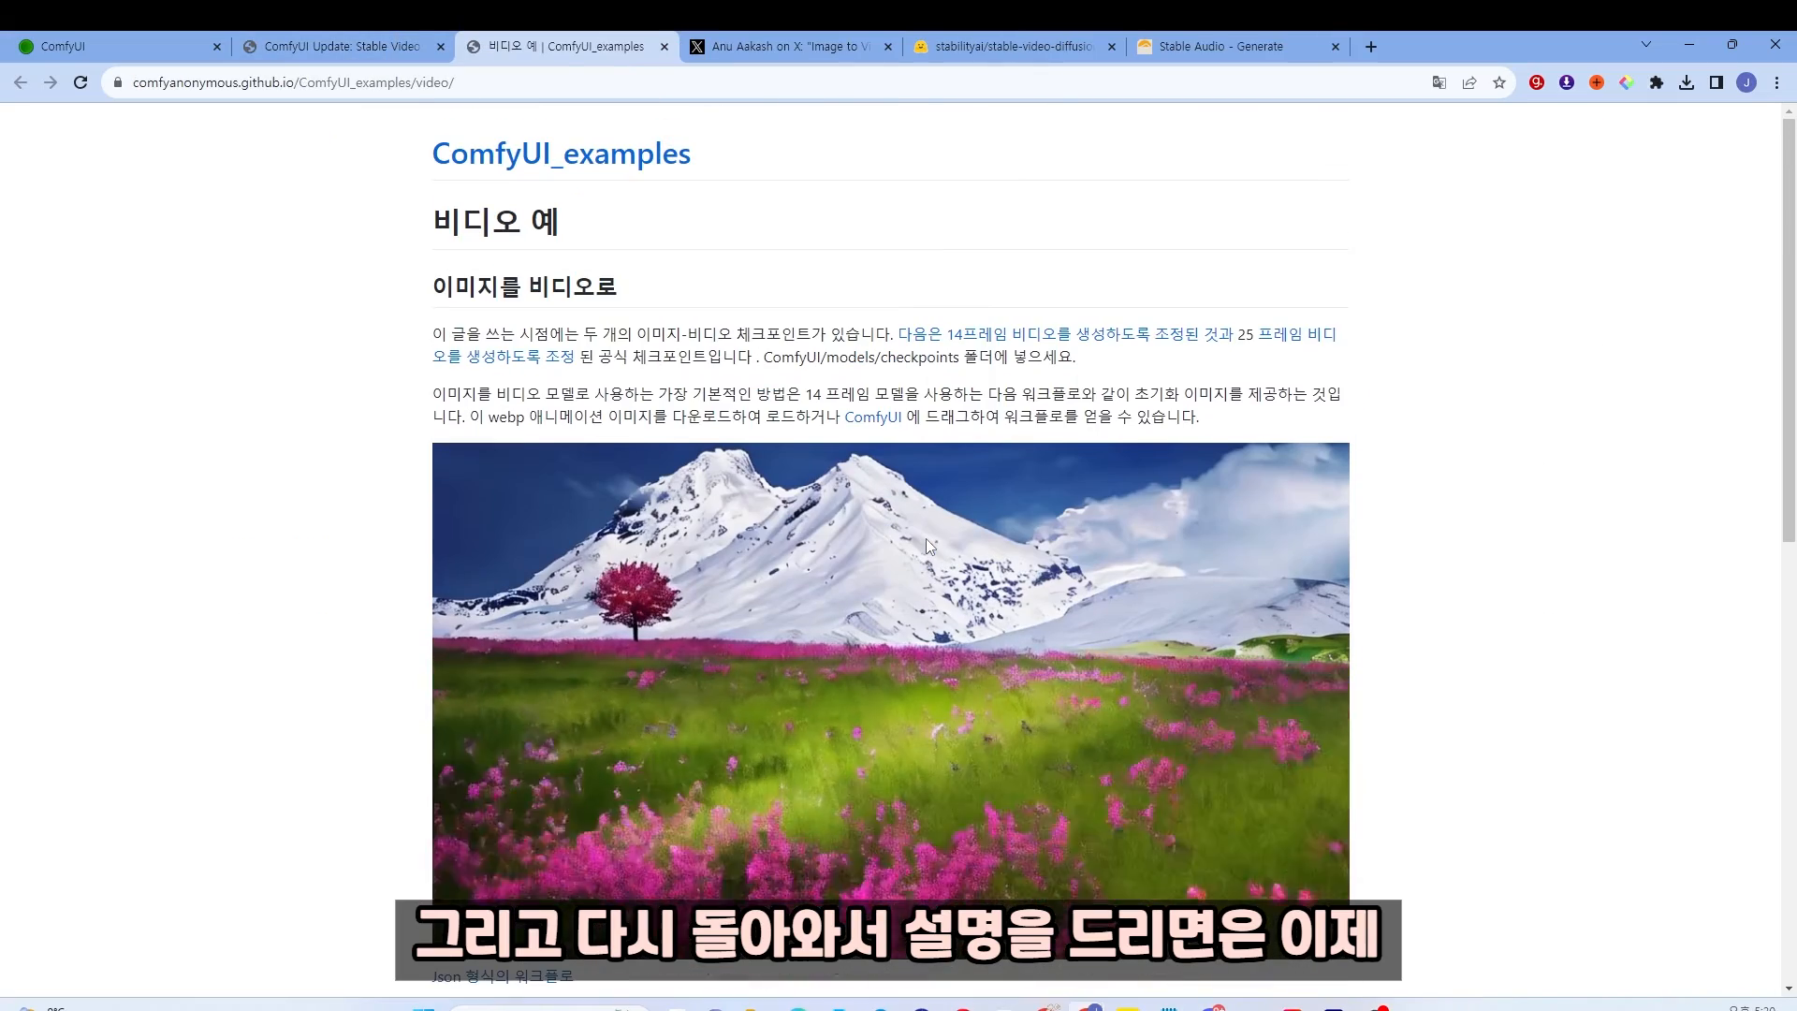
drag(805, 394, 906, 394)
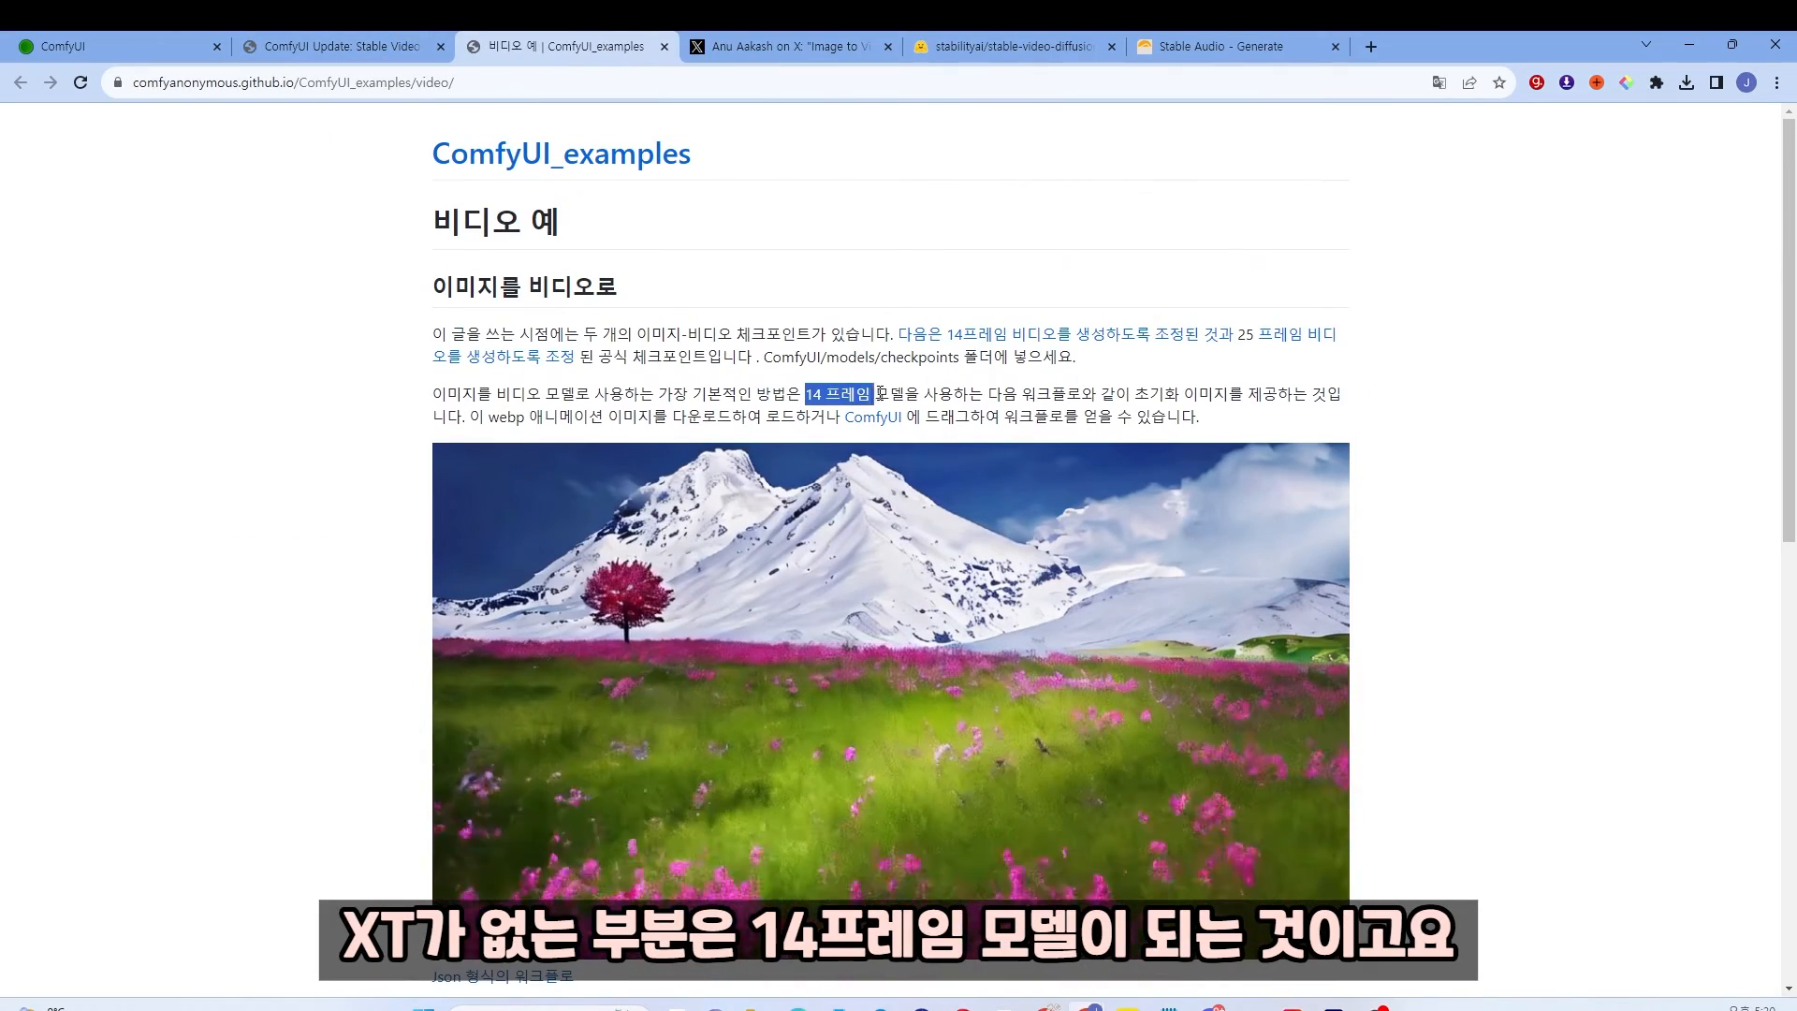
click(1135, 361)
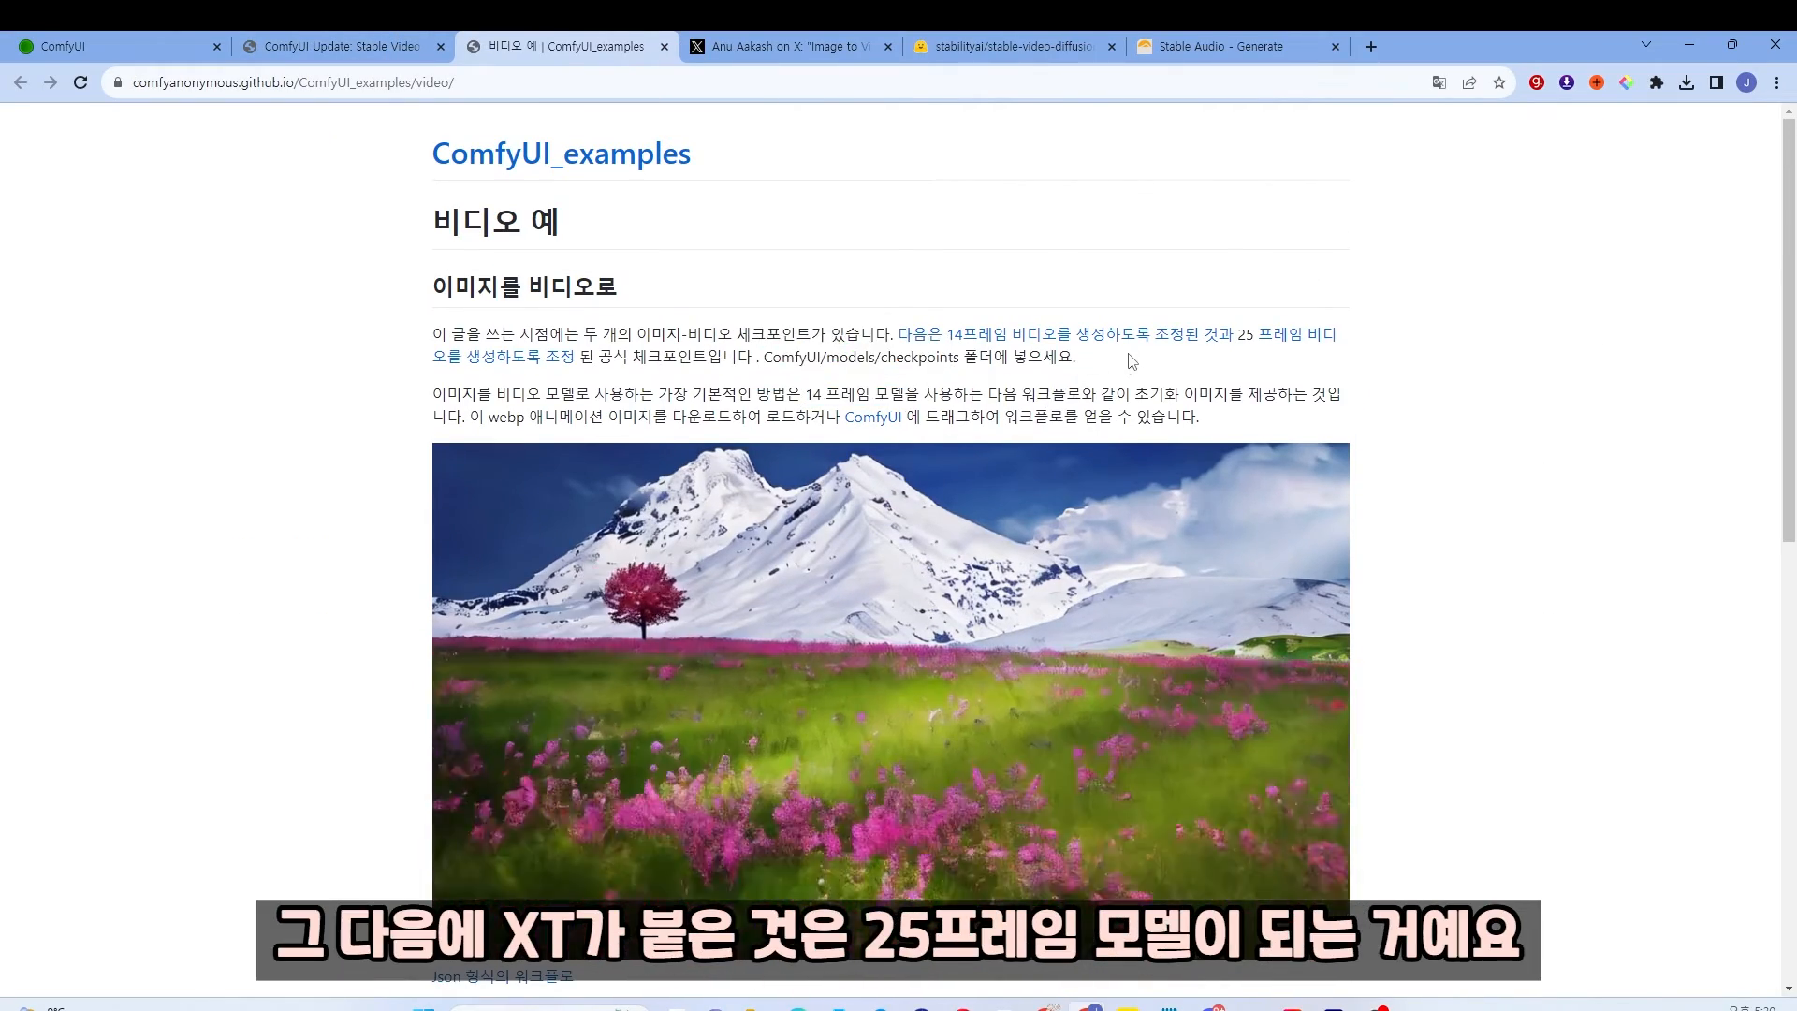
drag(1237, 335, 1306, 336)
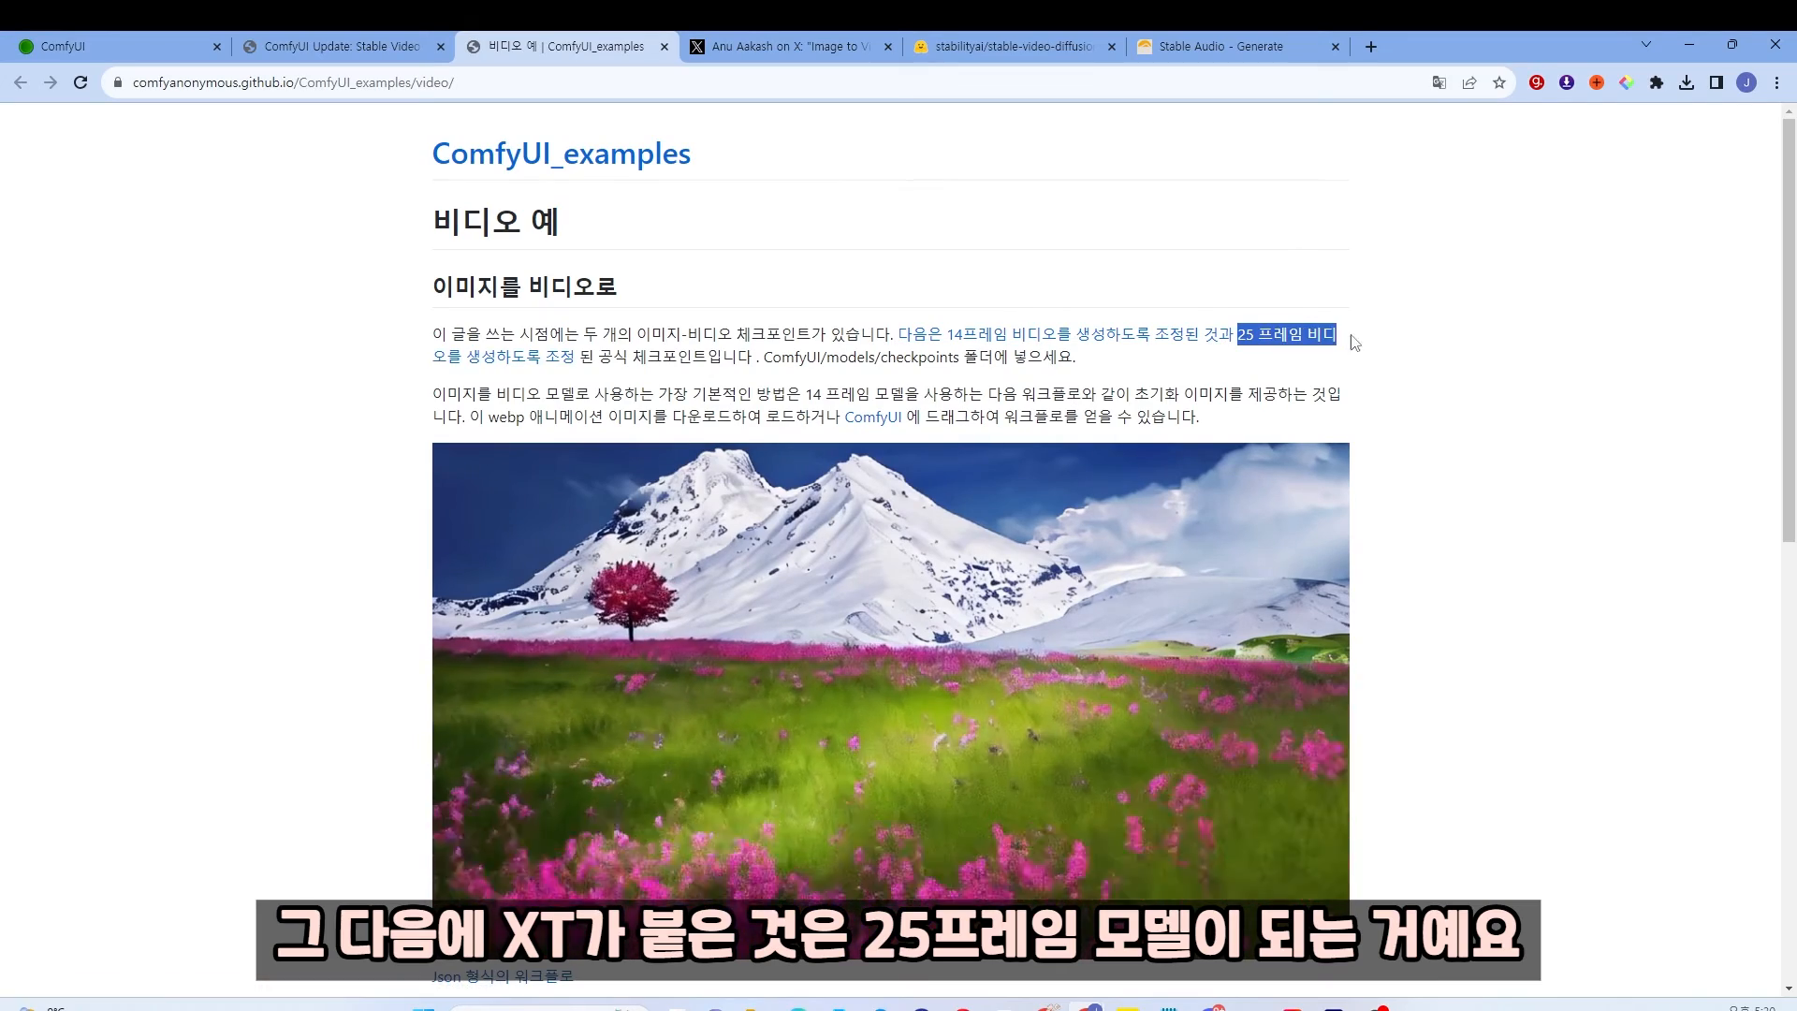
click(325, 293)
click(342, 46)
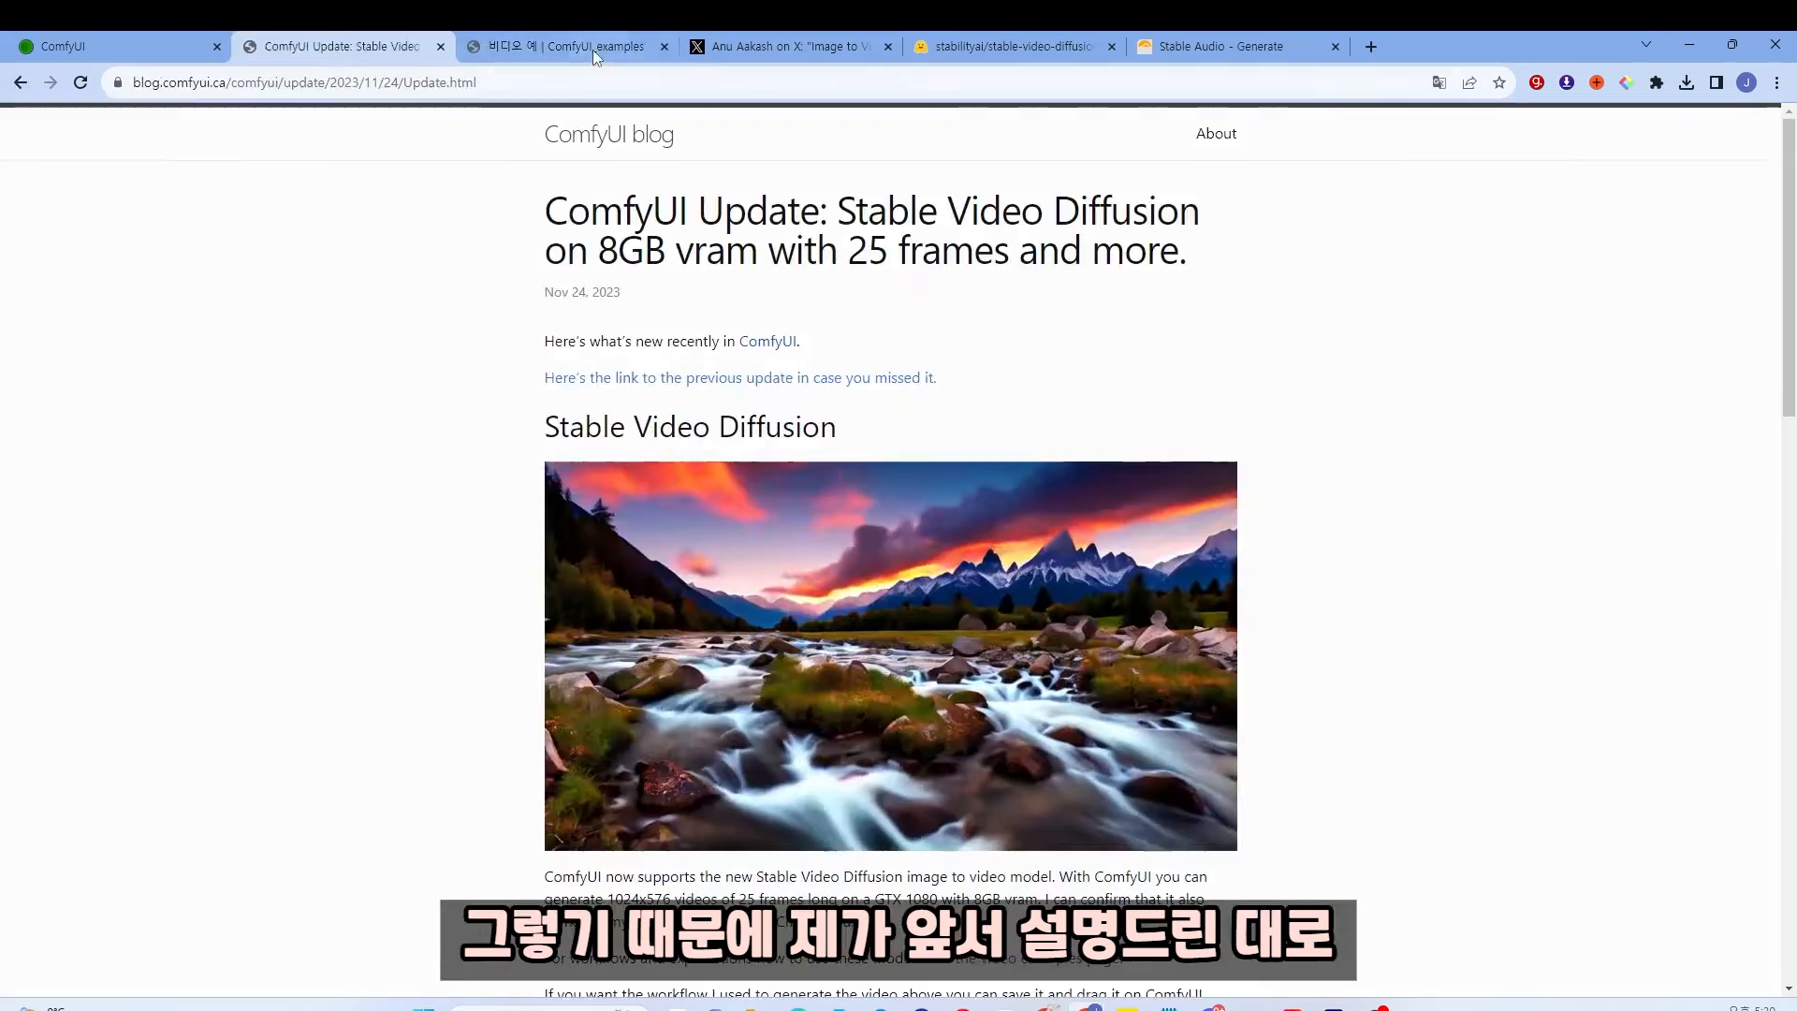
click(592, 49)
click(1016, 46)
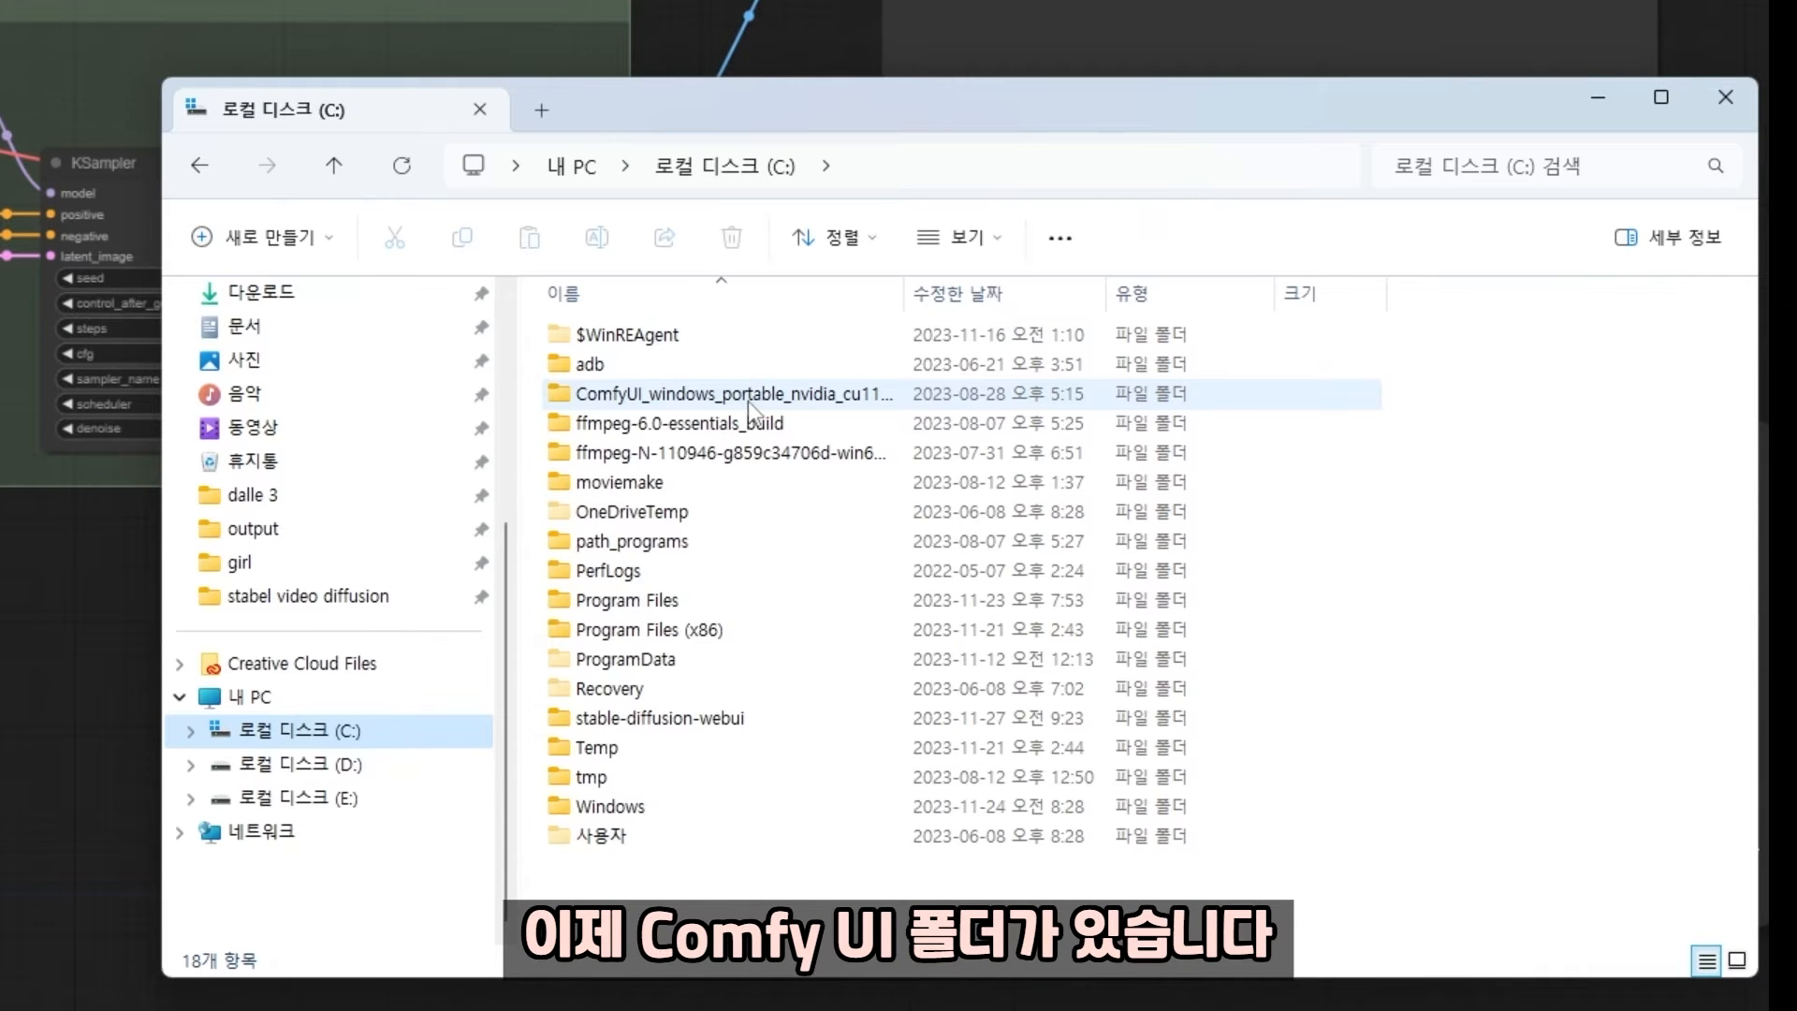
Step: Switch to File Explorer and open the checkpoints folder inside the models folder of the portable ComfyUI installation on drive C
double_click(751, 395)
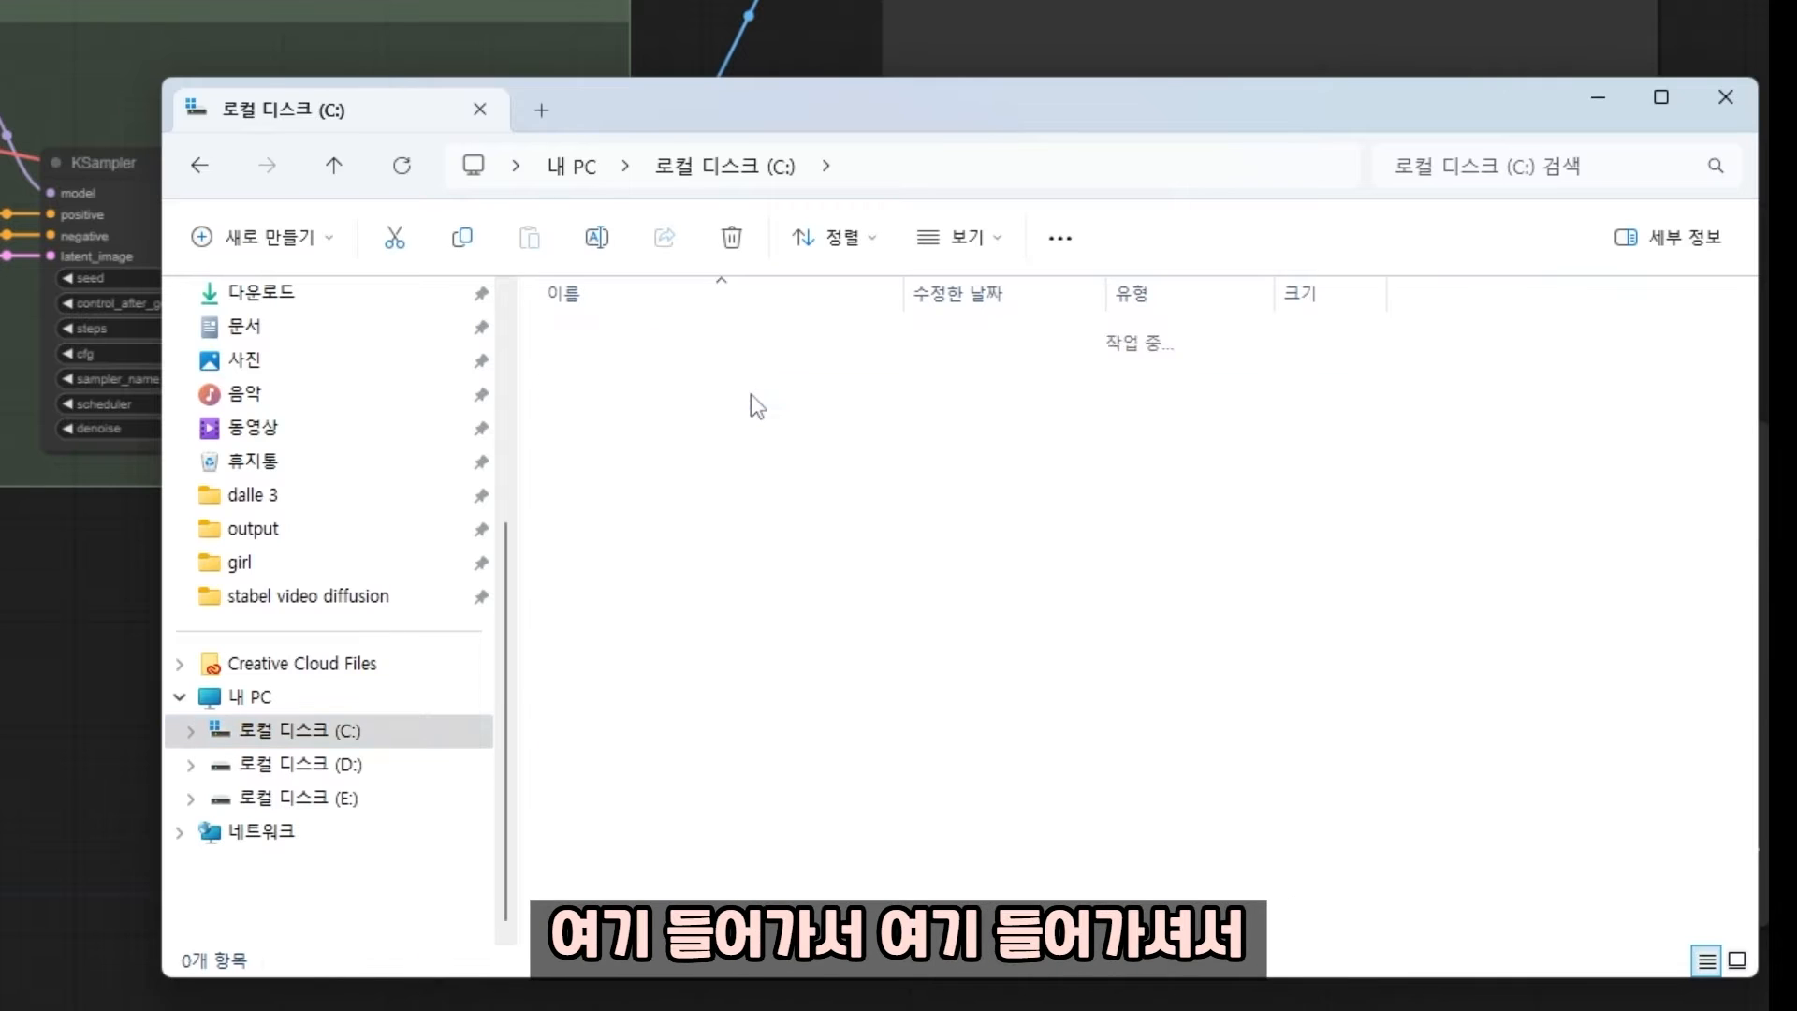
click(683, 345)
double_click(682, 343)
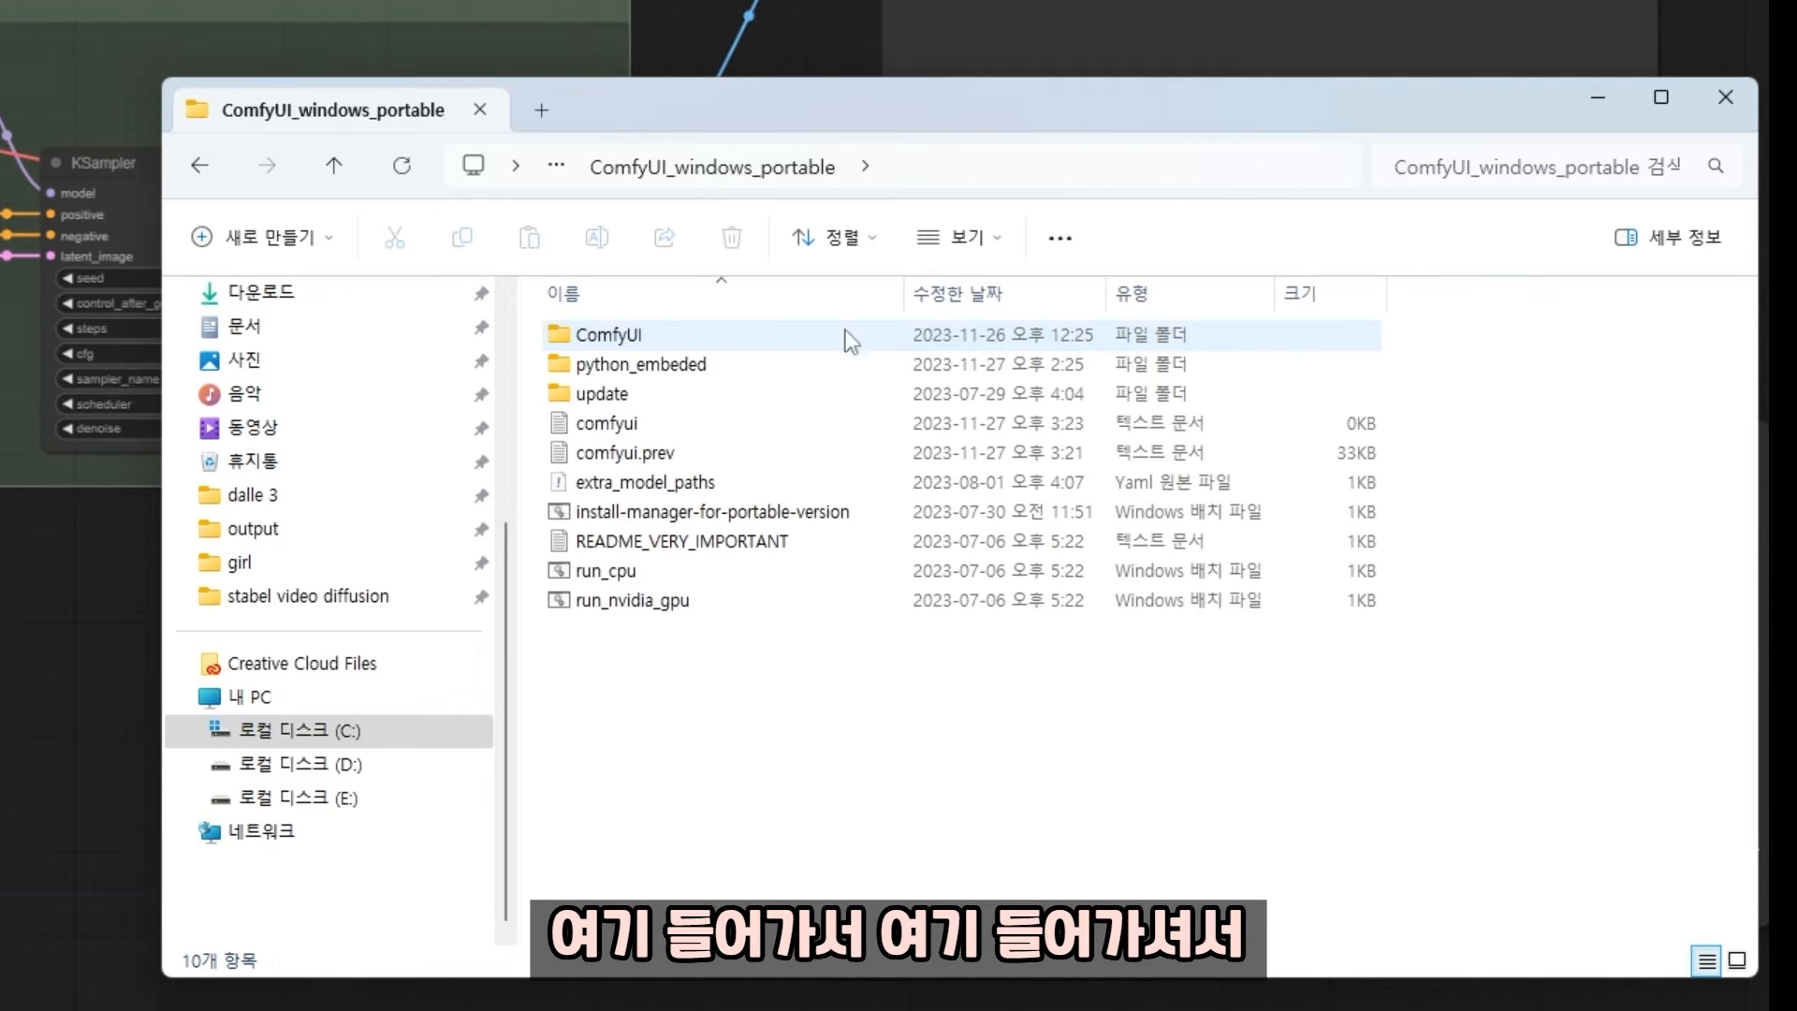
click(639, 339)
double_click(639, 338)
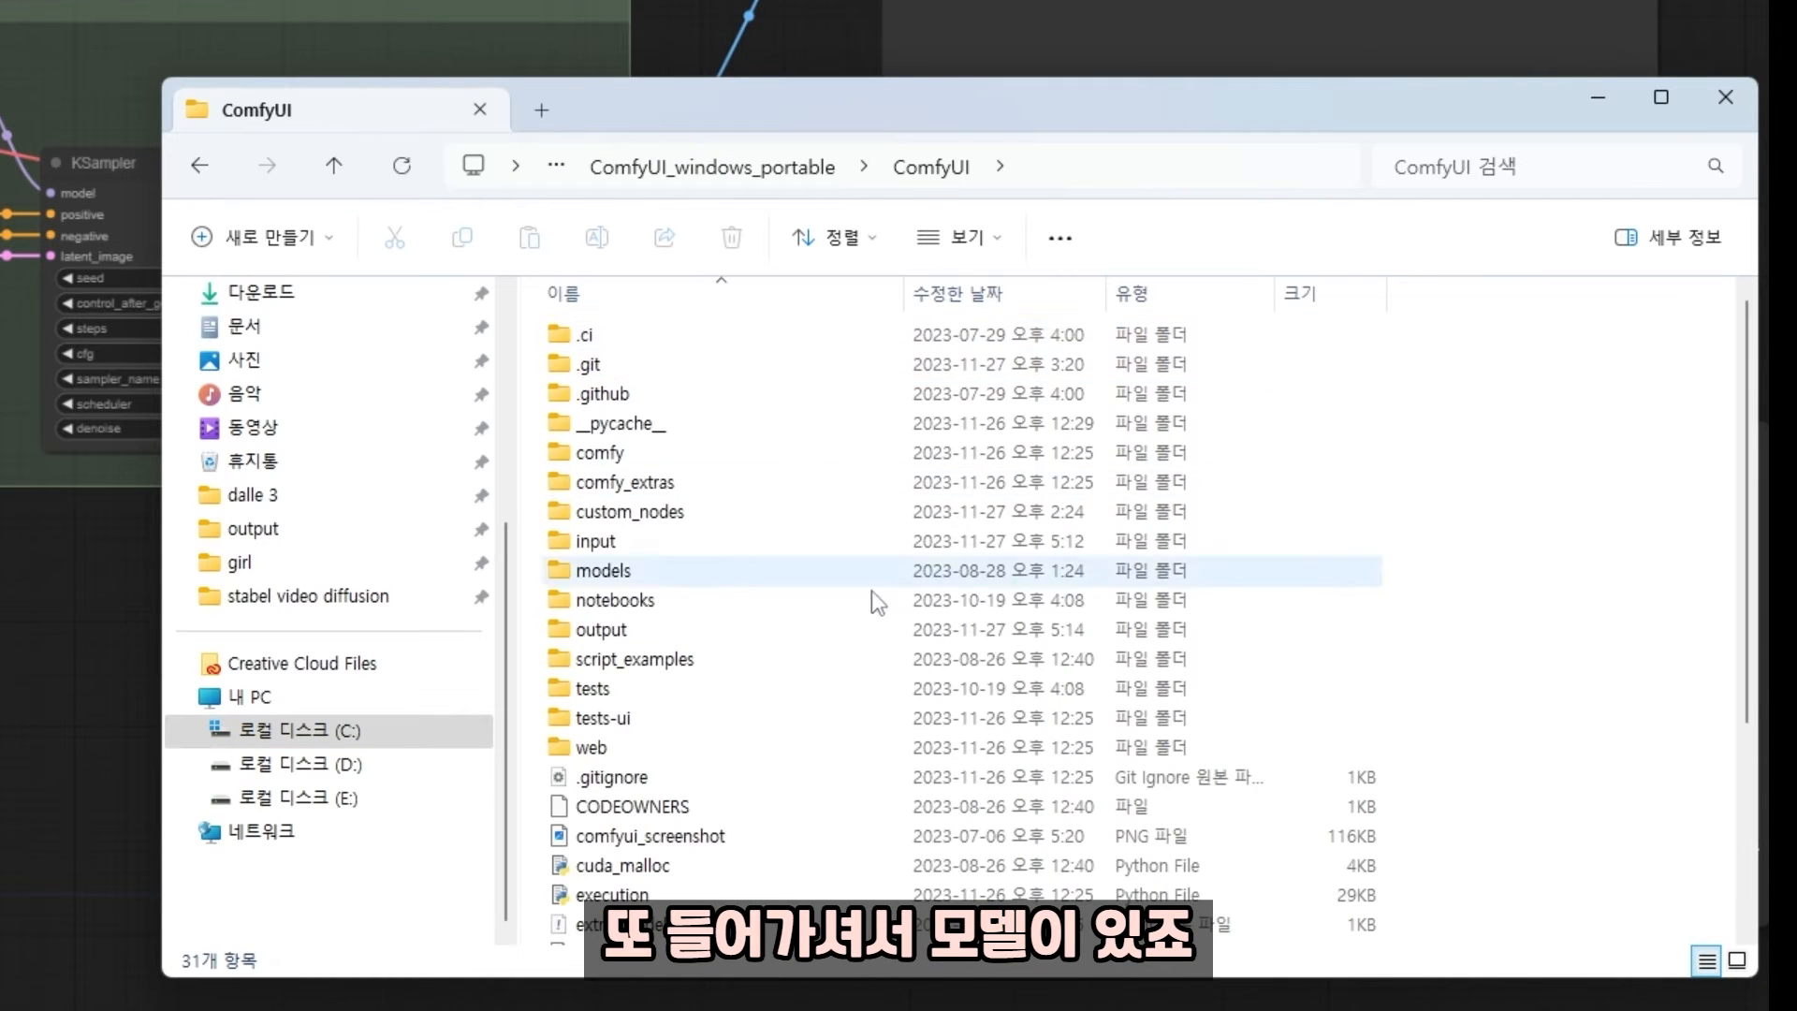
double_click(631, 573)
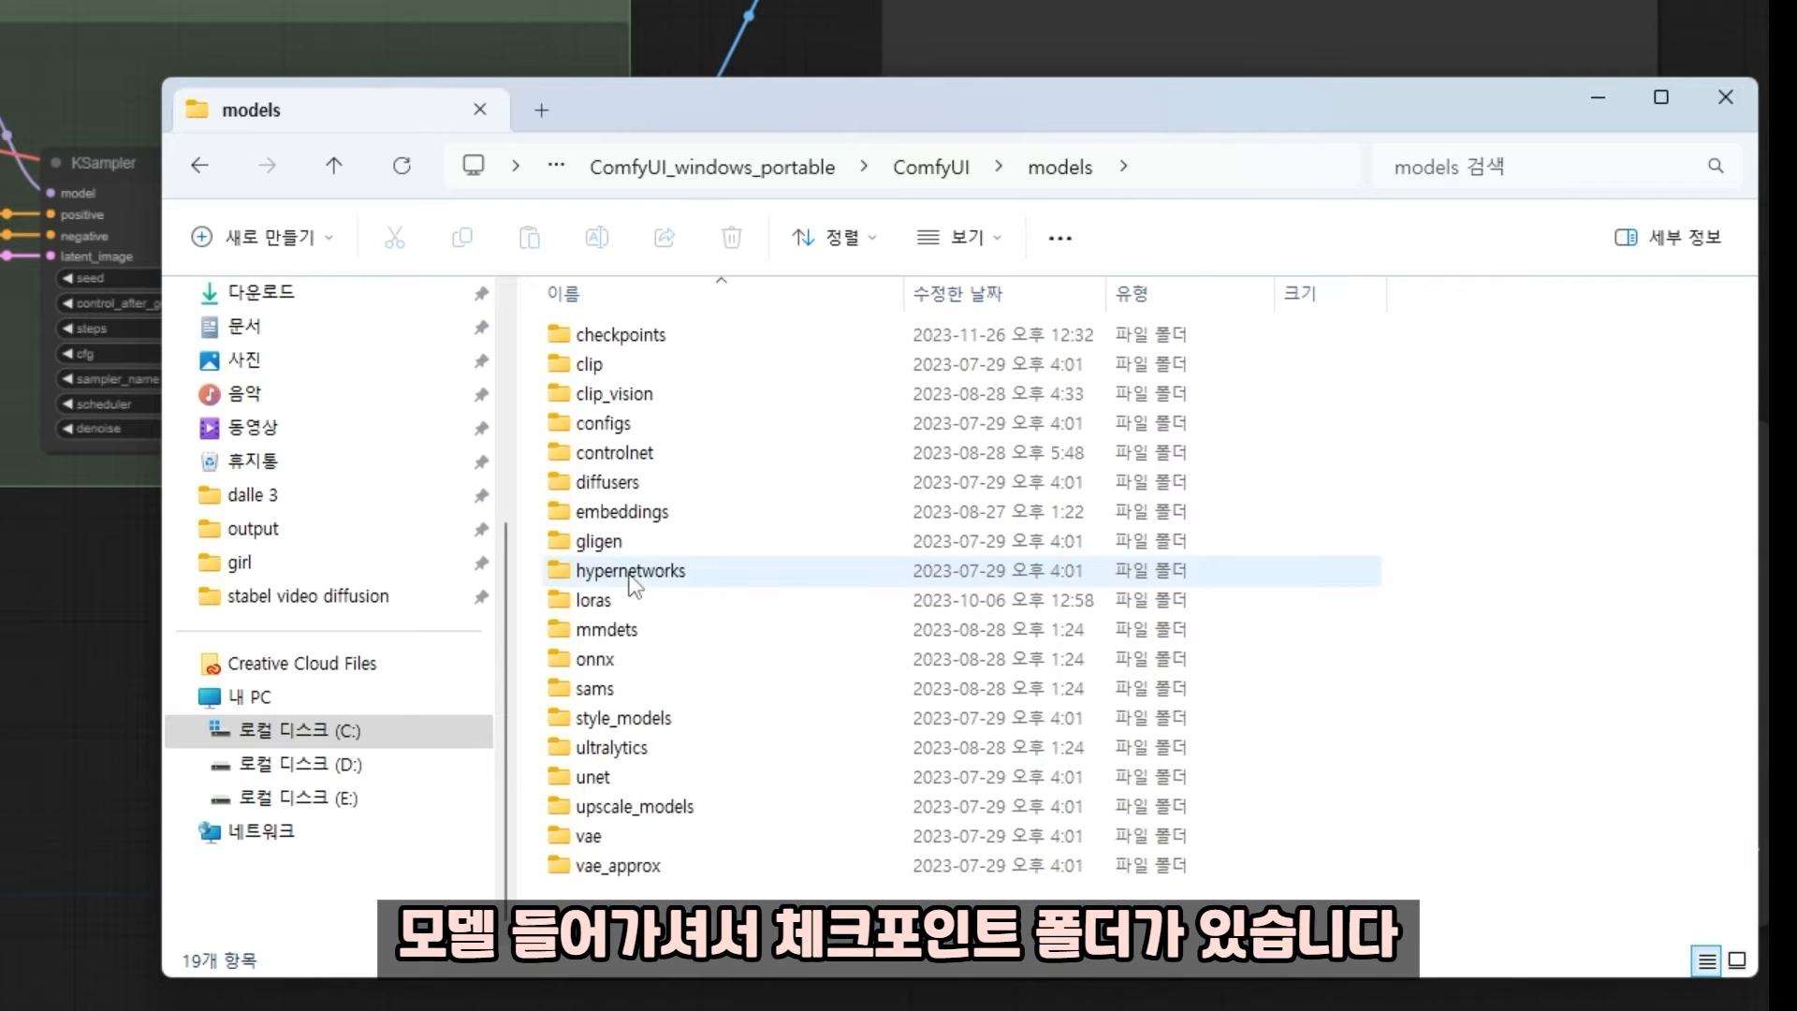
click(646, 342)
double_click(647, 345)
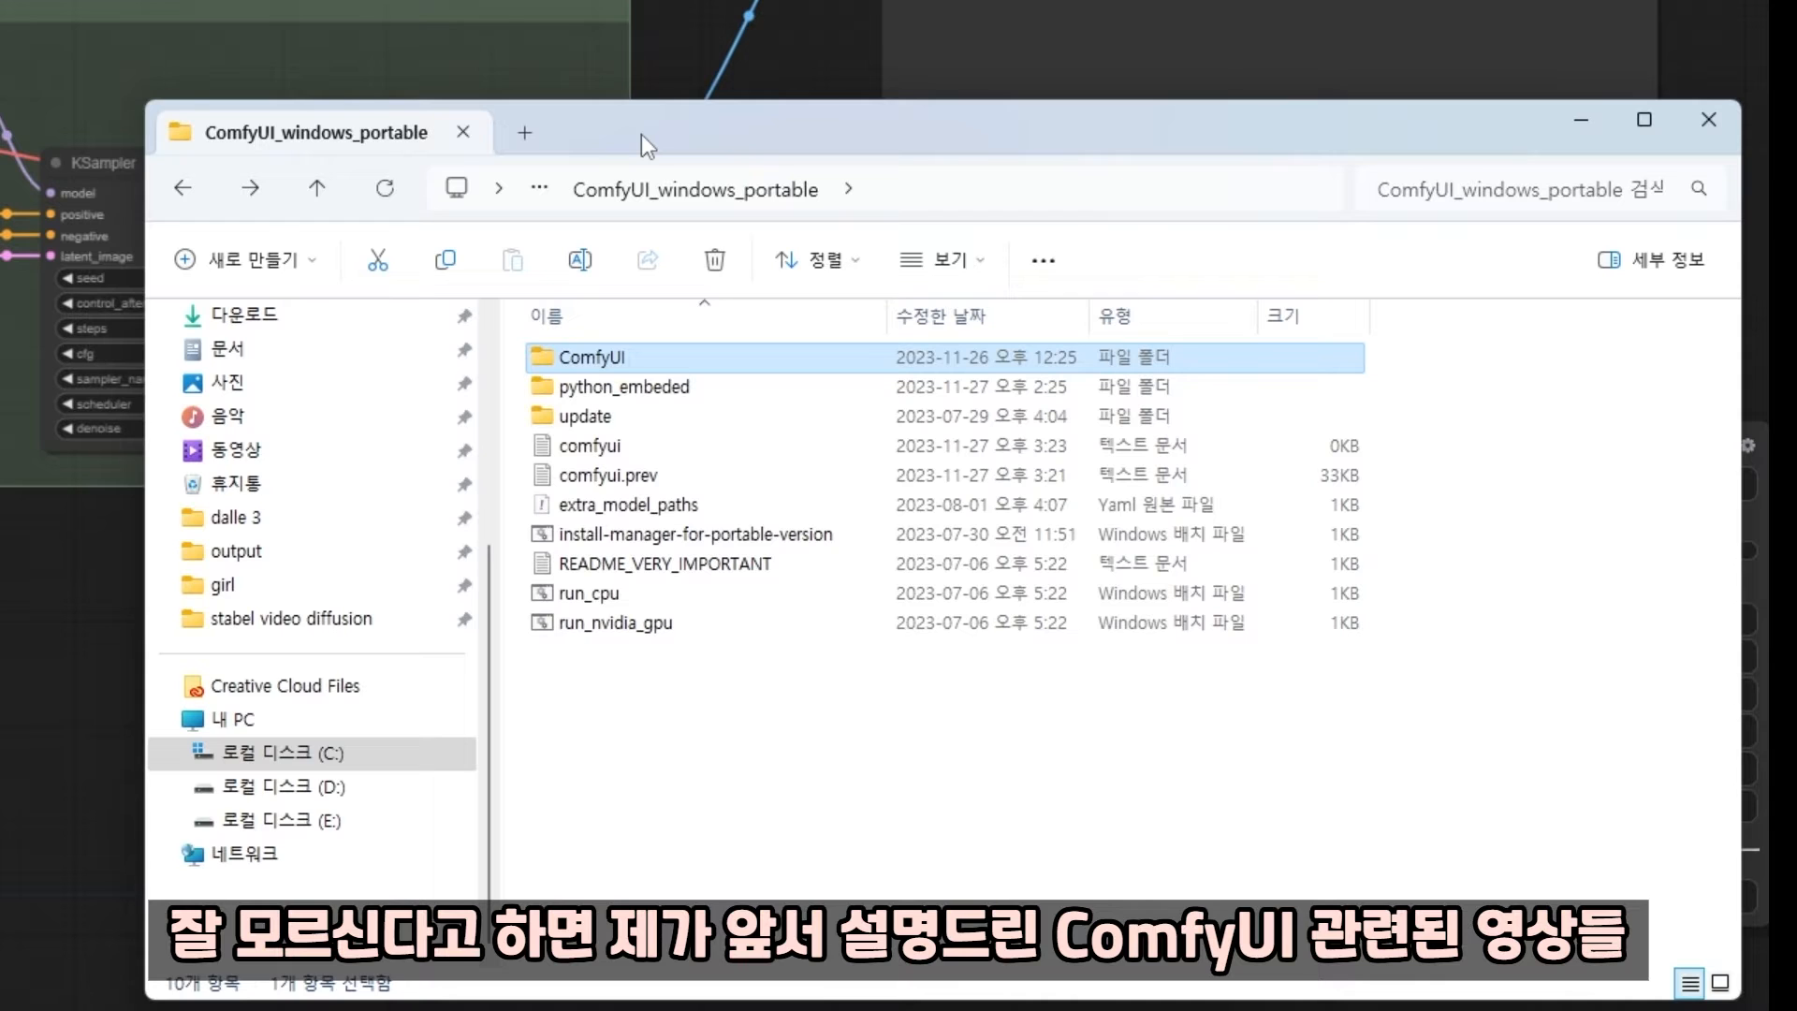
drag(736, 135, 697, 86)
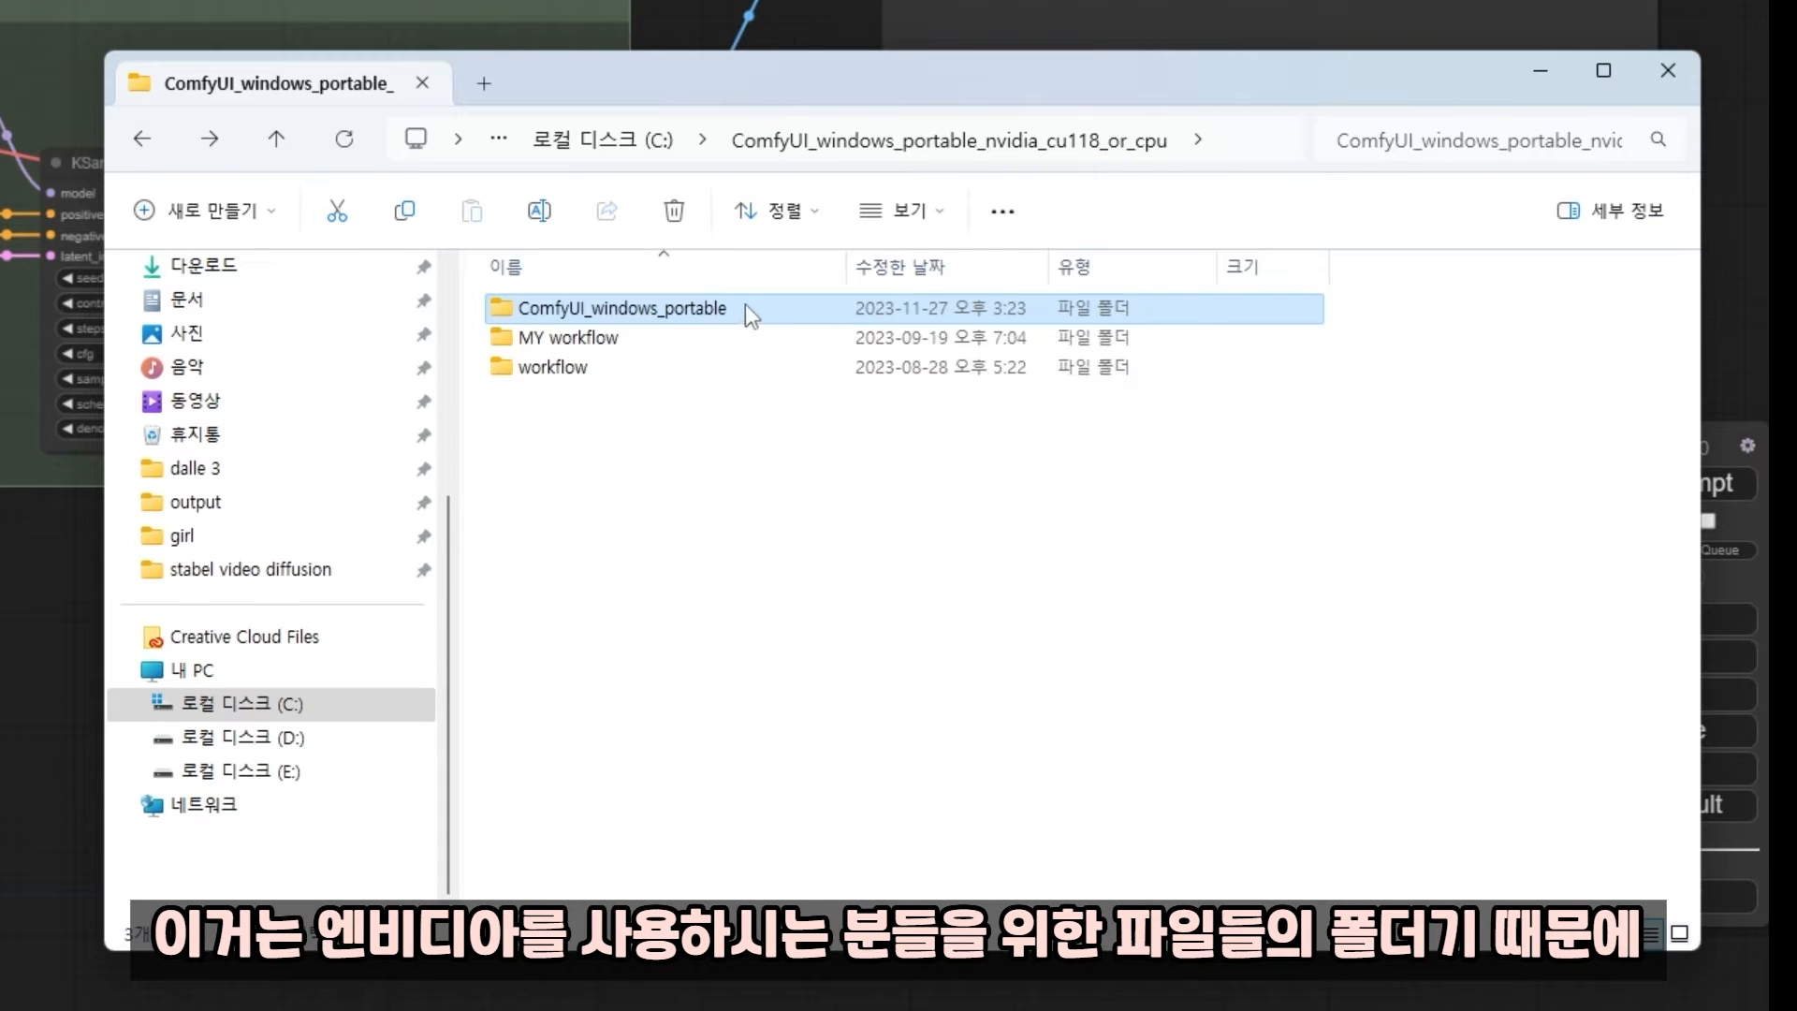
click(722, 309)
click(700, 490)
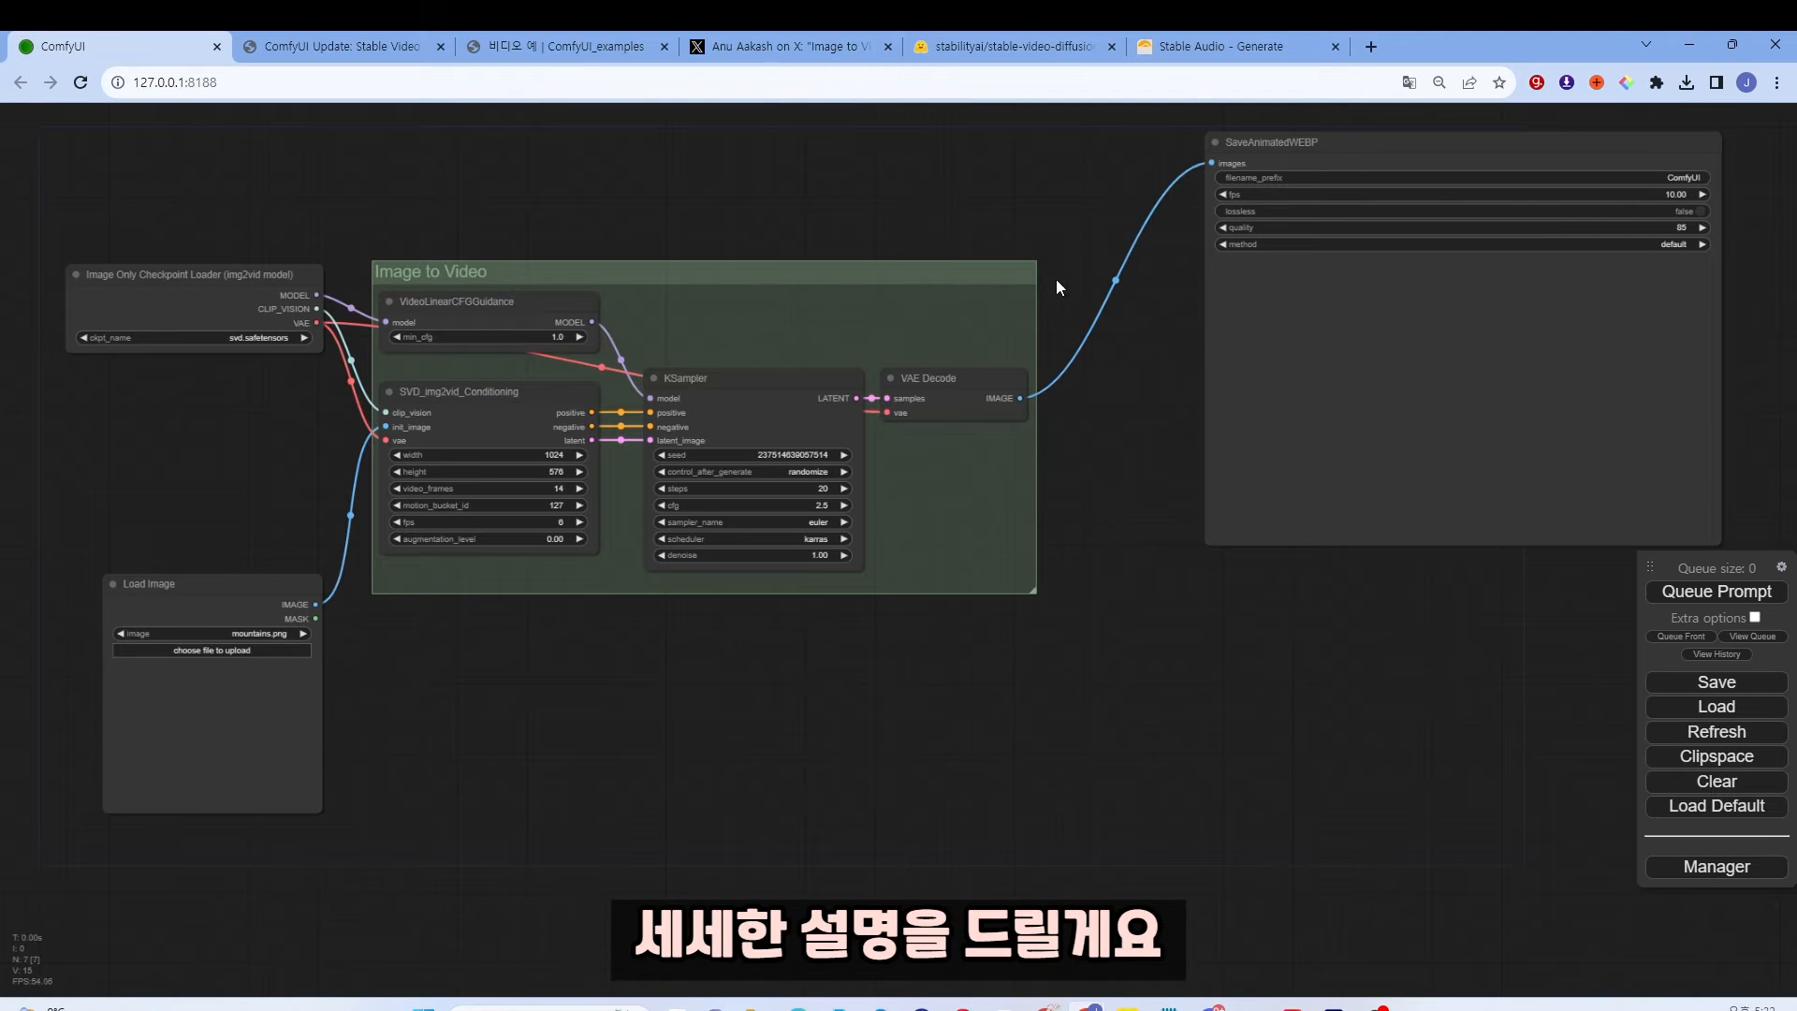
Step: Delete the SaveAnimatedWEBP node from the workflow
drag(1367, 143, 1279, 220)
key(Delete)
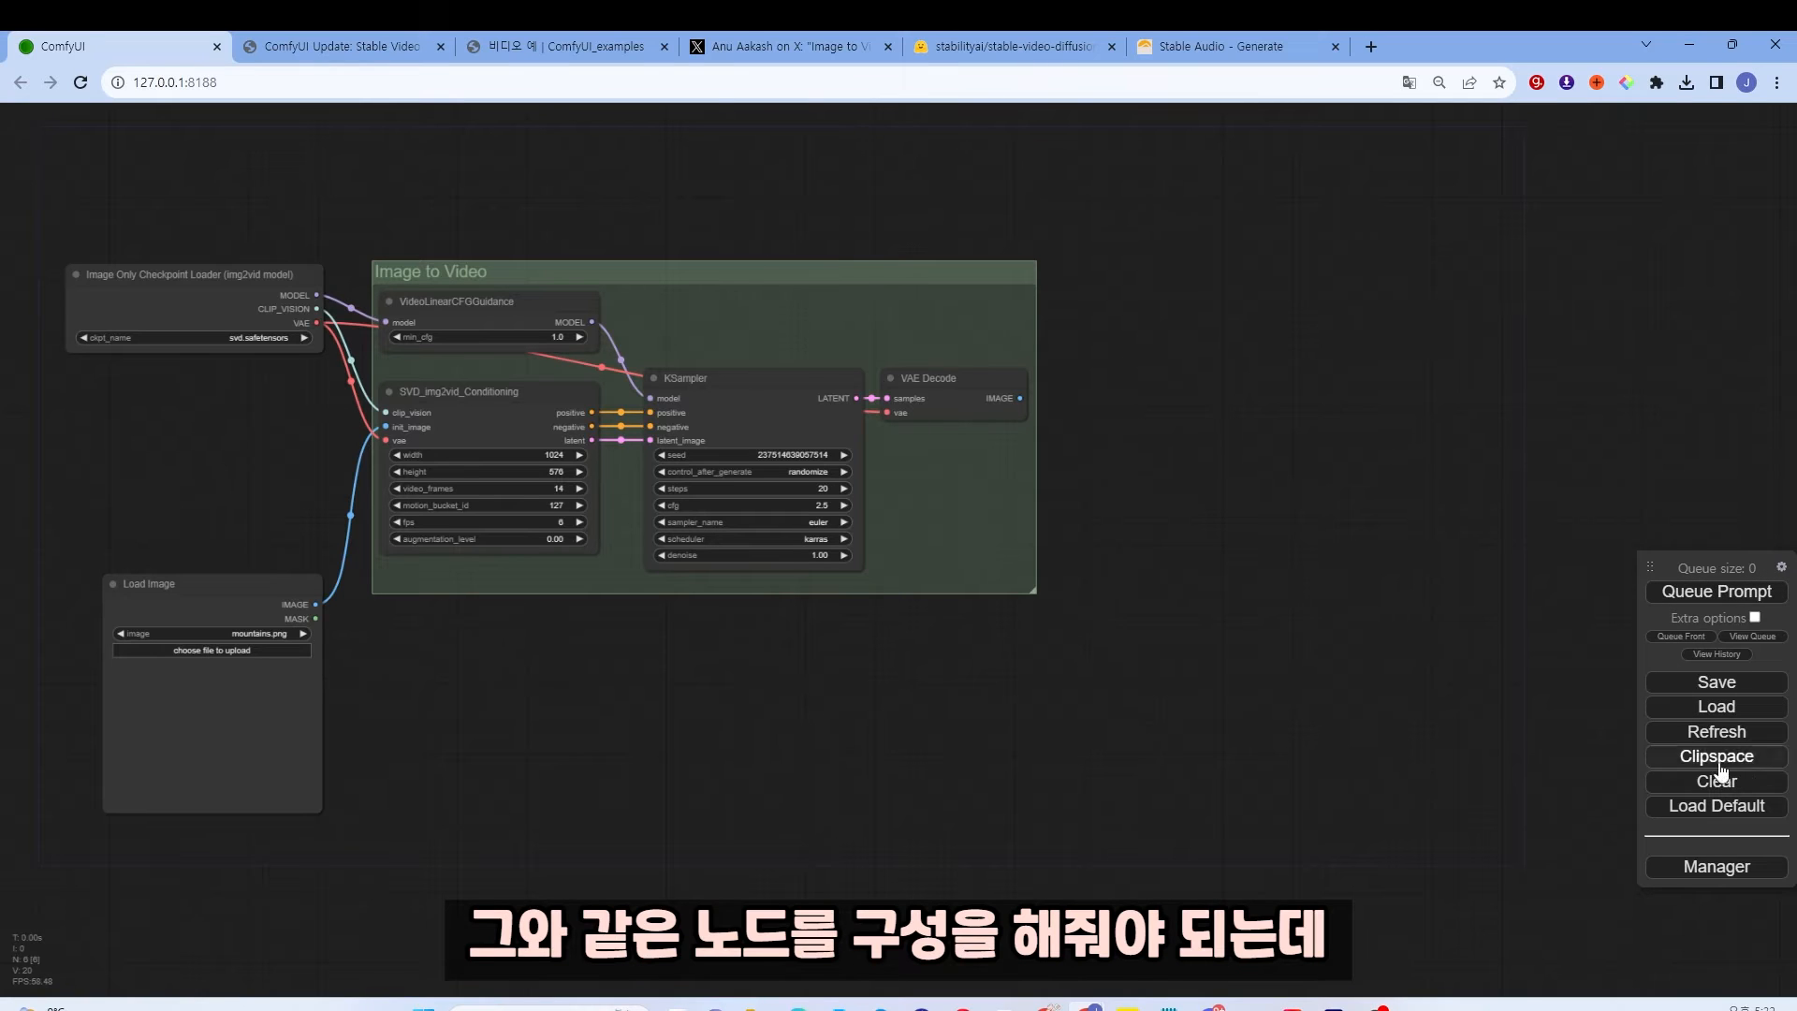
Step: Search the ComfyUI Manager's custom node list for "vhs" to check the ComfyUI-VideoHelperSuite extension, and close the Manager
click(1731, 881)
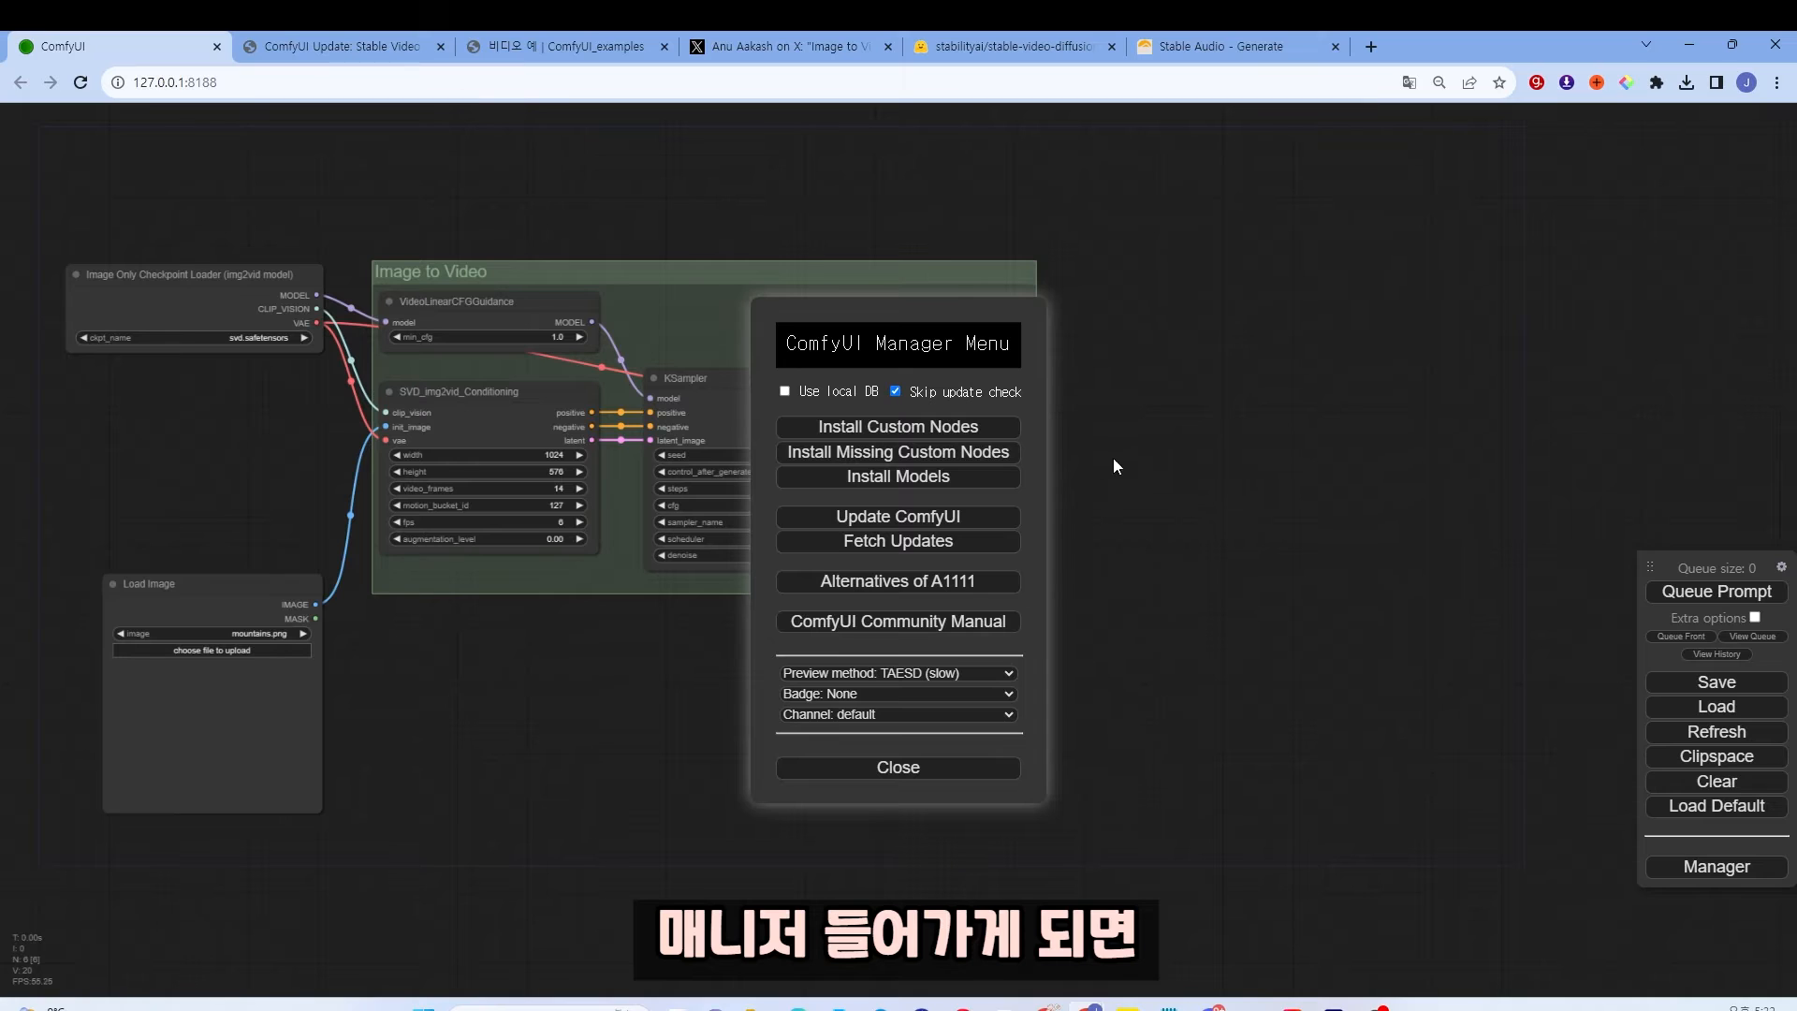
click(932, 430)
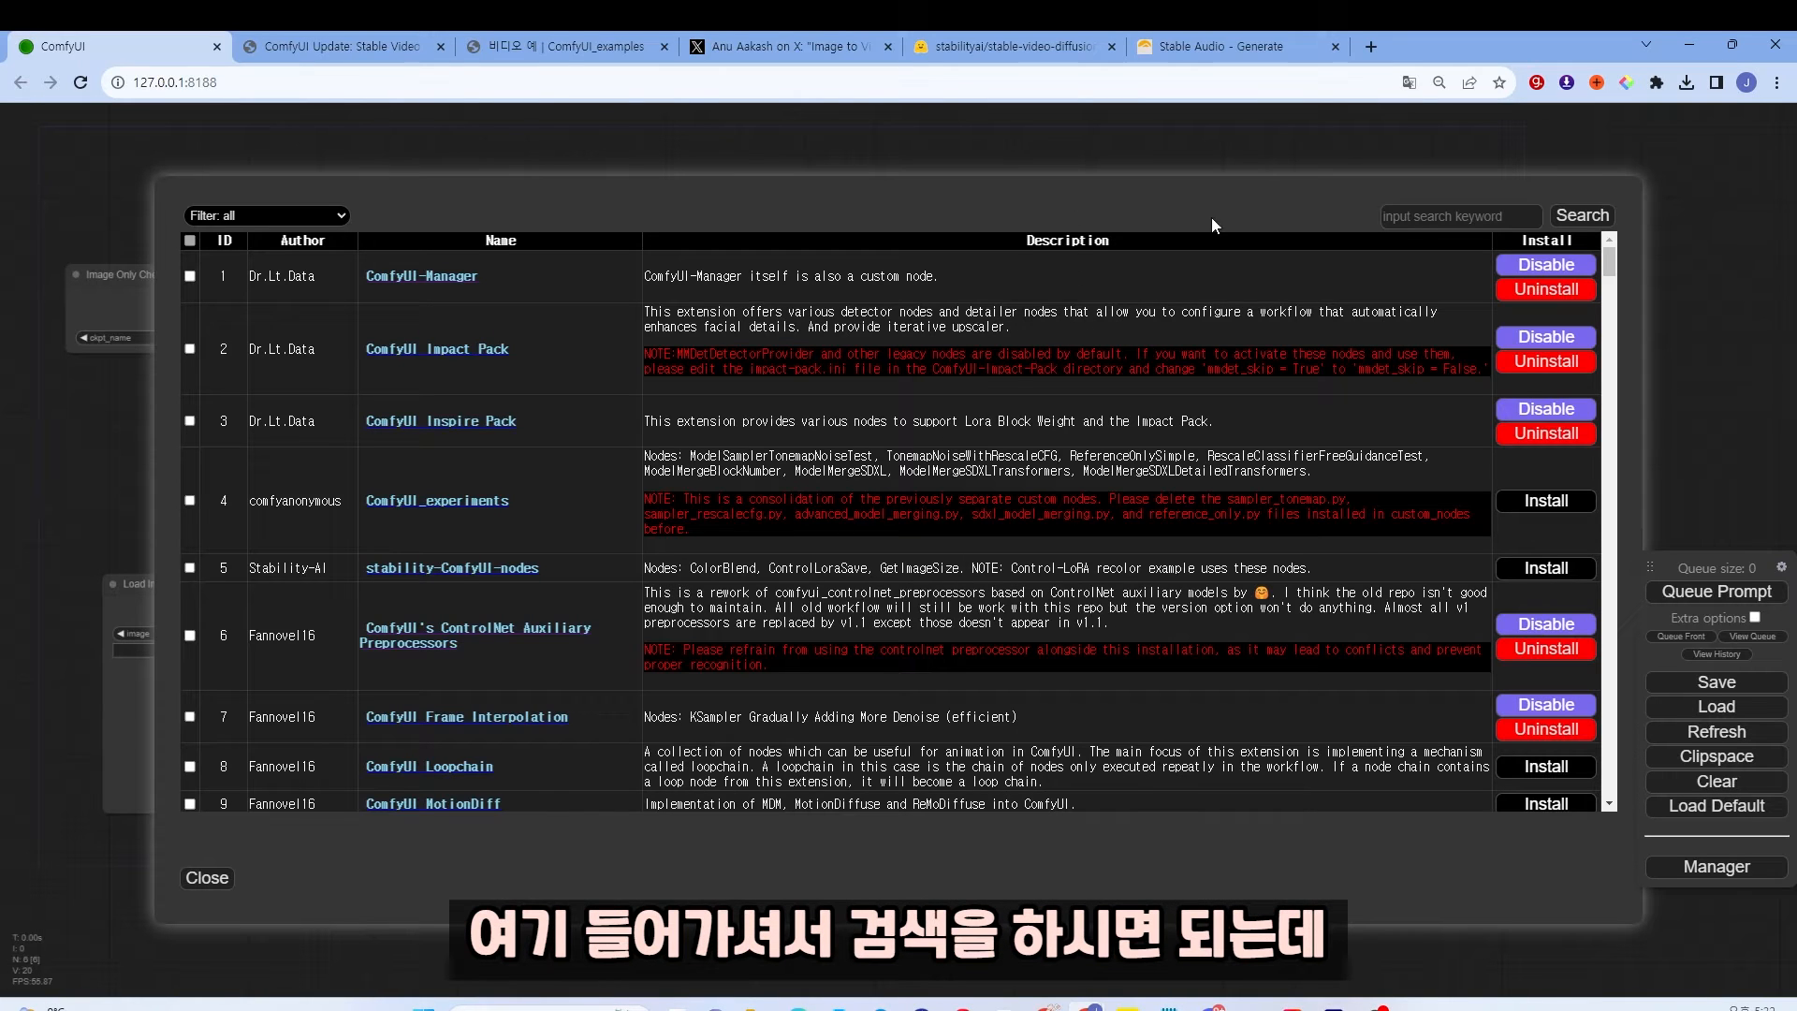
click(1457, 218)
text(vhs)
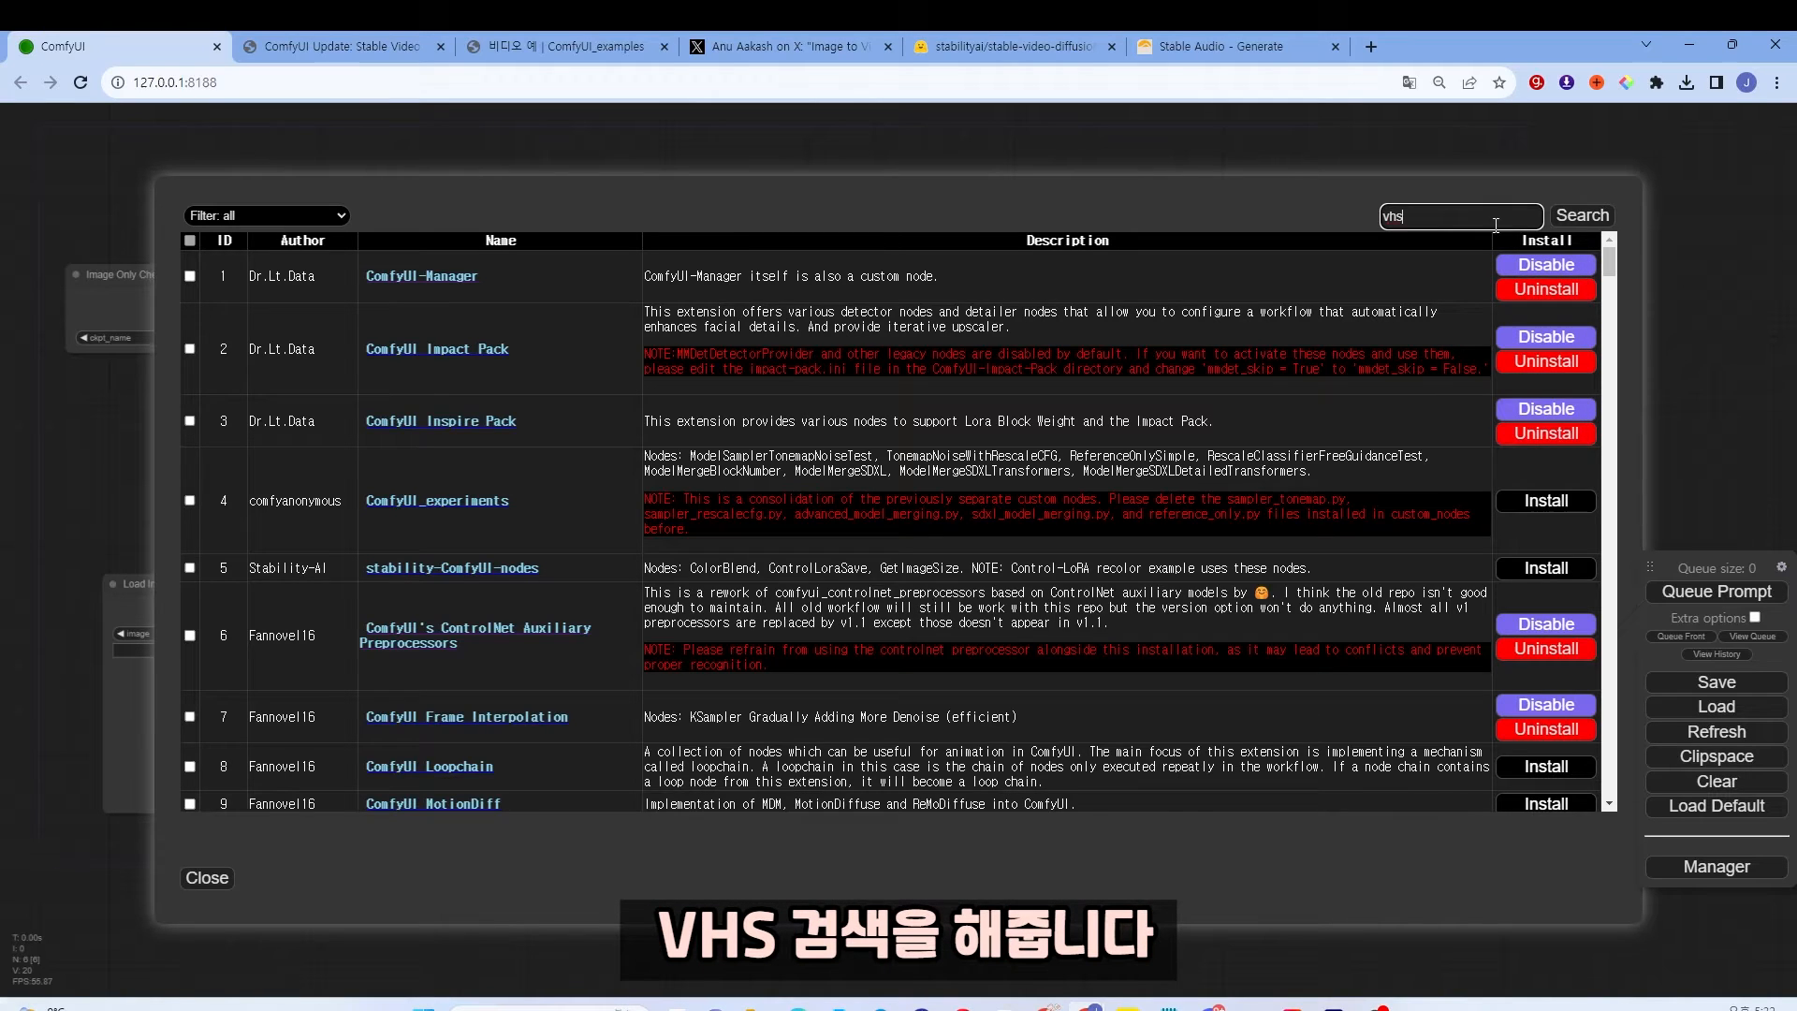
click(1582, 215)
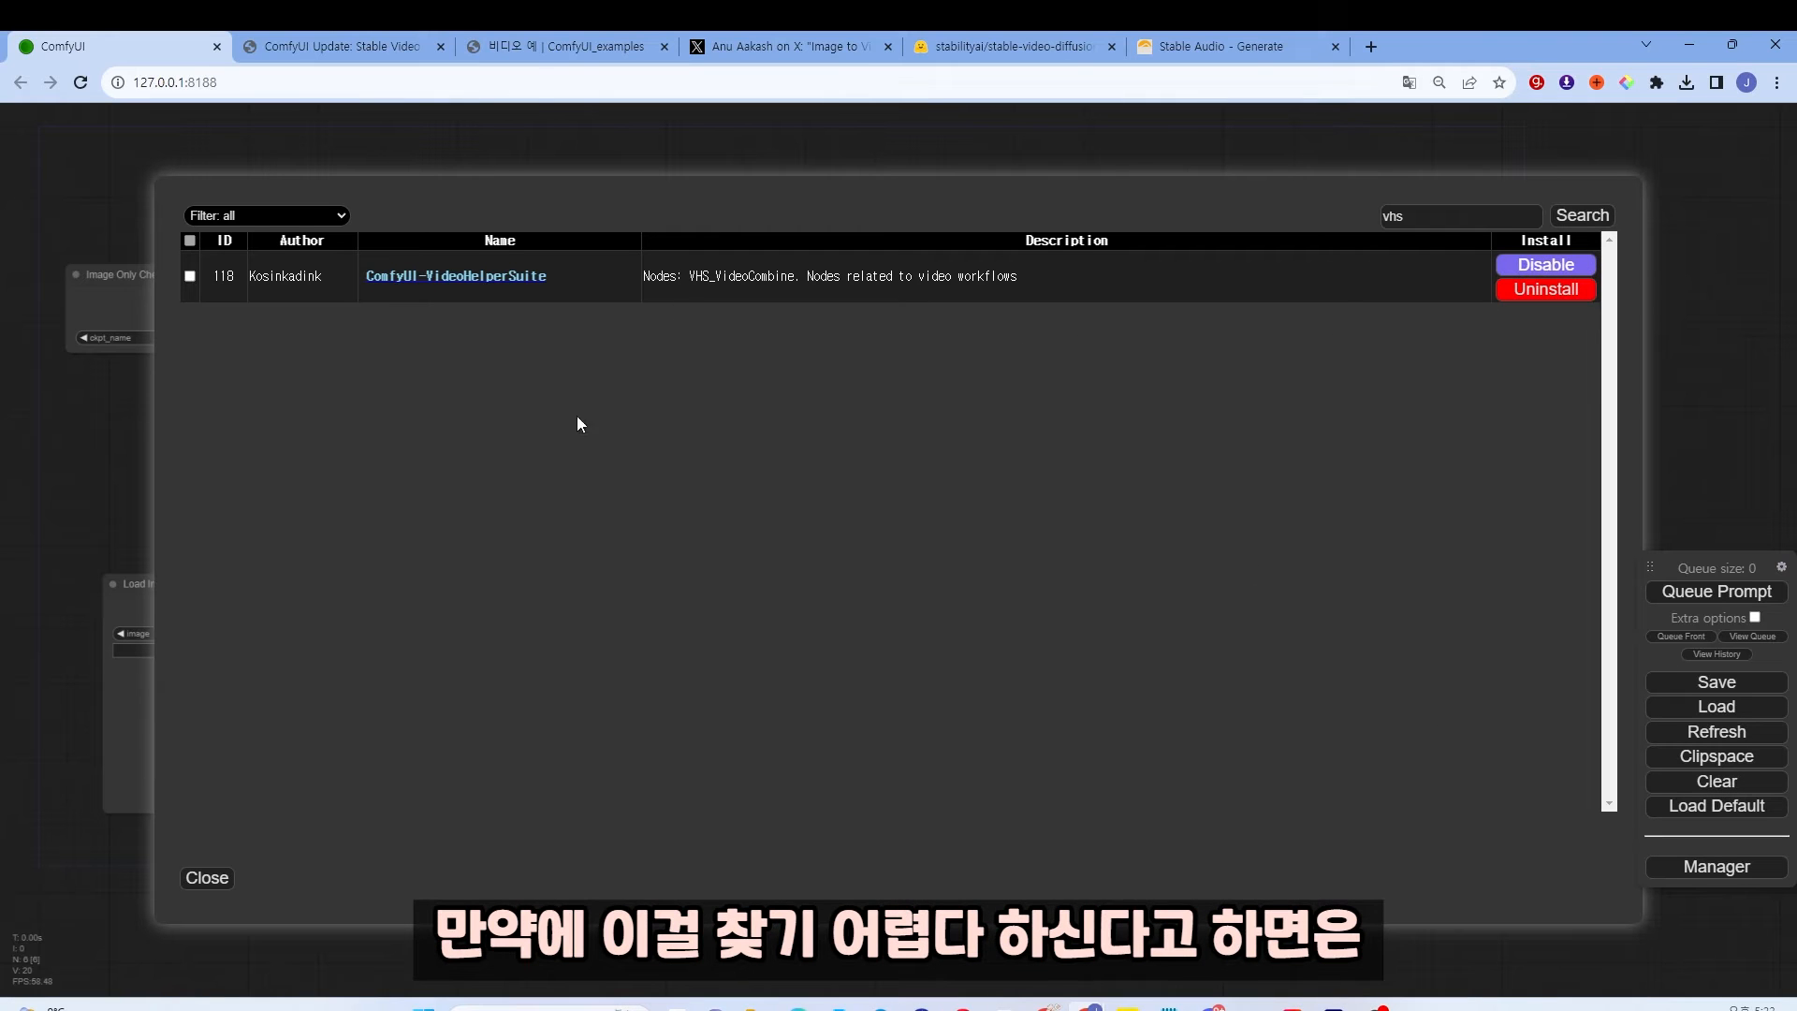
click(207, 875)
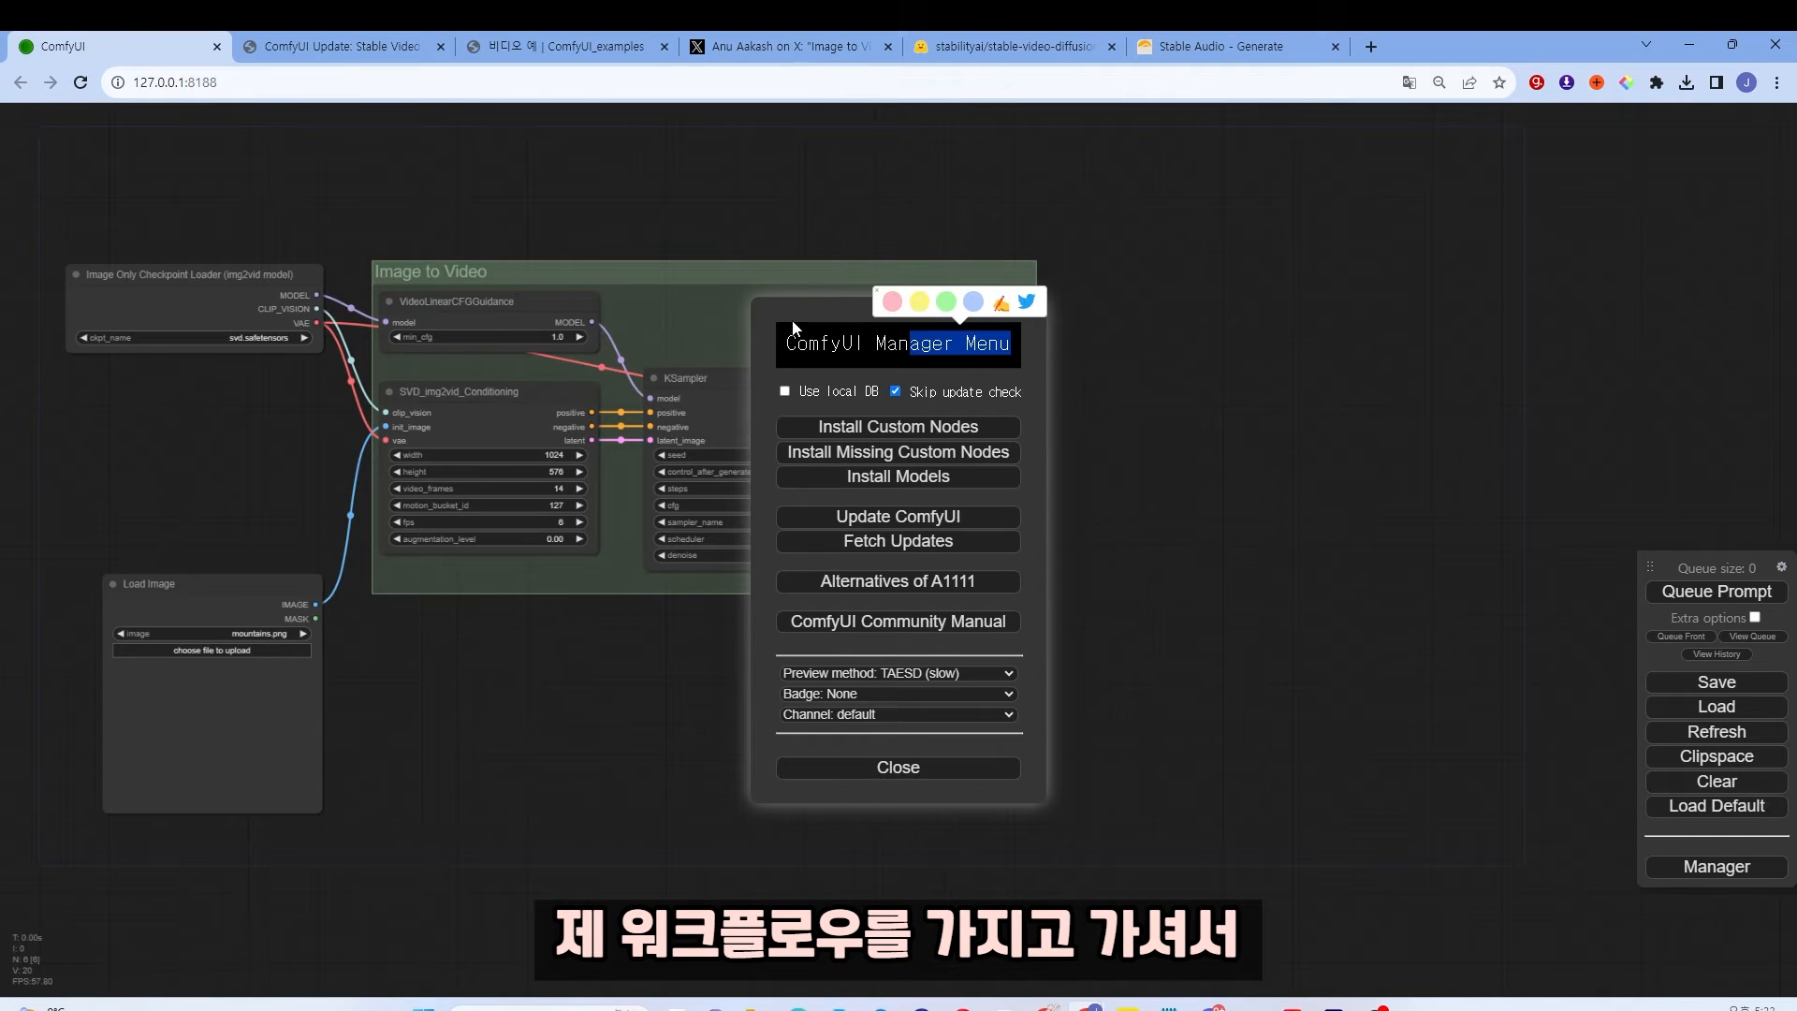
click(939, 771)
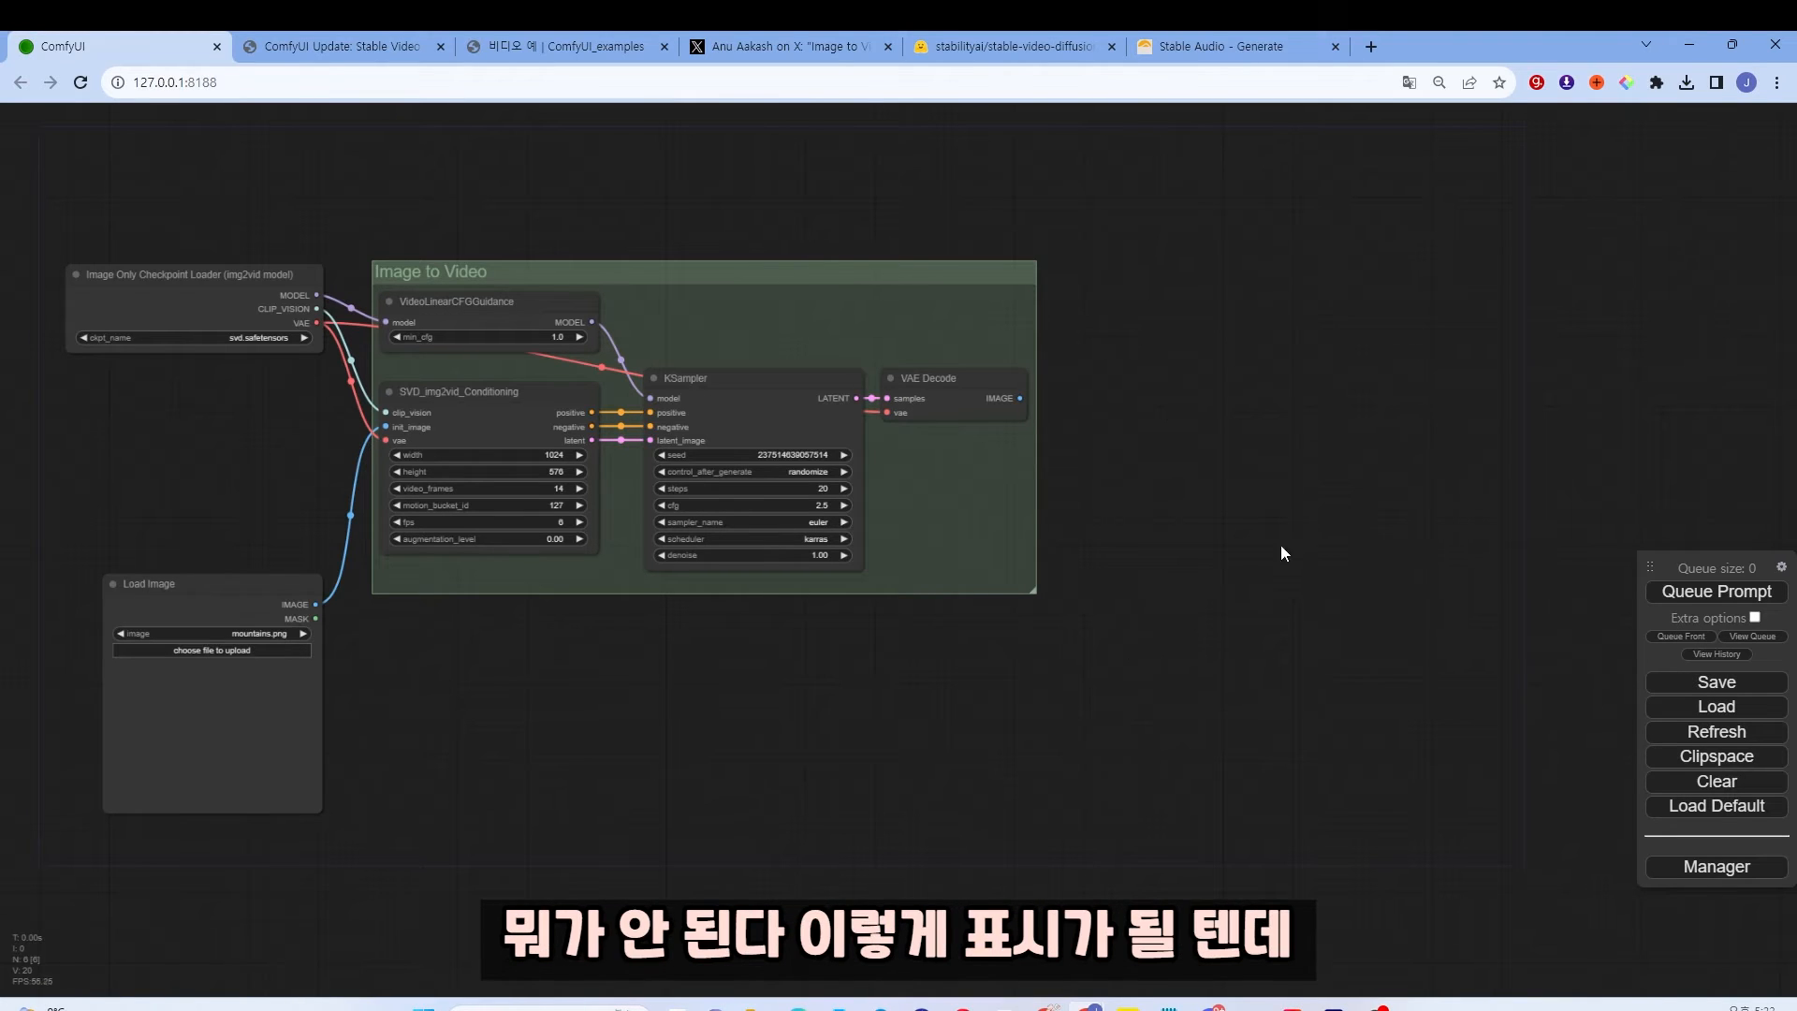
click(1716, 868)
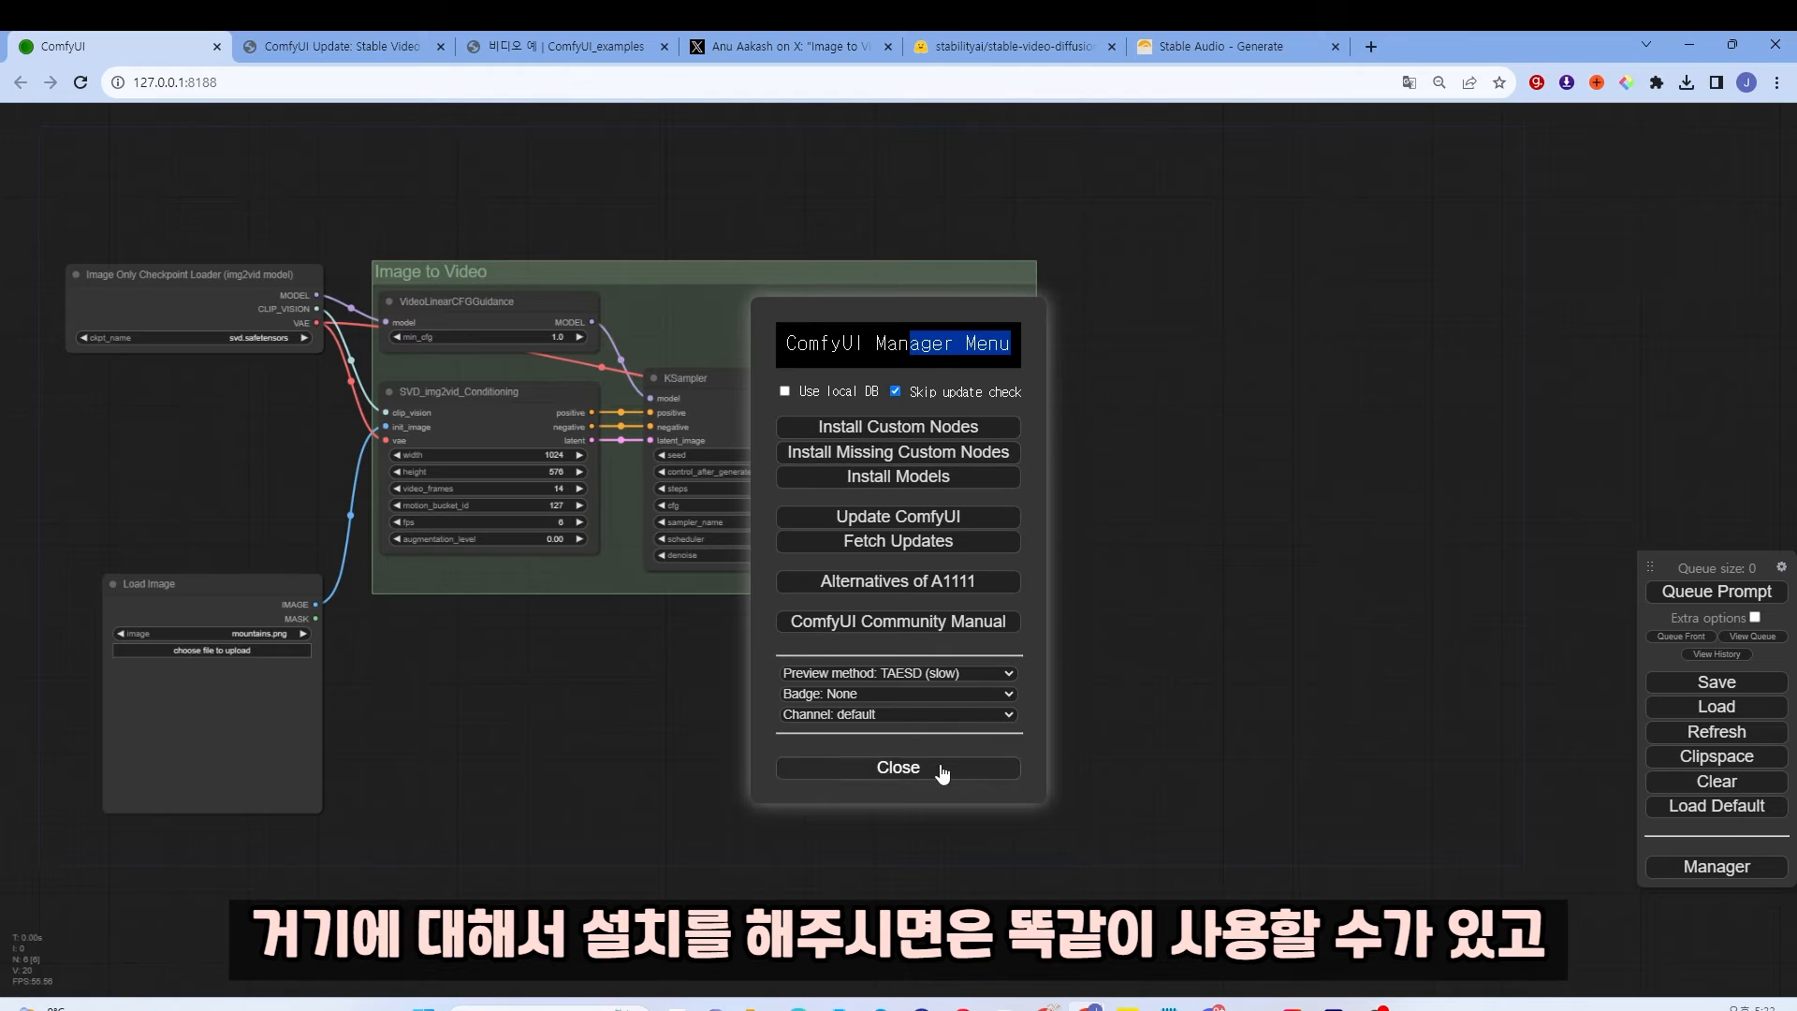
click(943, 773)
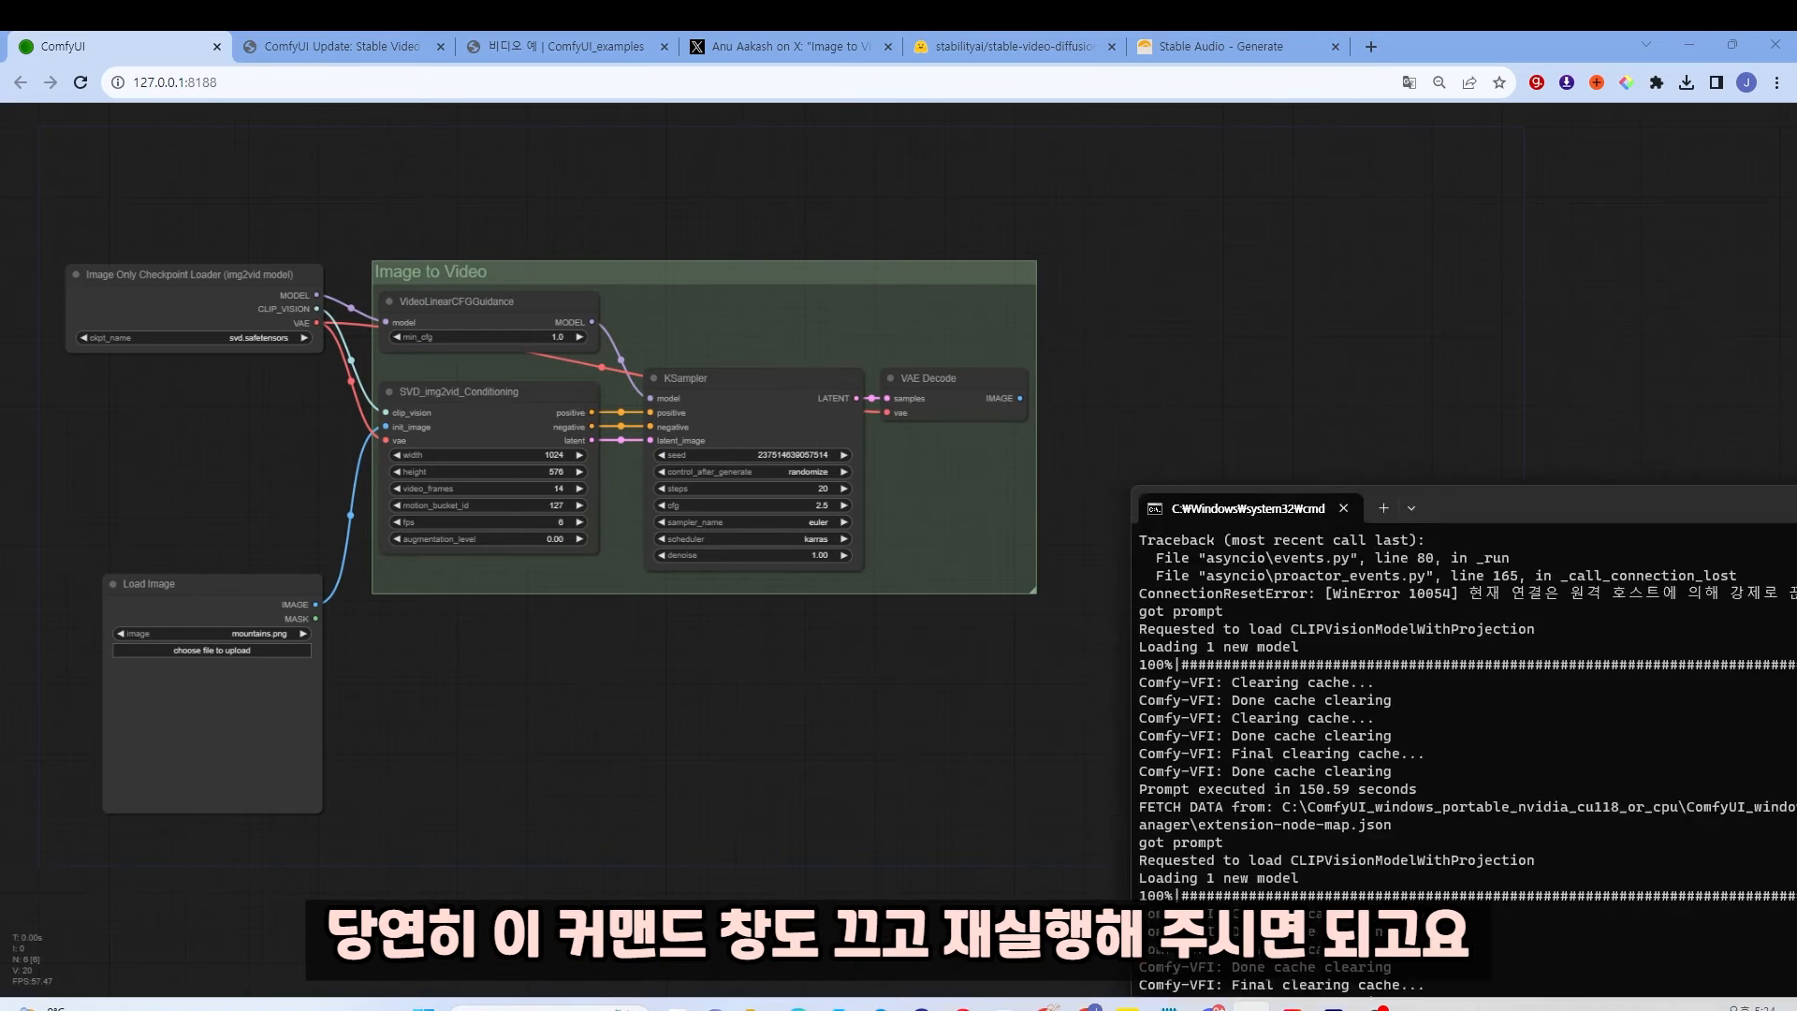
Step: Bring the ComfyUI command window into full view and dismiss it
drag(1709, 506, 1419, 309)
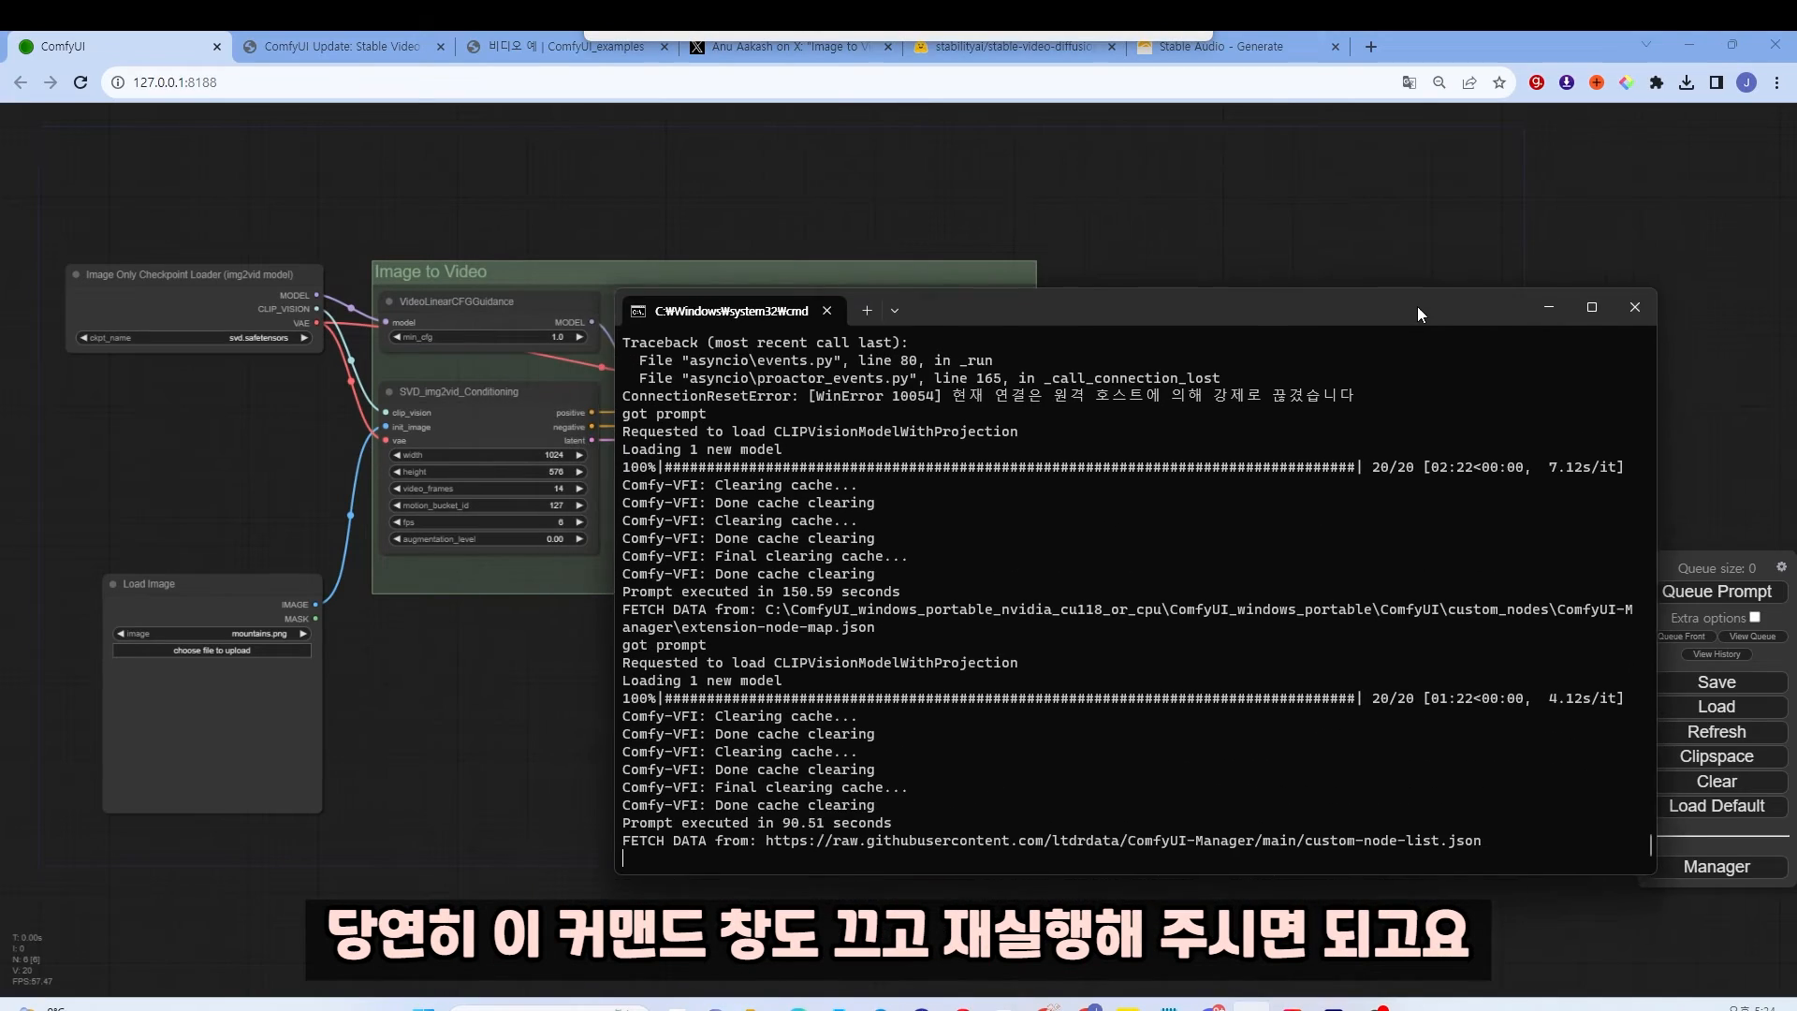
click(1630, 307)
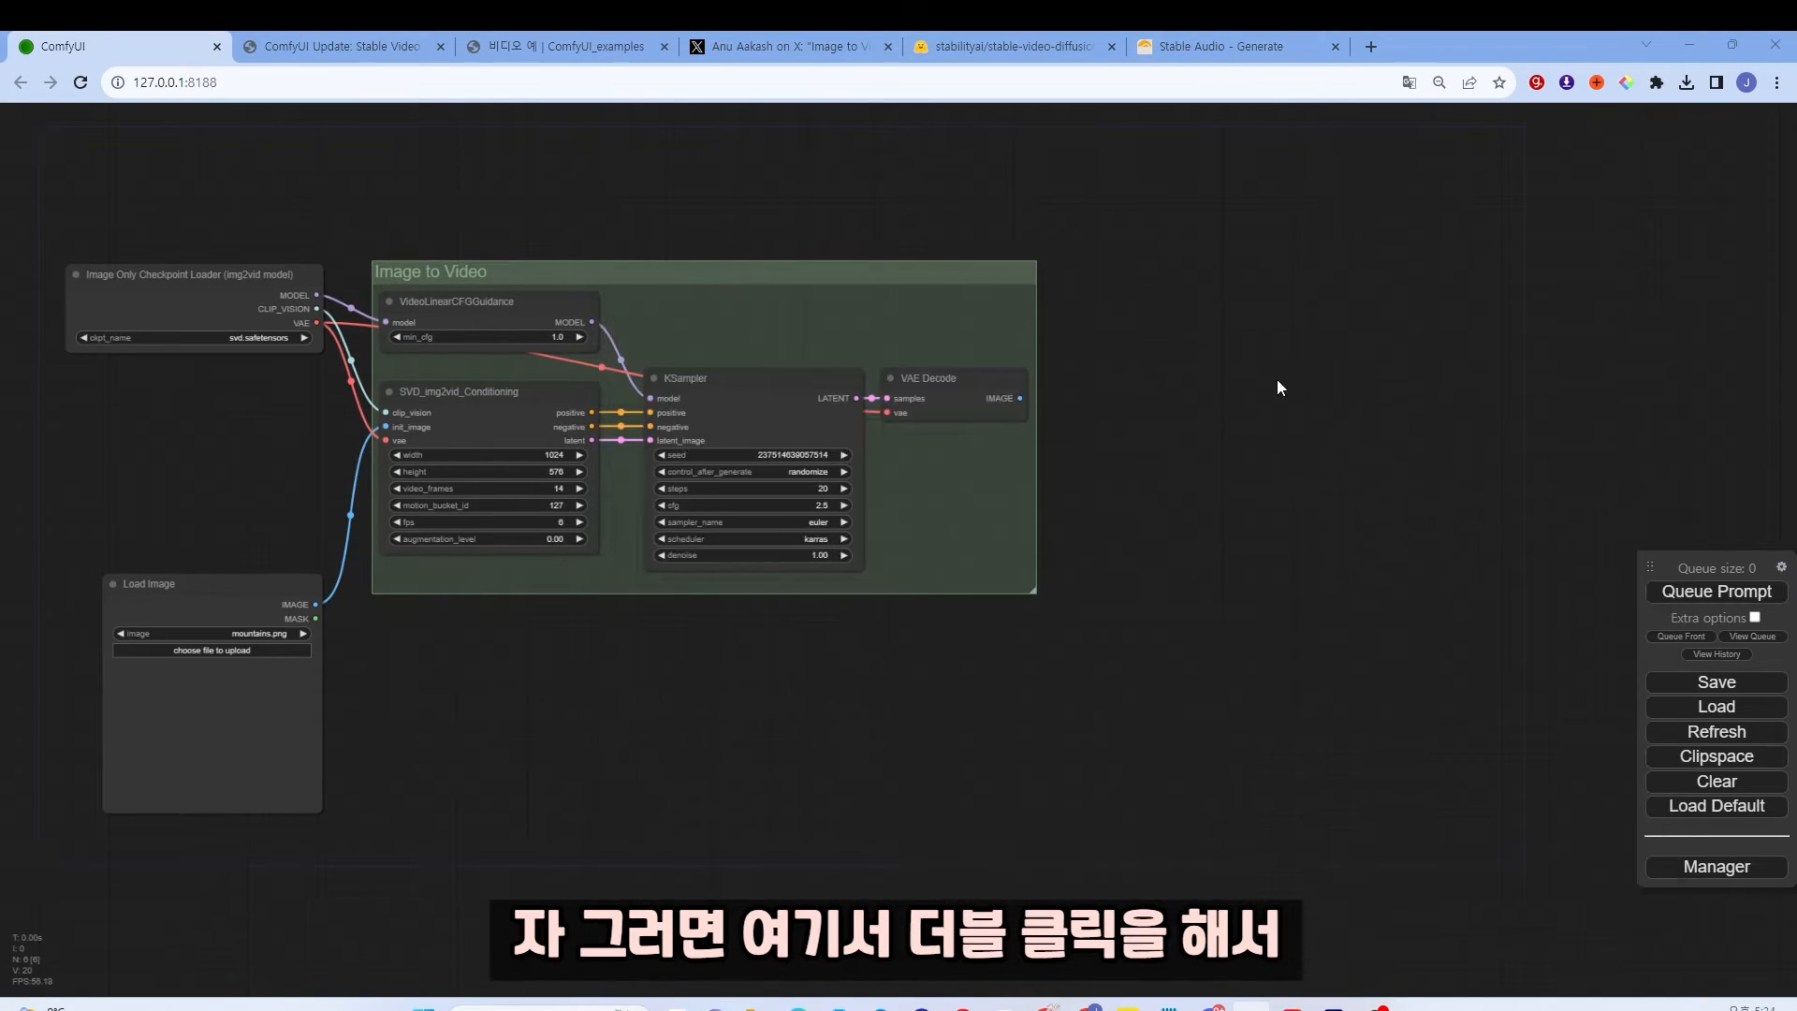
Step: Add a VHS_VideoCombine node beyond the Image to Video group, enlarge it and move it further away from the group
double_click(1235, 406)
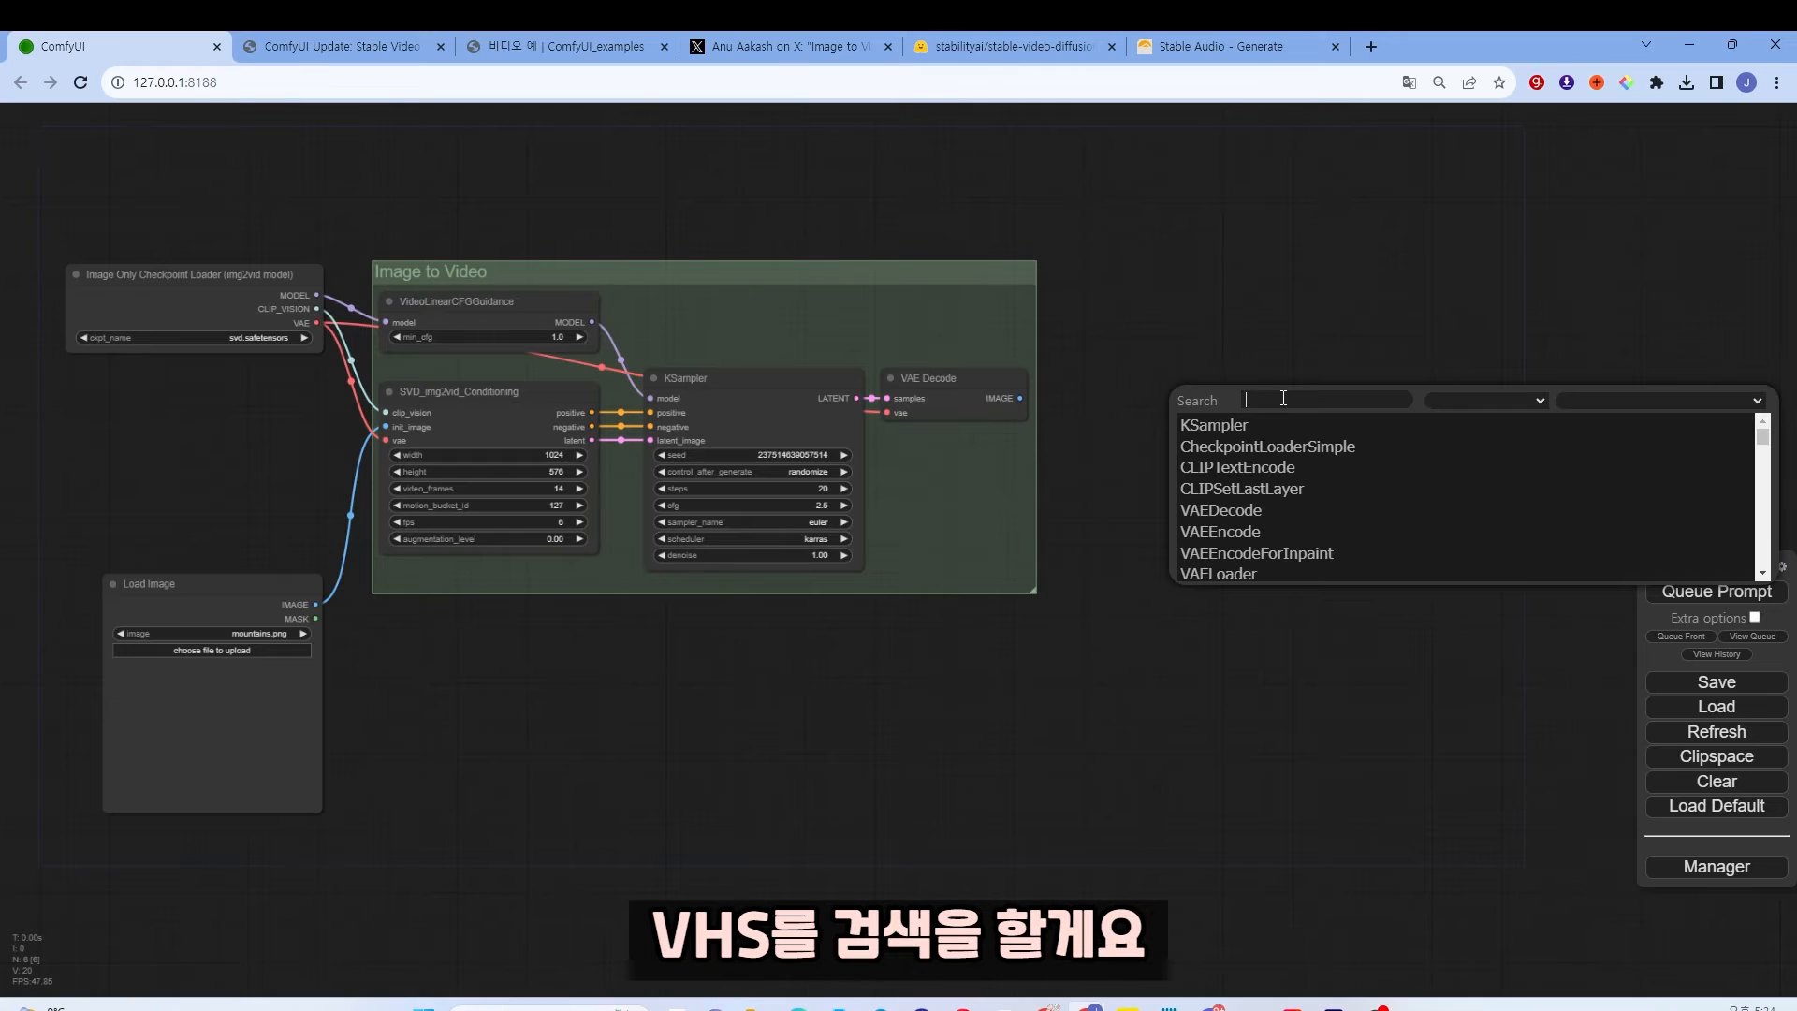
text(vhs)
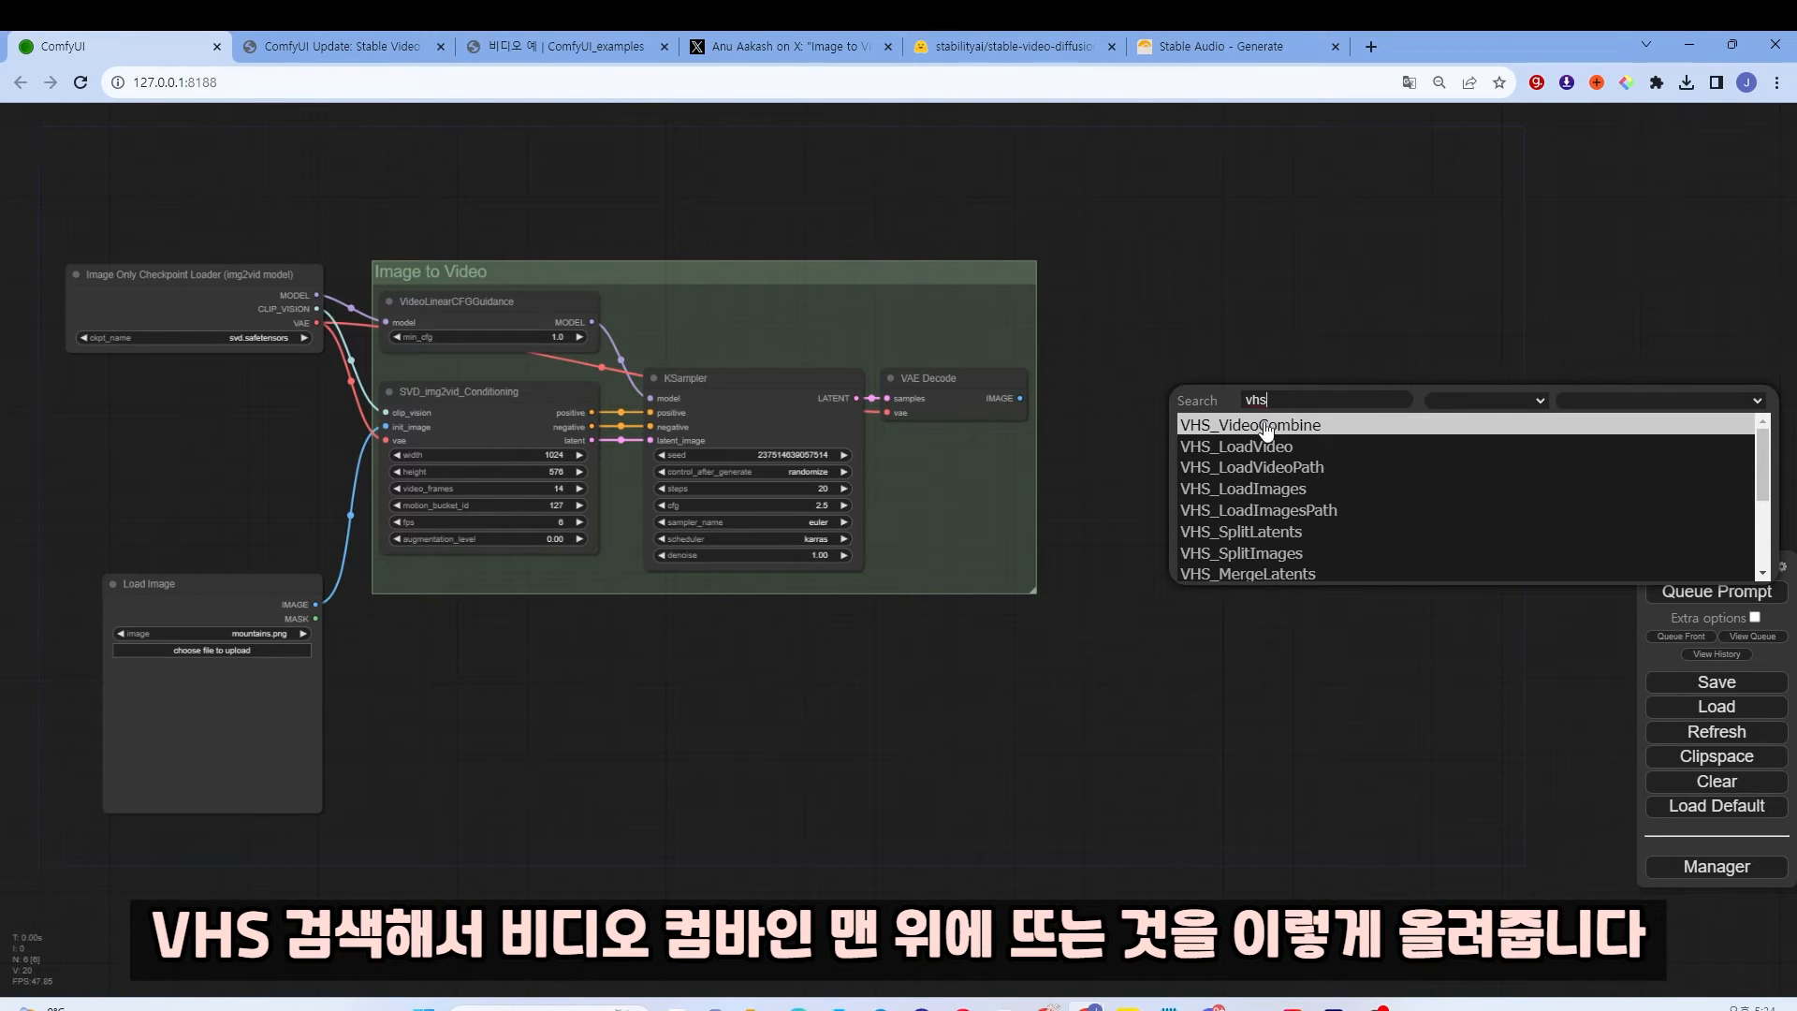
click(1266, 427)
drag(1296, 395, 1281, 280)
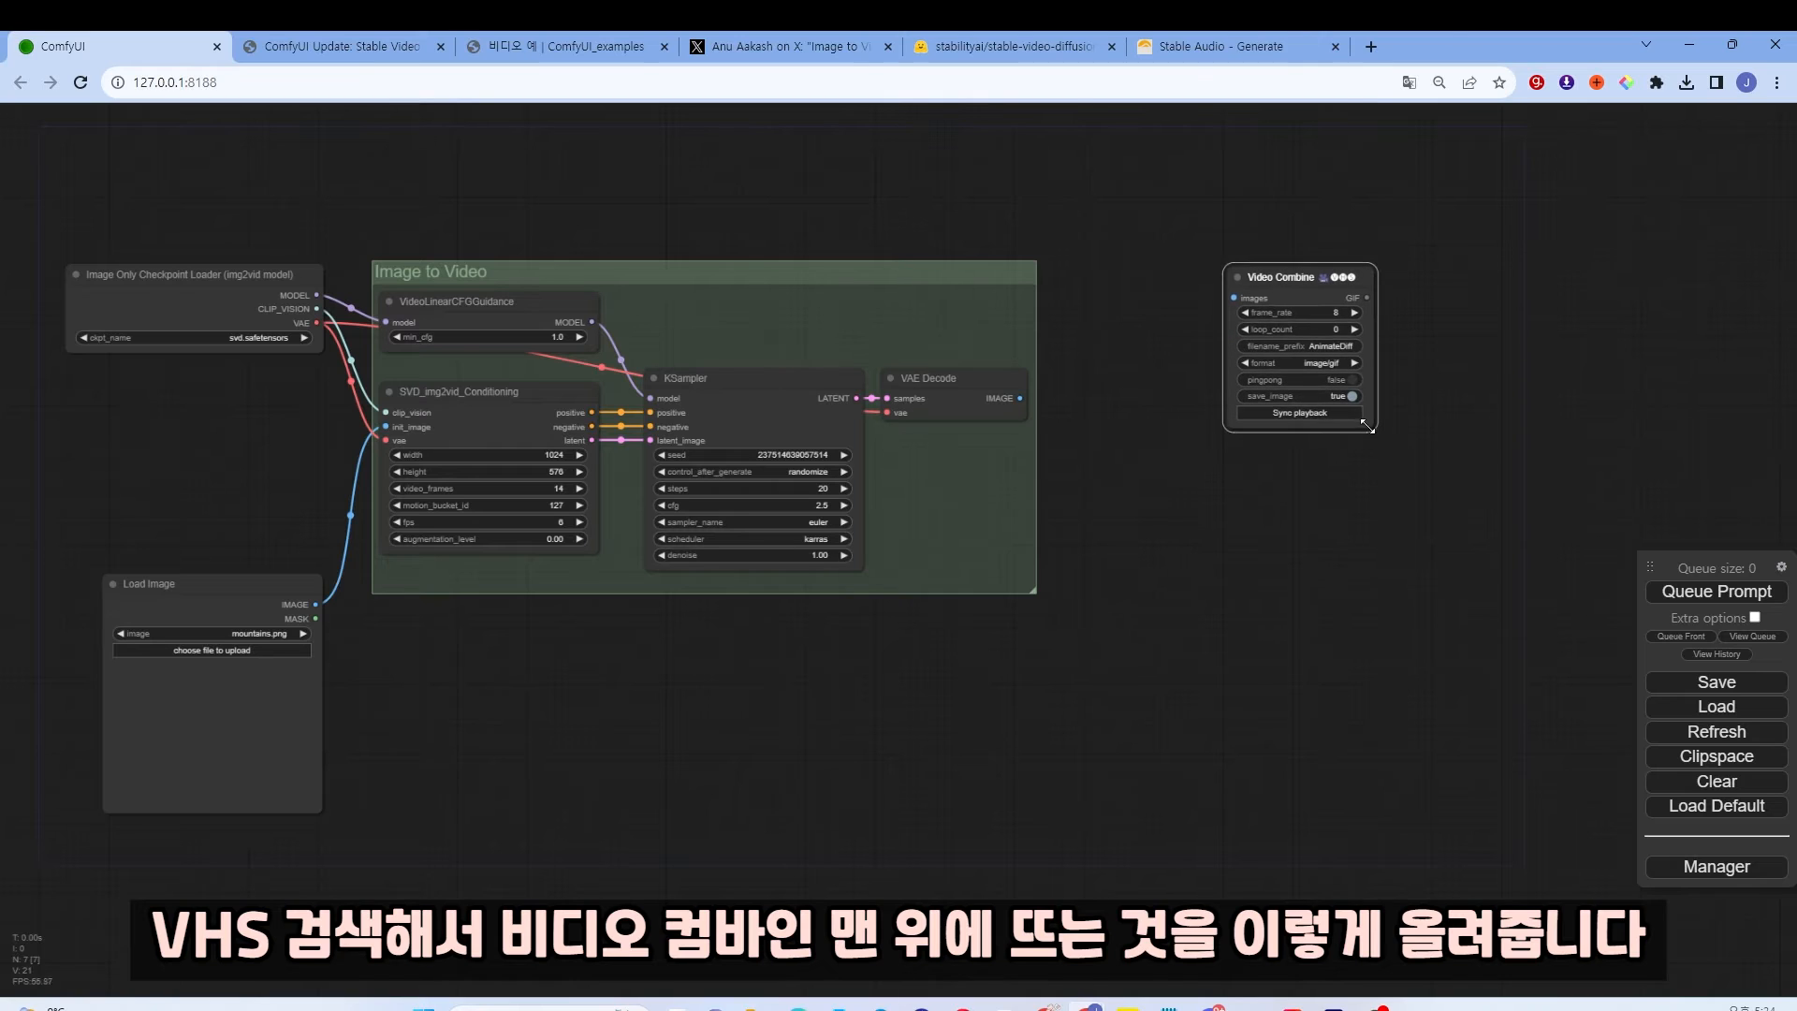
drag(1371, 429, 1529, 698)
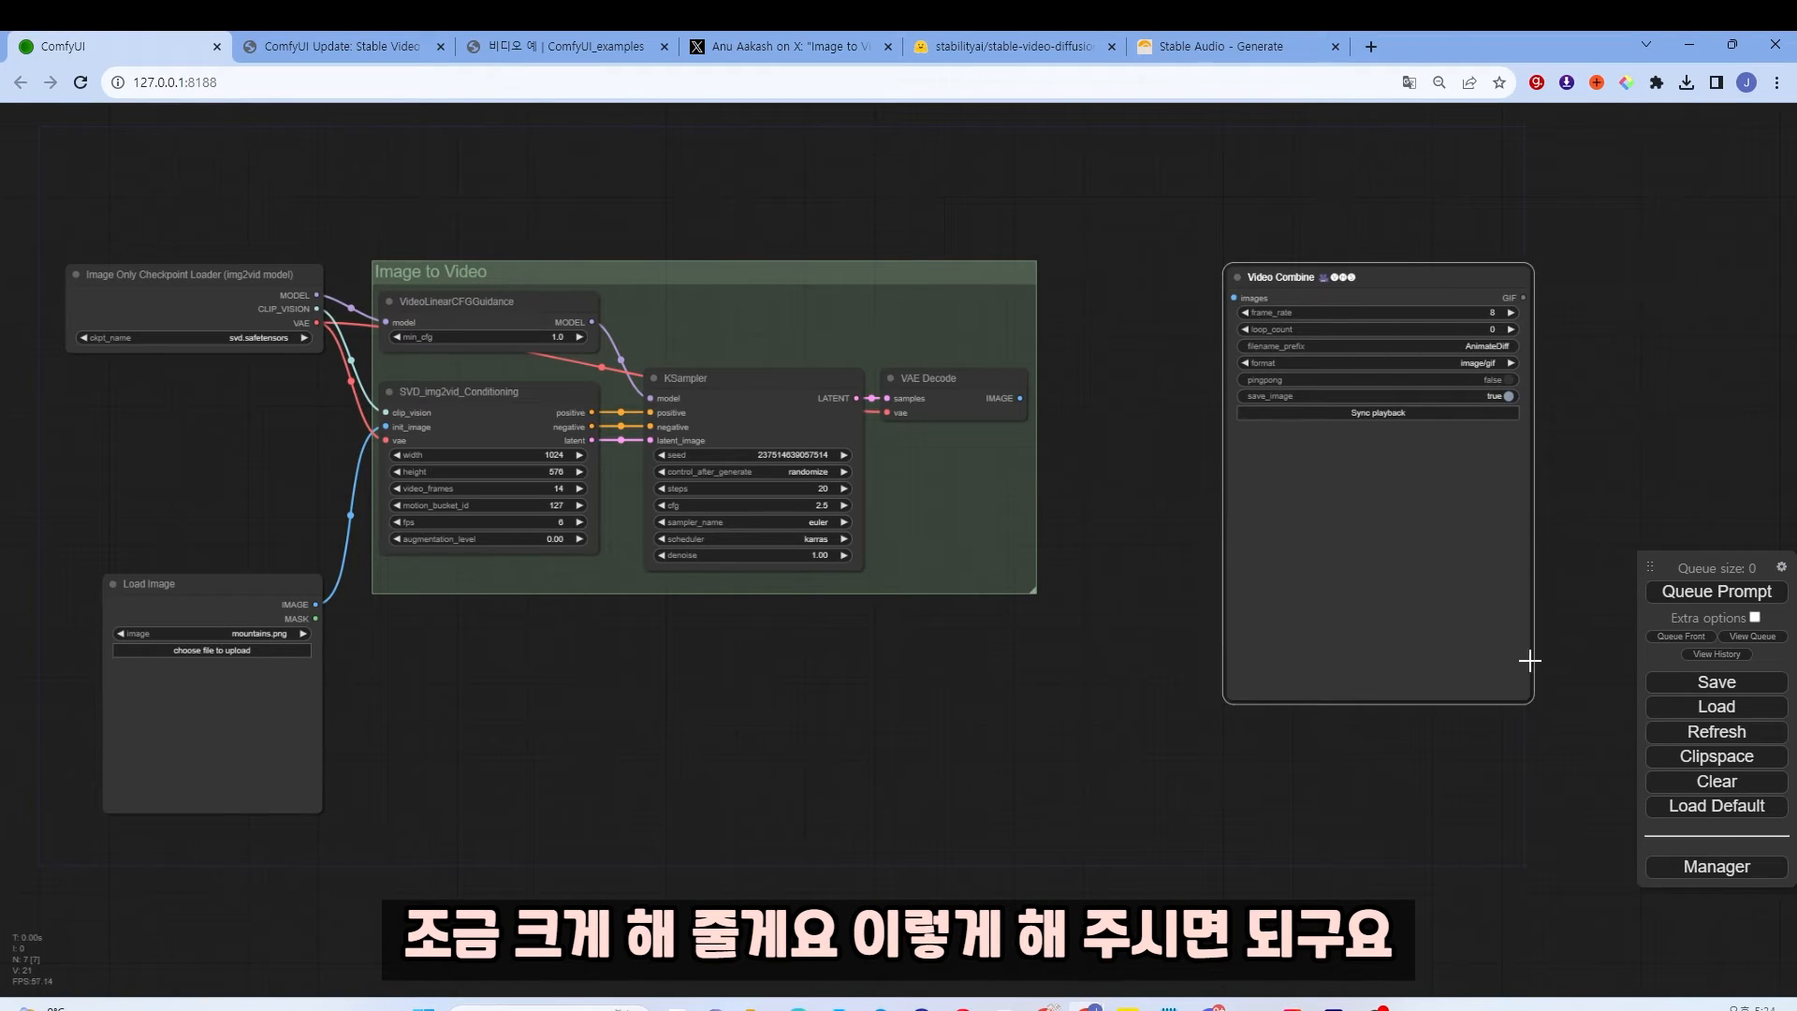
drag(1362, 277, 1436, 266)
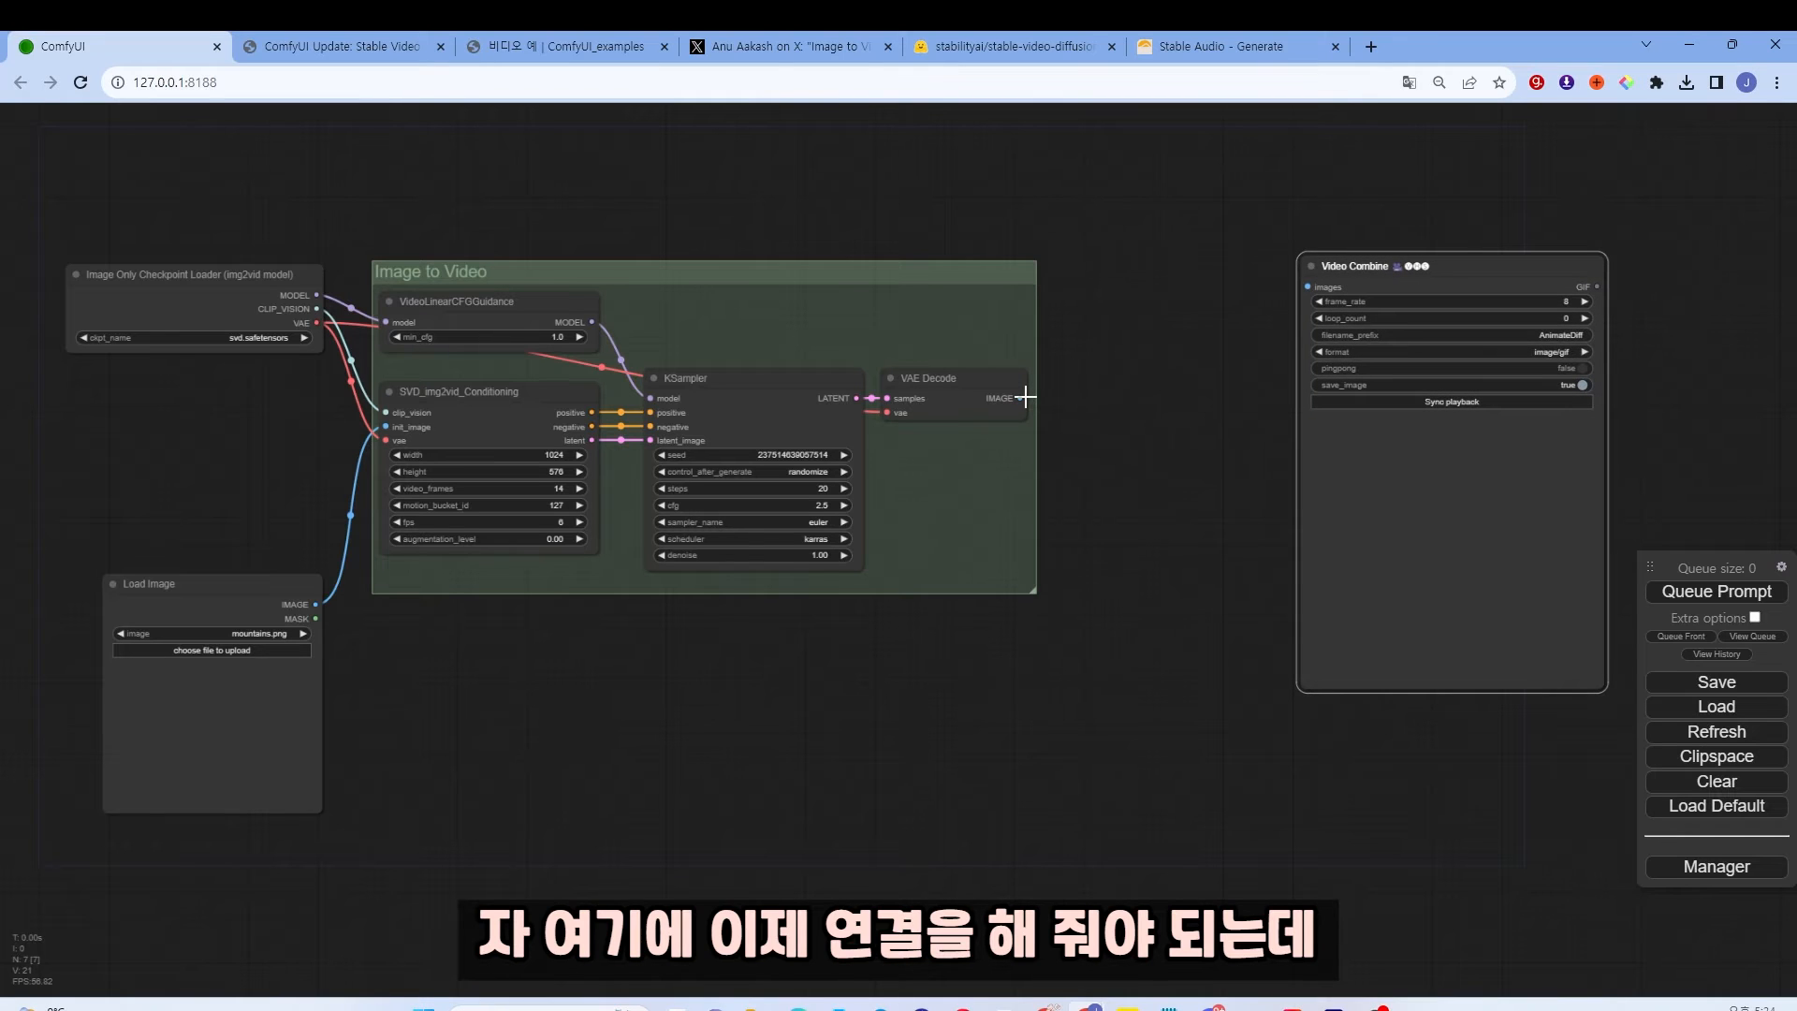
drag(1023, 398, 1091, 471)
click(1239, 306)
click(1153, 372)
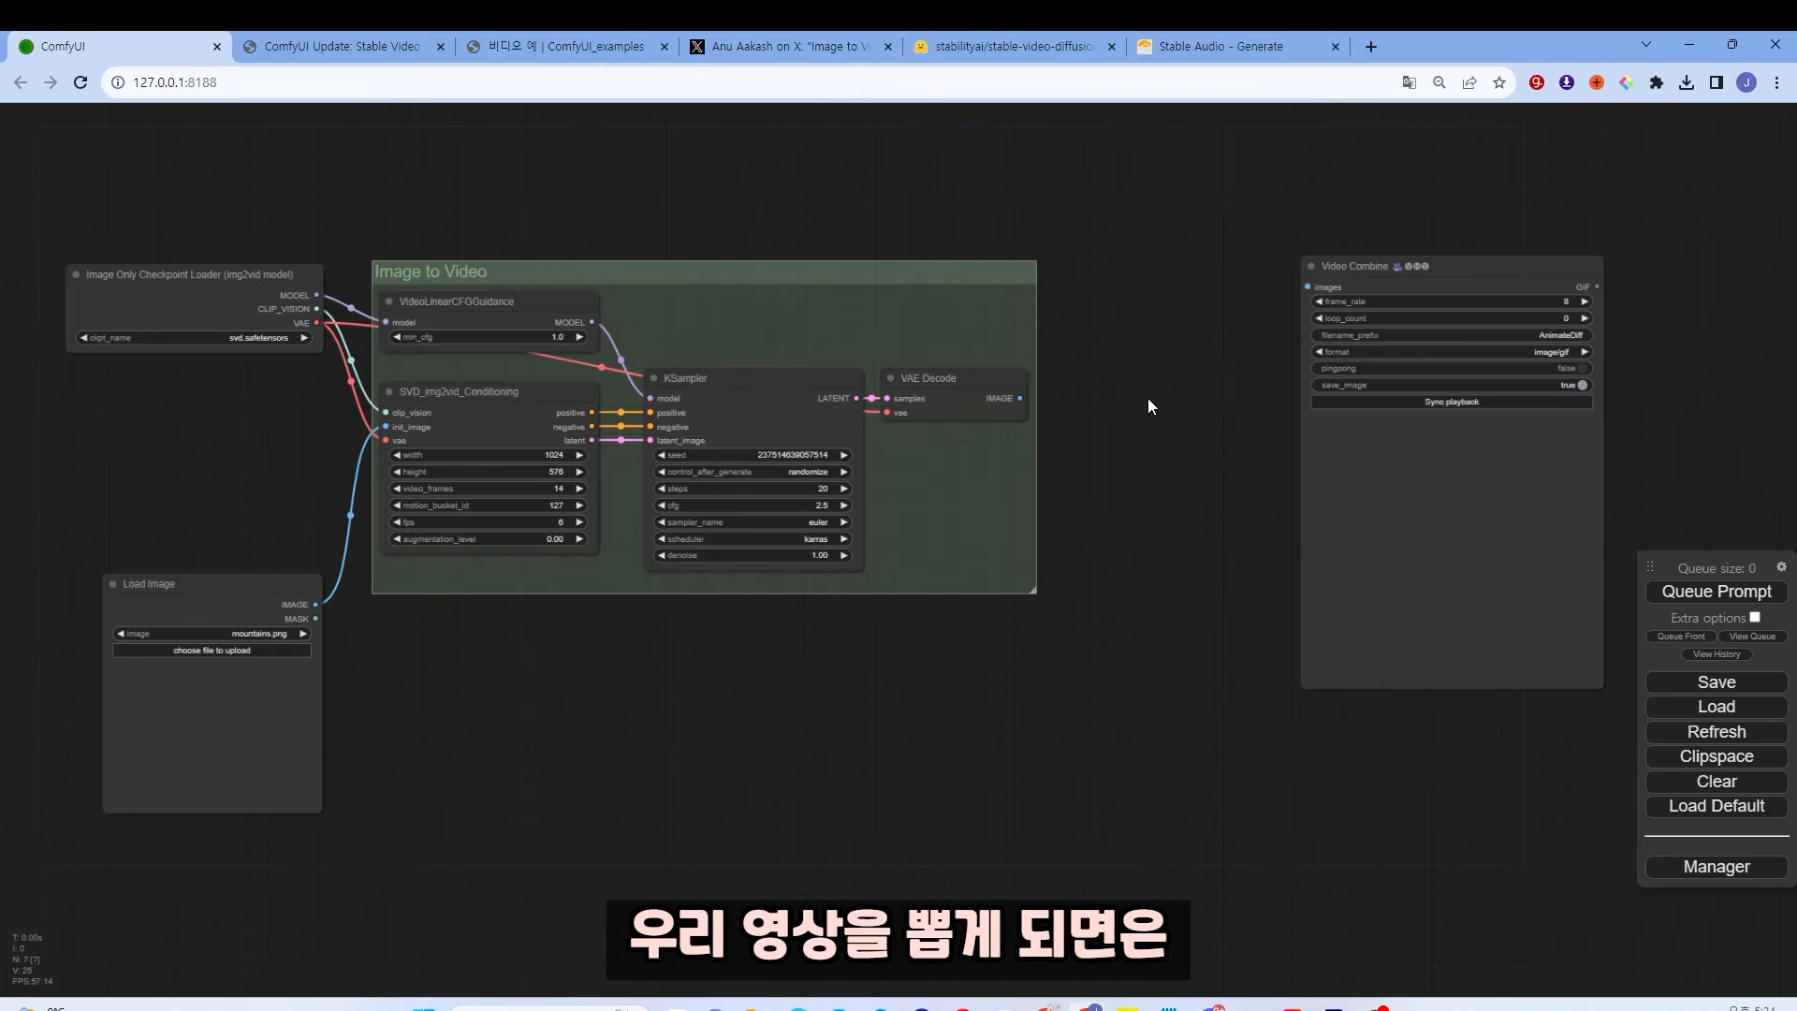
Step: Add a RIFE VFI node between VAE Decode and Video Combine, shifting Video Combine outward to make room
drag(1420, 266, 1476, 249)
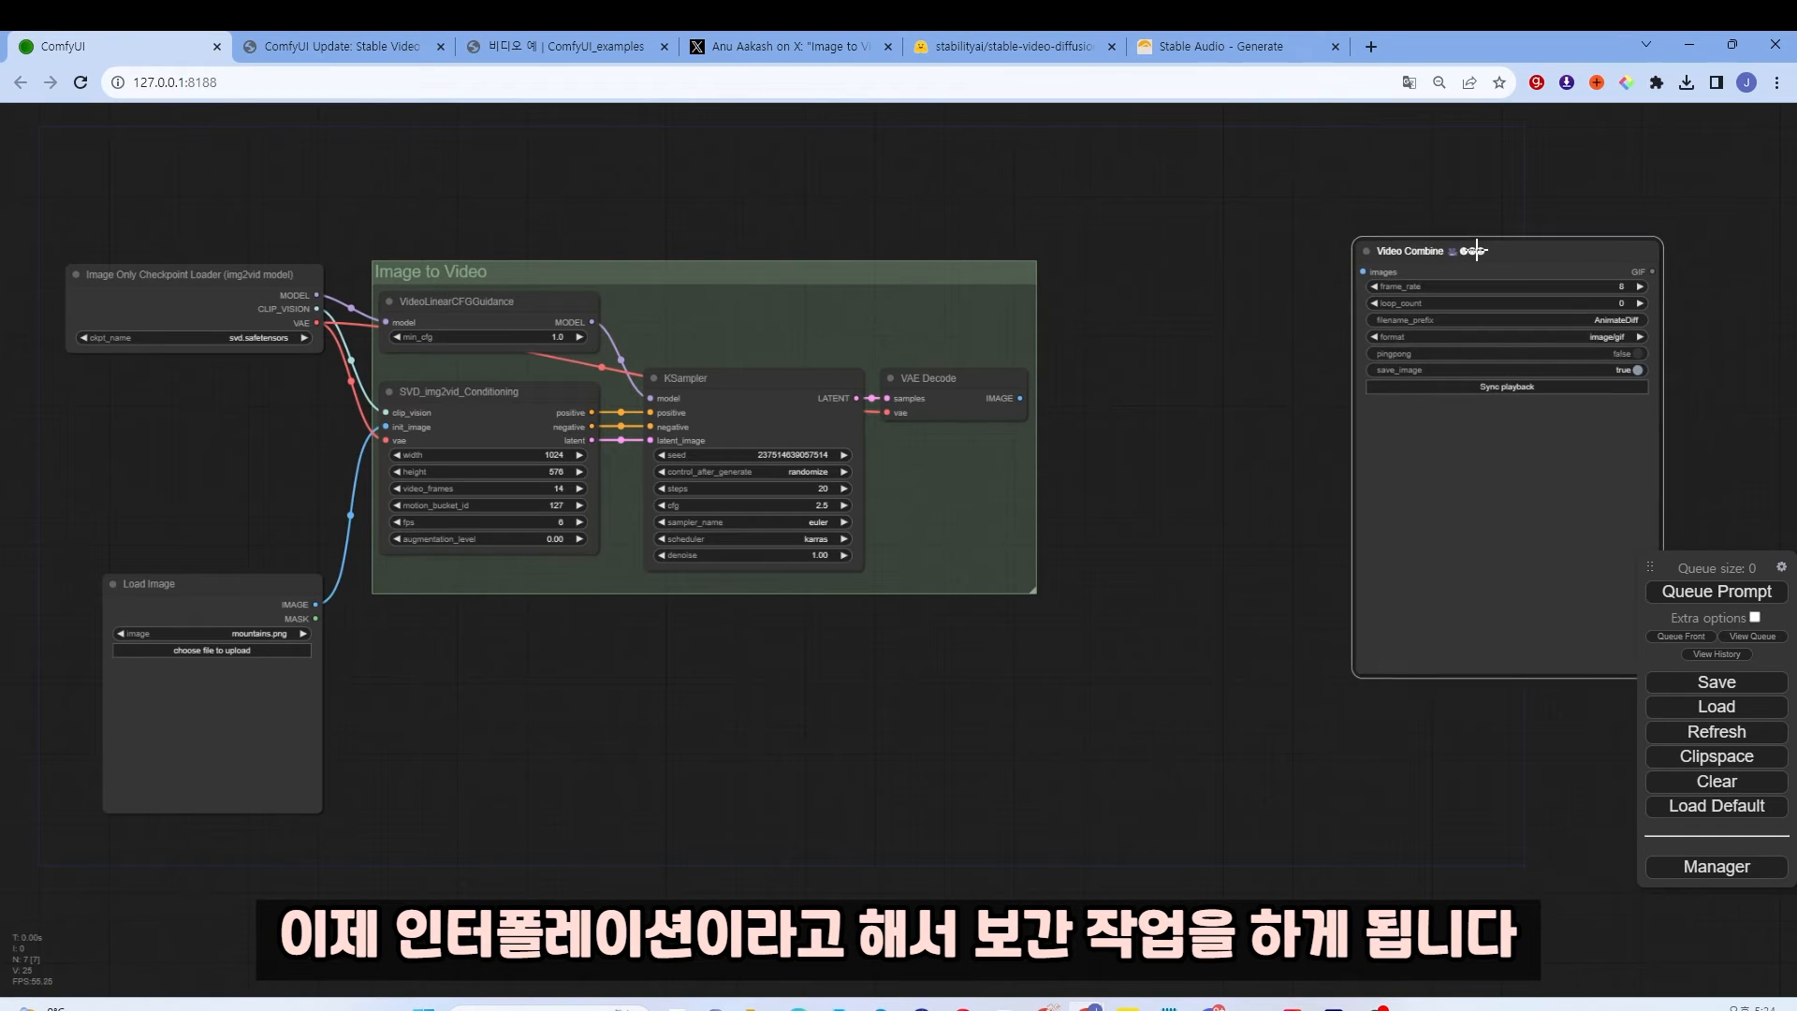
click(1139, 481)
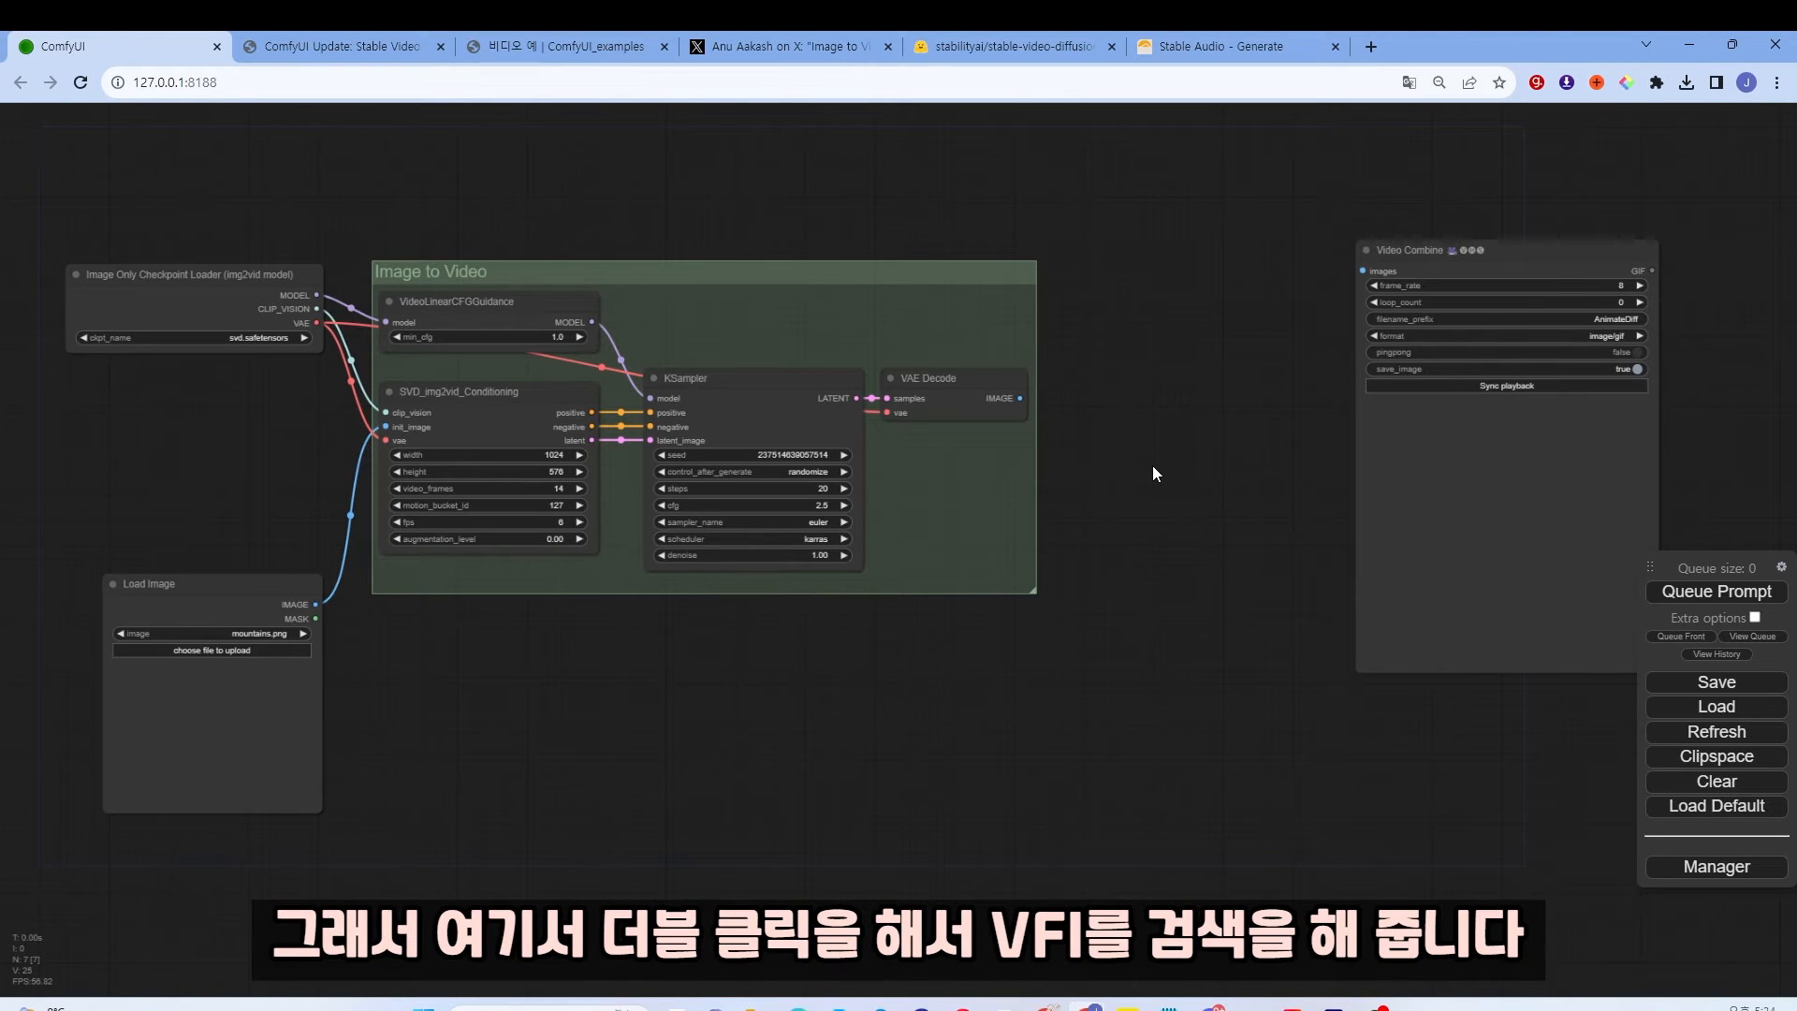
double_click(1135, 469)
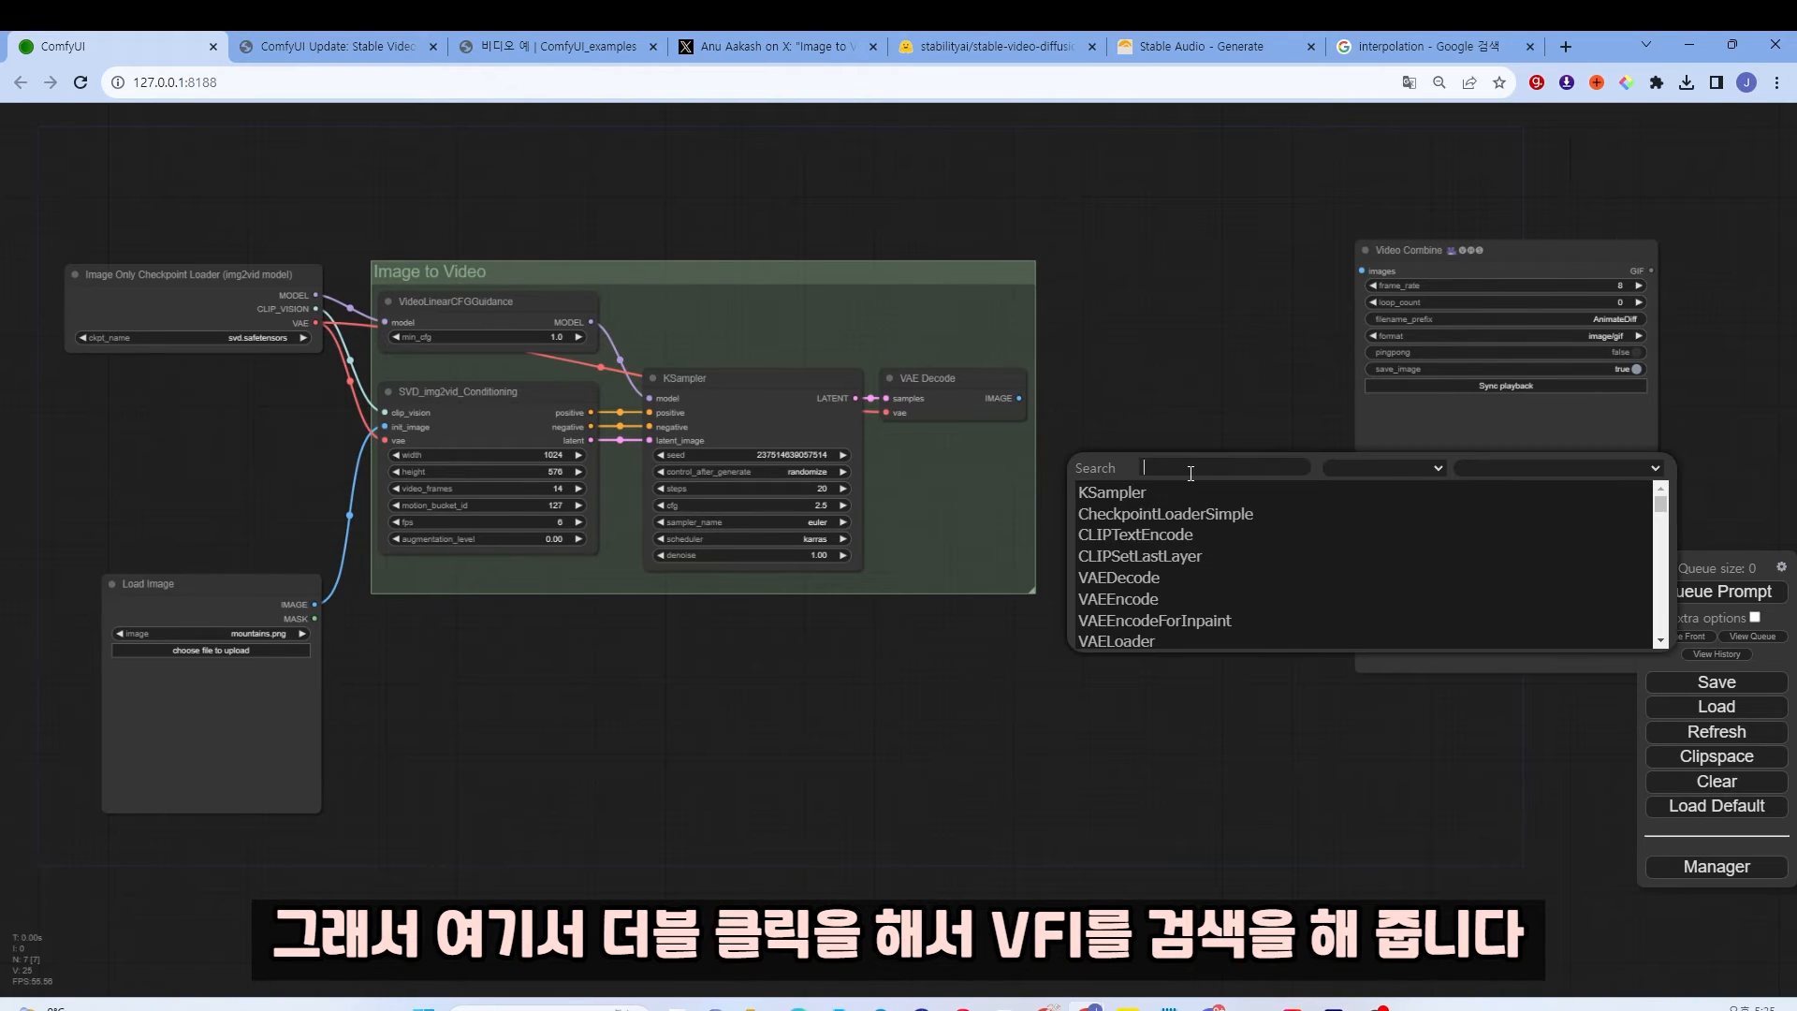
text(vfi)
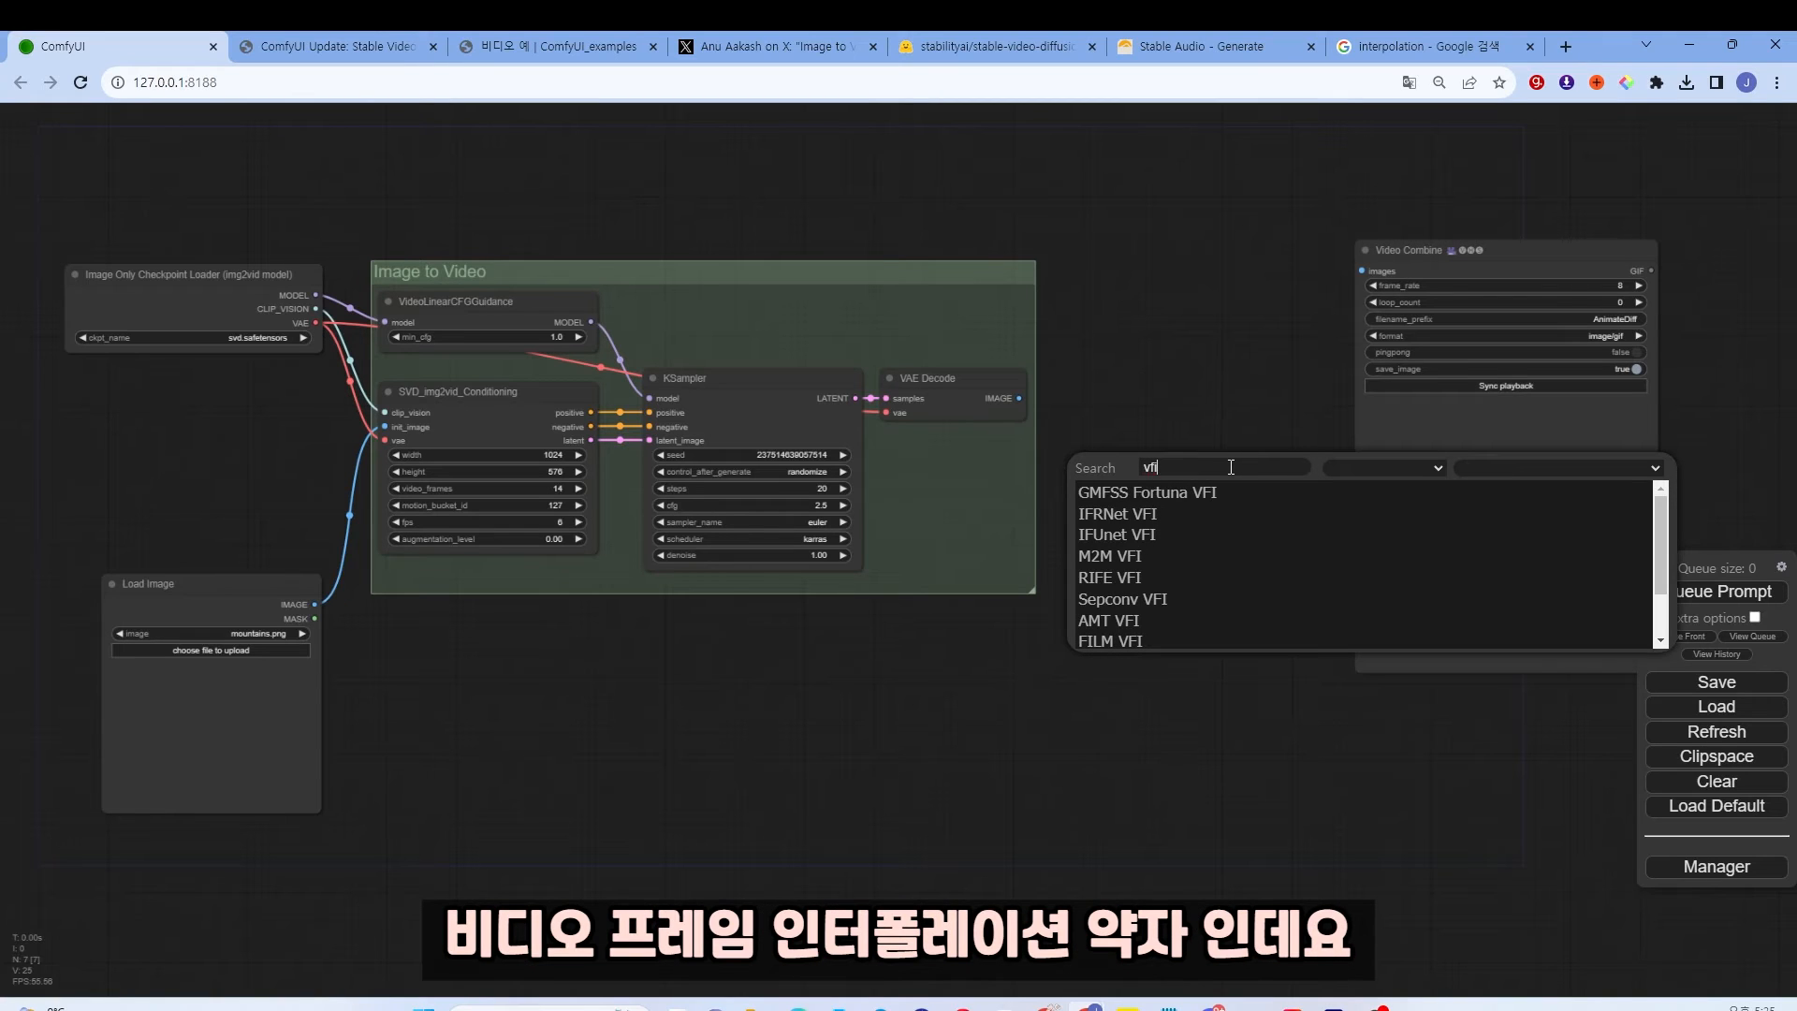
click(1112, 580)
drag(1244, 481, 1180, 397)
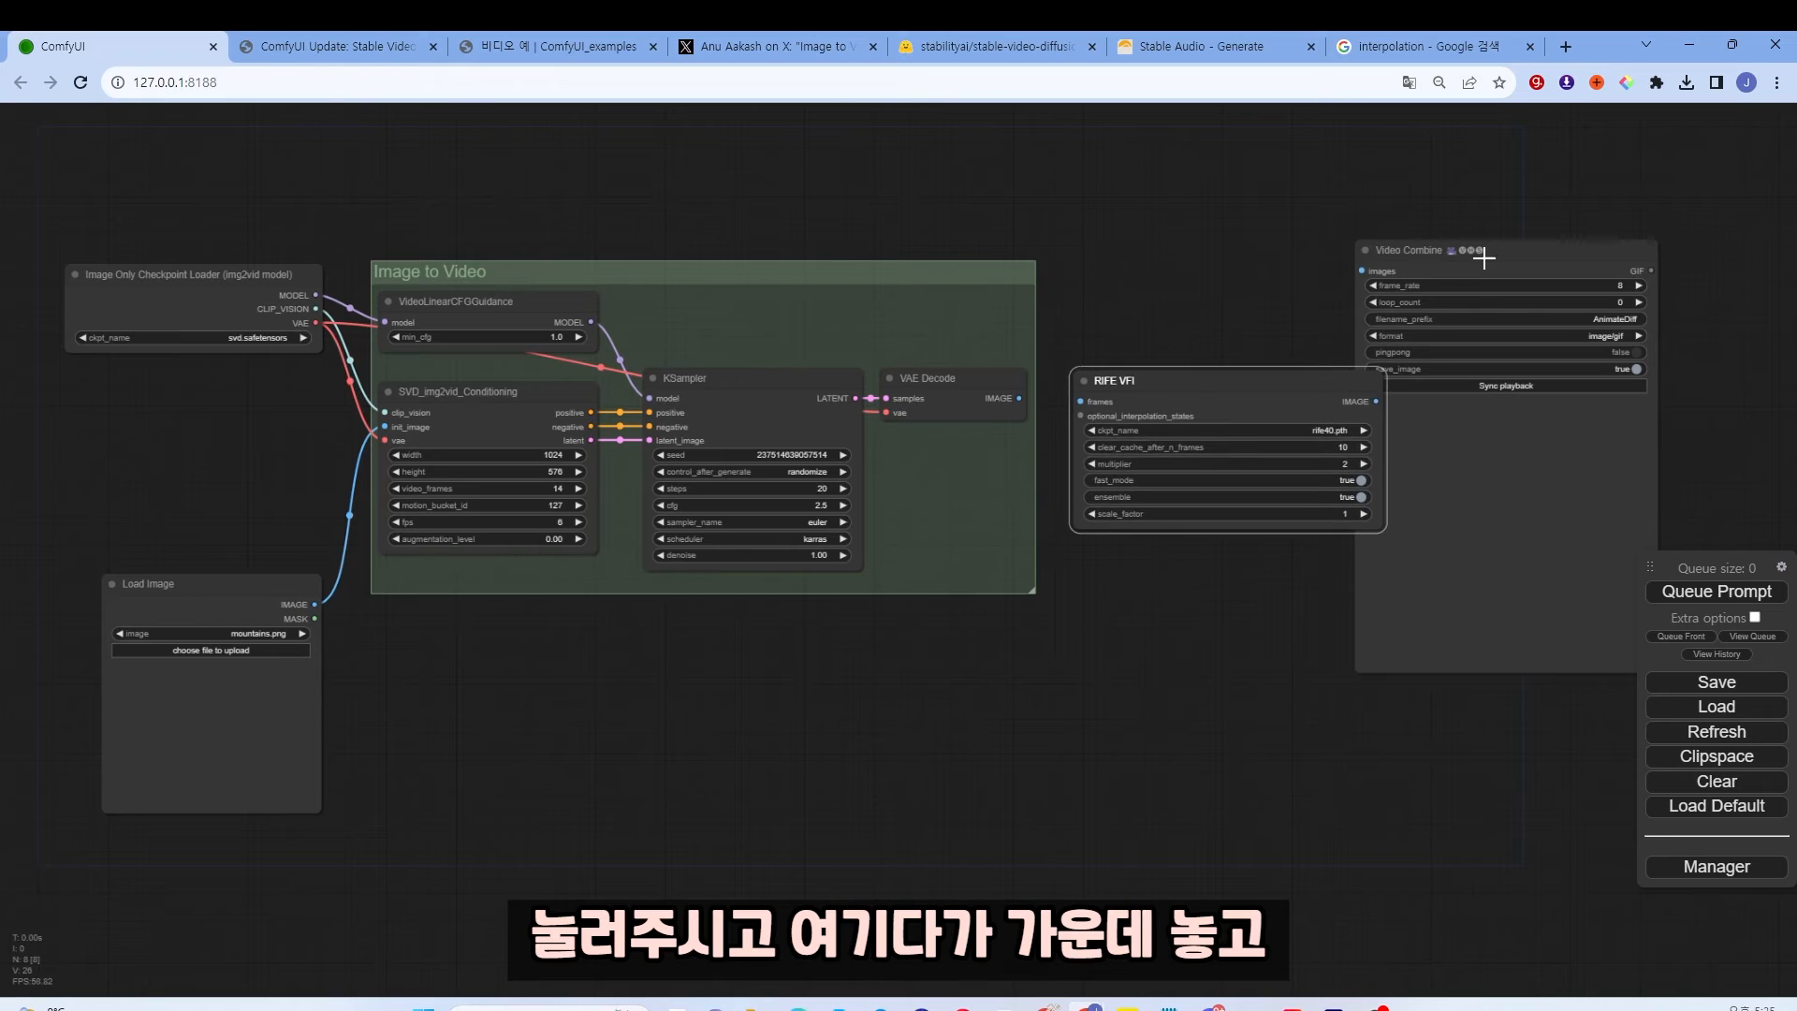
drag(1483, 259, 1539, 256)
drag(1239, 381, 1245, 320)
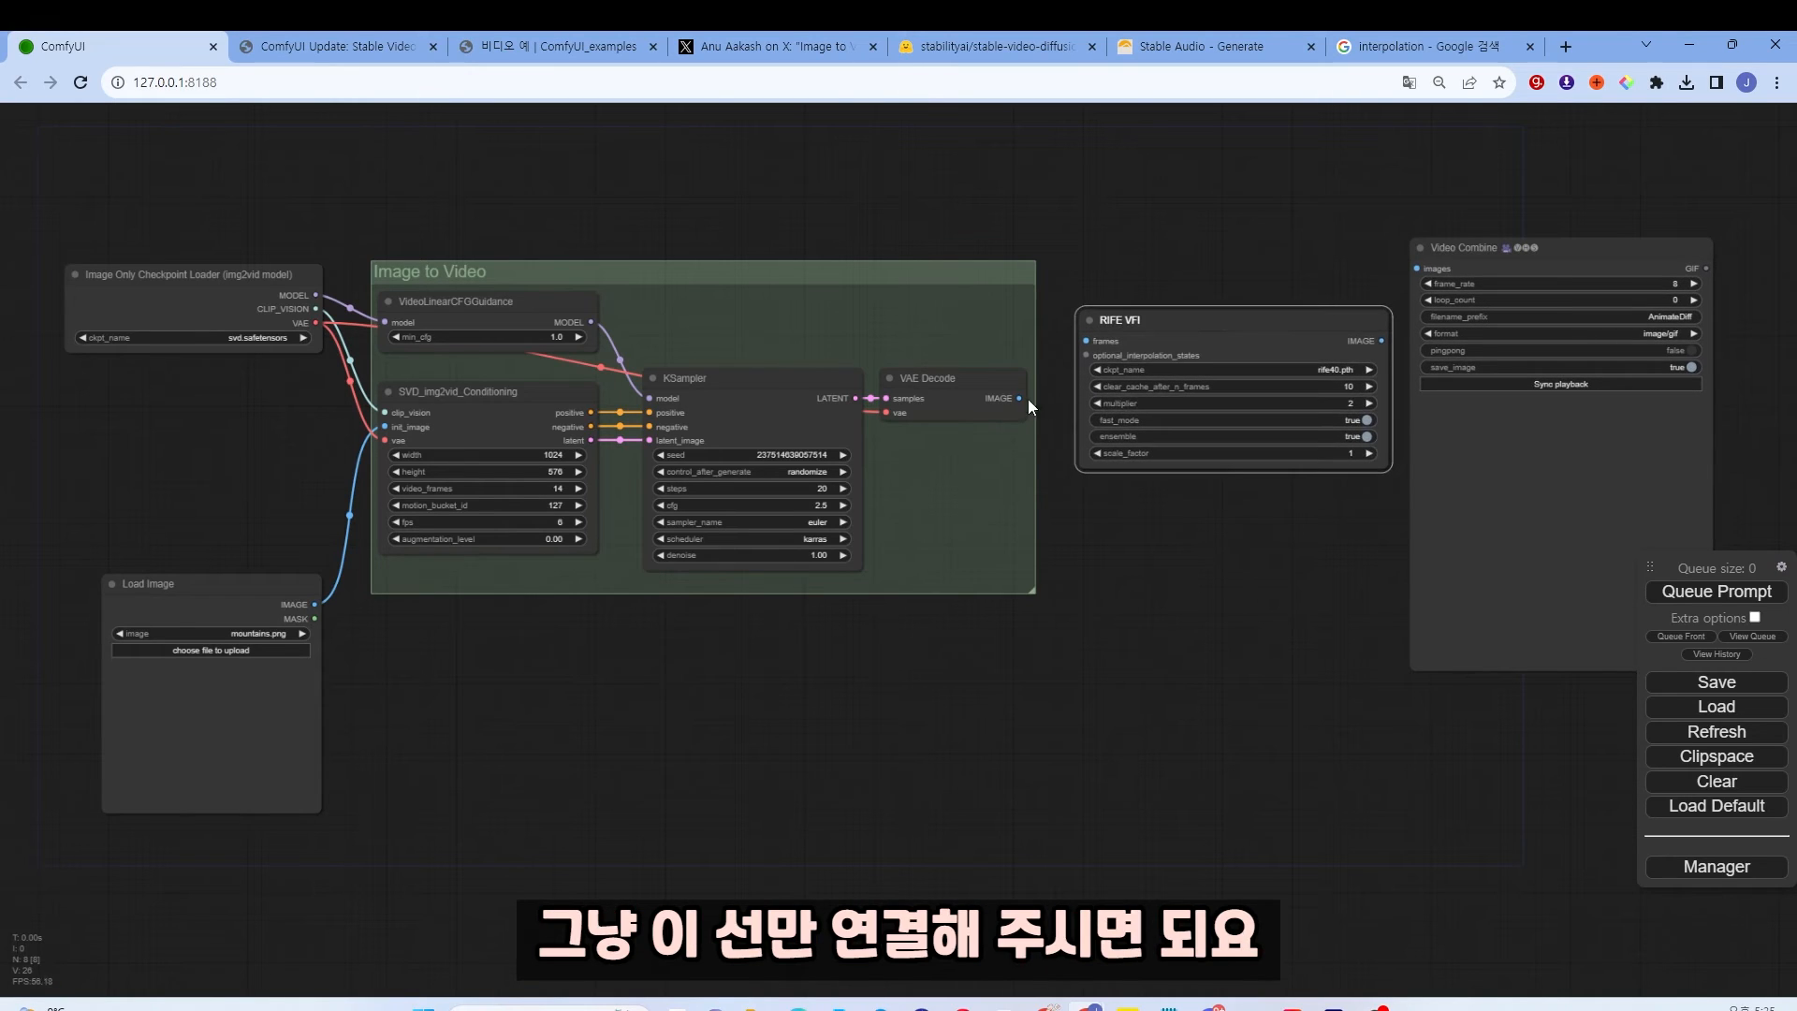
Step: Connect VAE Decode's IMAGE output to RIFE VFI's frames input, and RIFE VFI's IMAGE output to Video Combine's images input
drag(1028, 398, 1025, 388)
drag(1084, 334, 1085, 341)
drag(1382, 341, 1417, 268)
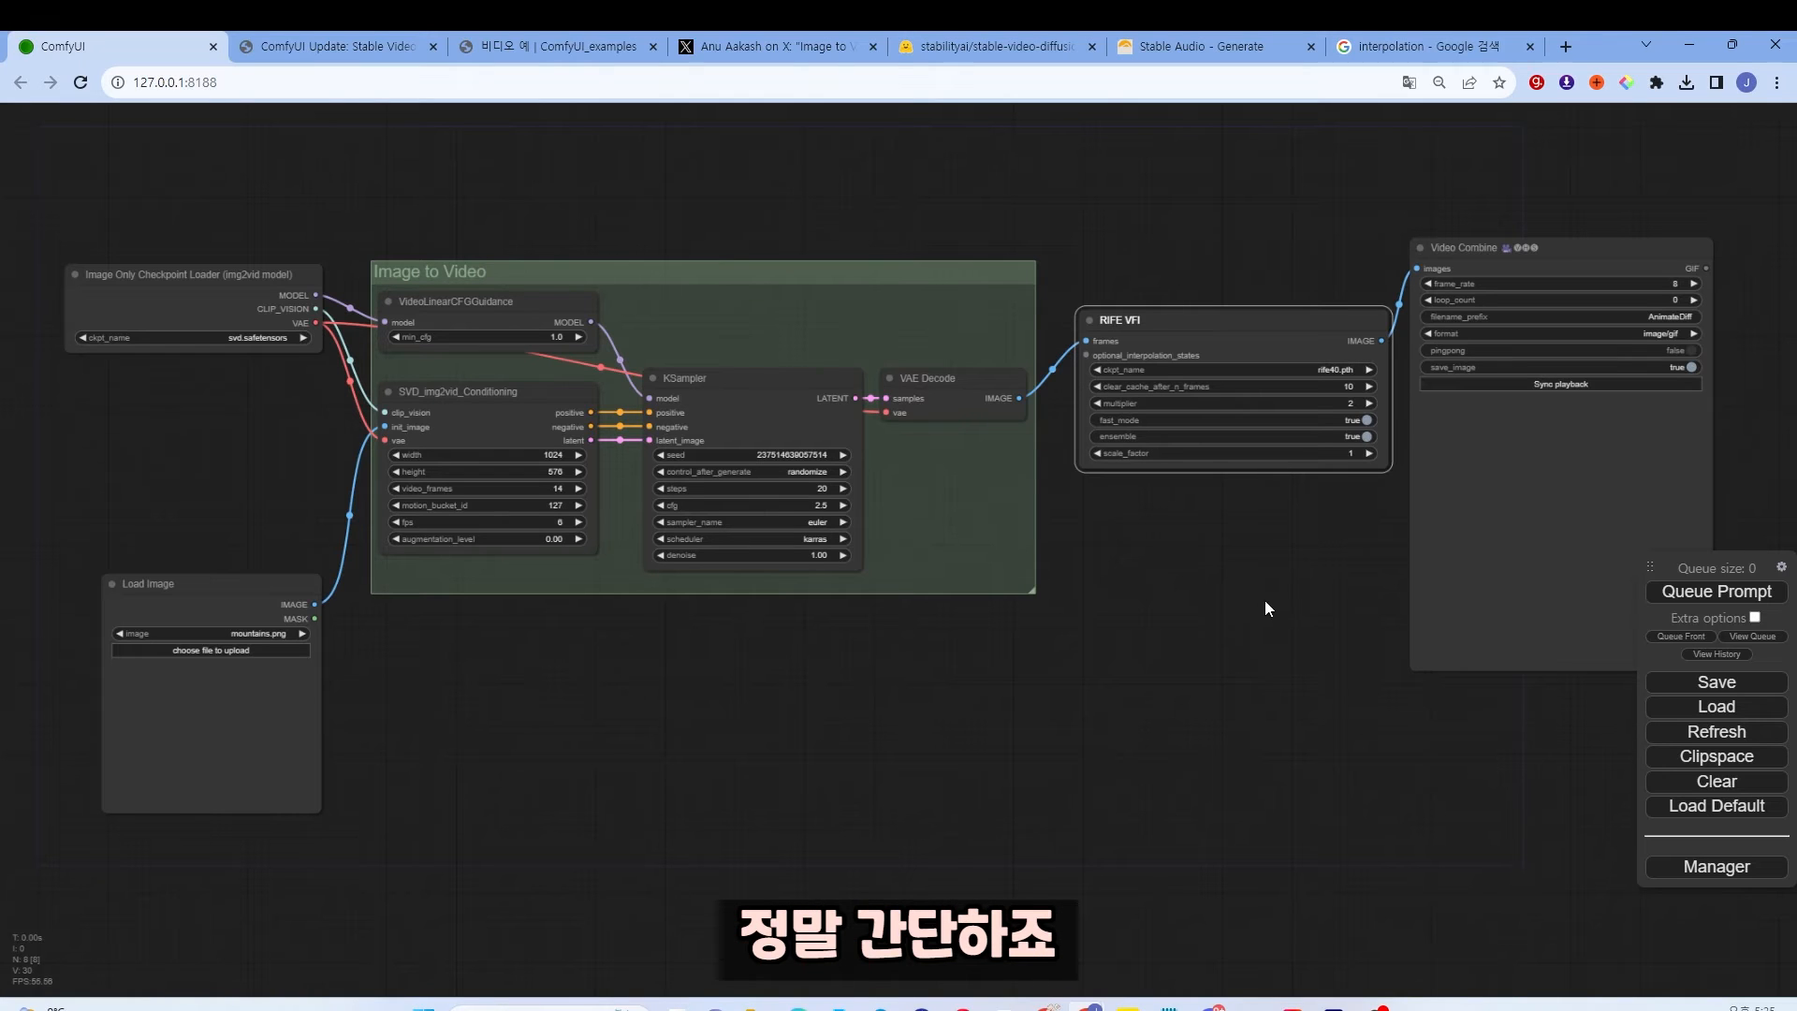
Step: Move the Video Combine and RIFE VFI nodes higher on the canvas, above the level of VAE Decode
click(1572, 251)
drag(1573, 251, 1563, 178)
drag(1255, 321, 1246, 201)
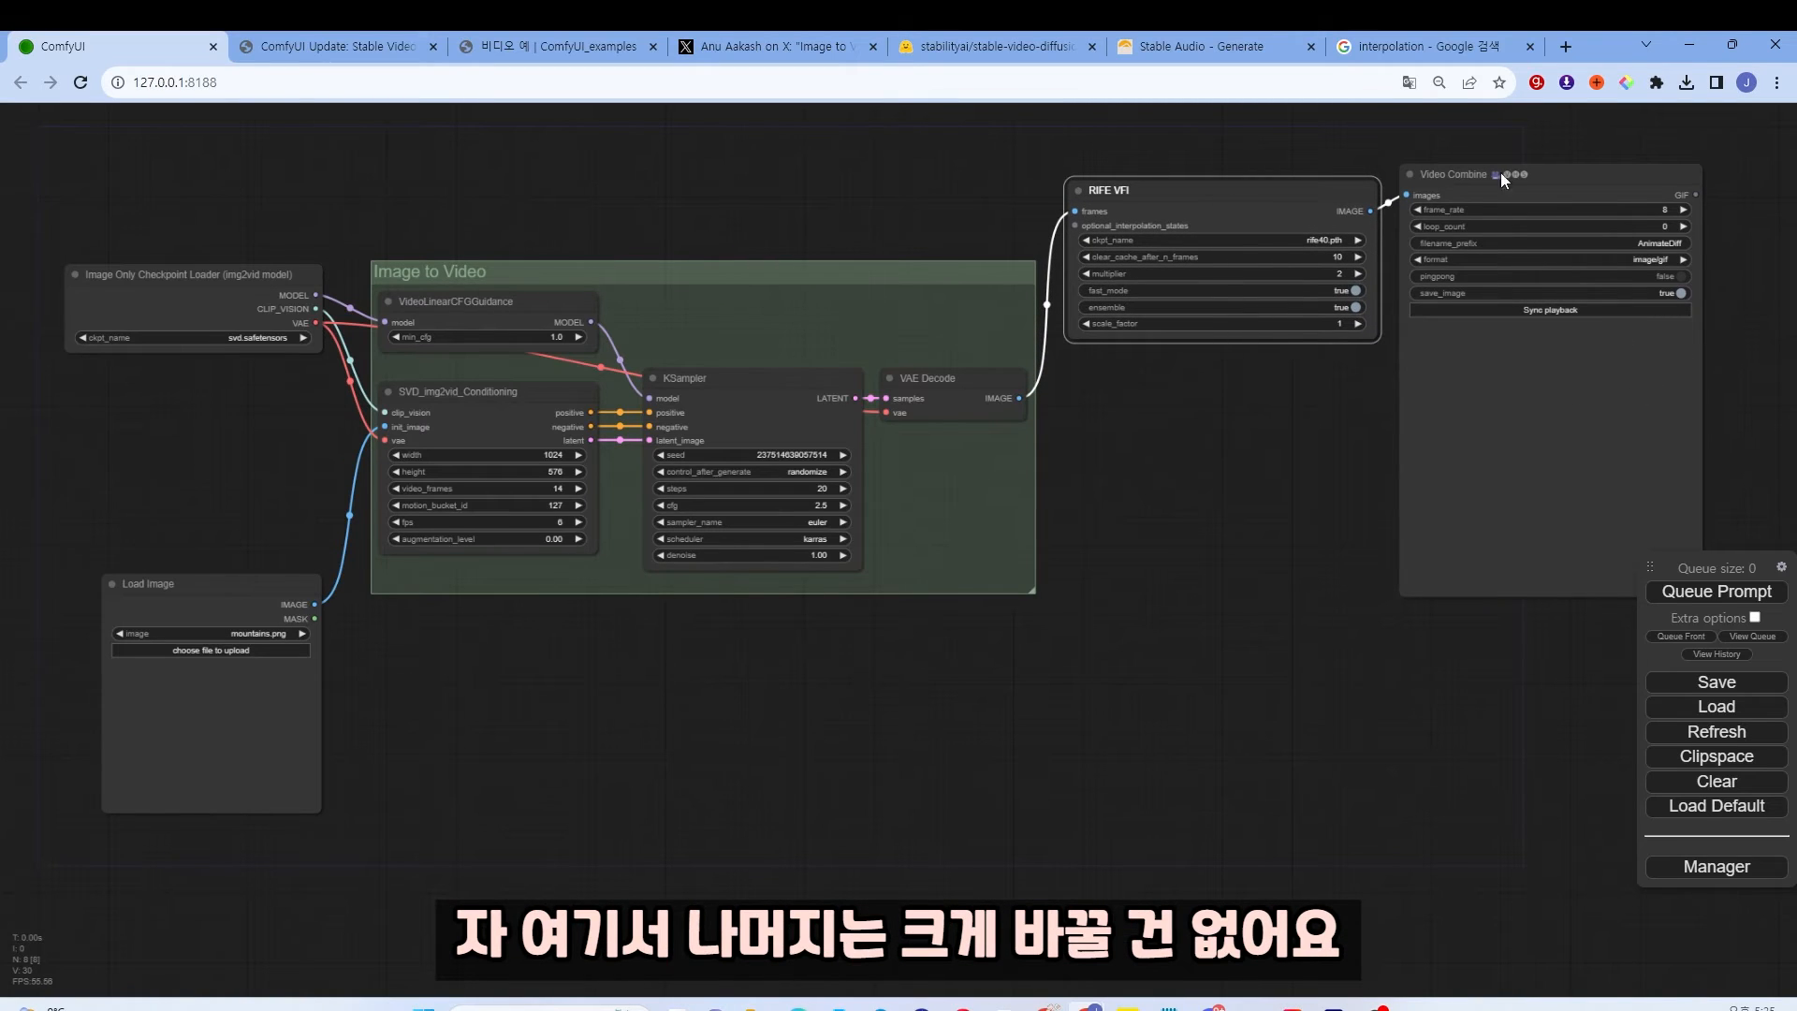
Step: Set the RIFE VFI ckpt_name to sudo_rife4_269.662_testV1_scale1.pth and the Video Combine format to video/h264-mp4
scroll(1623, 257, up, 4)
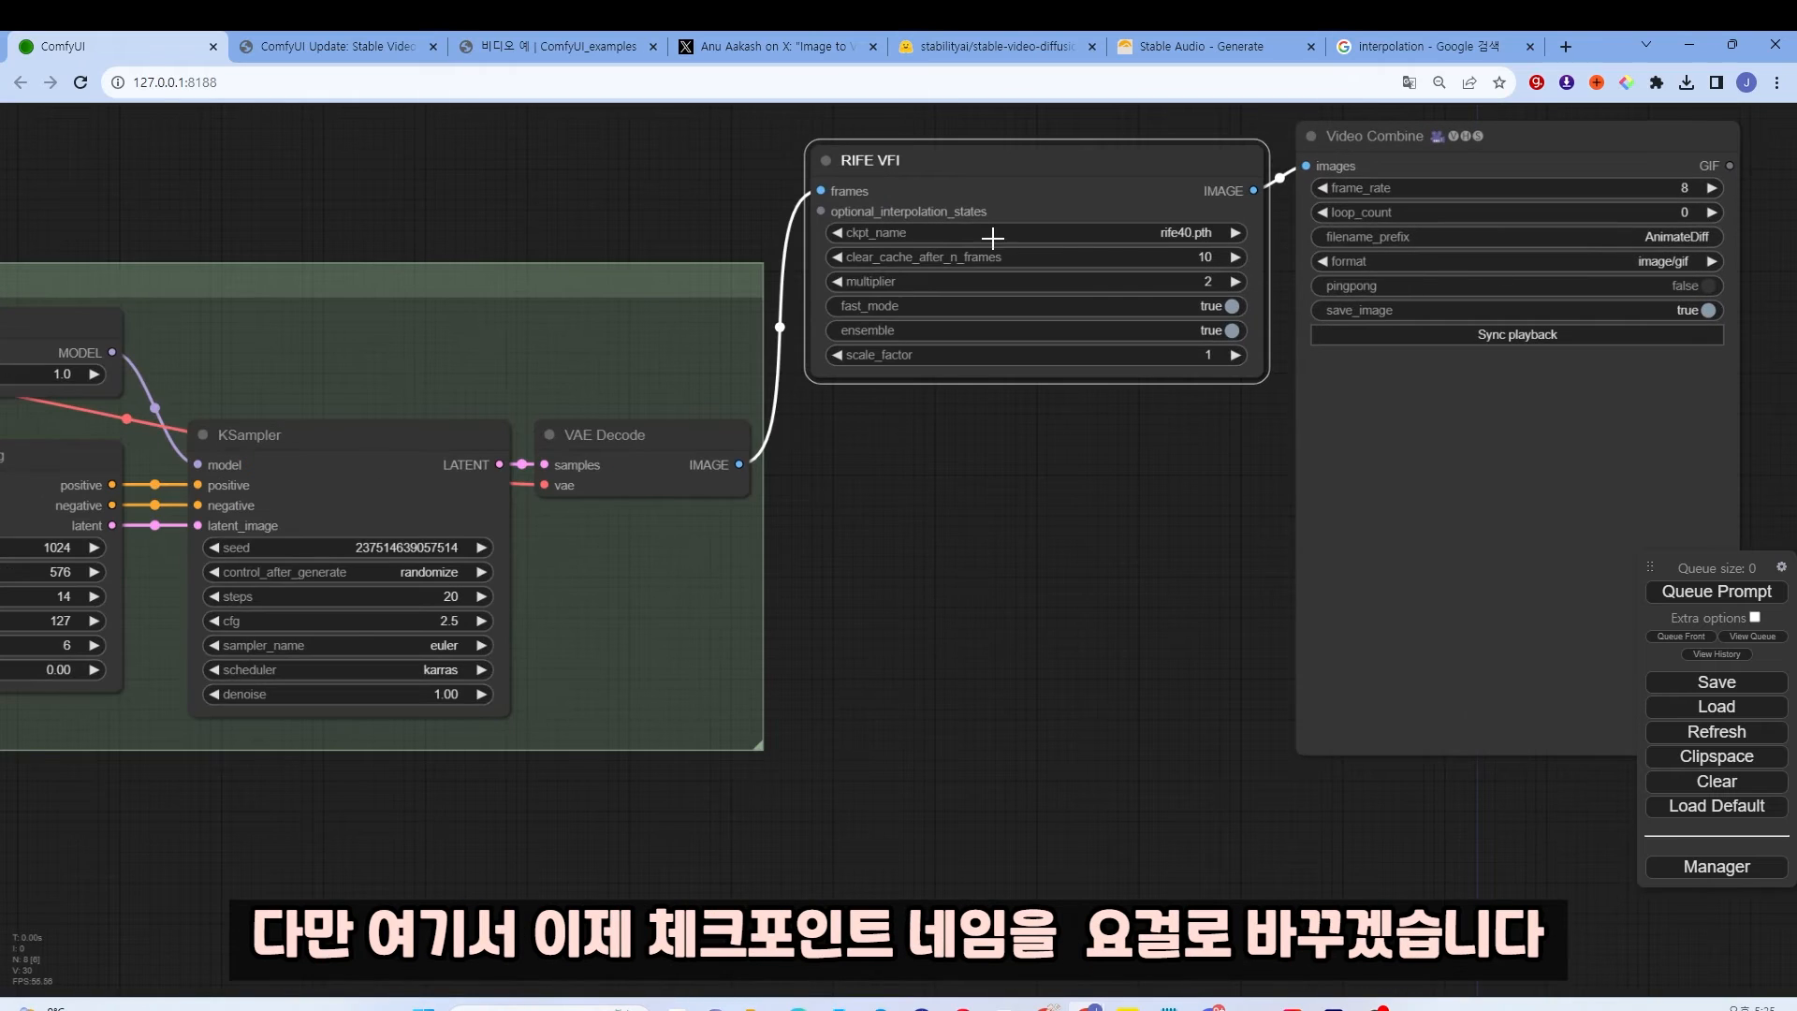
click(1166, 234)
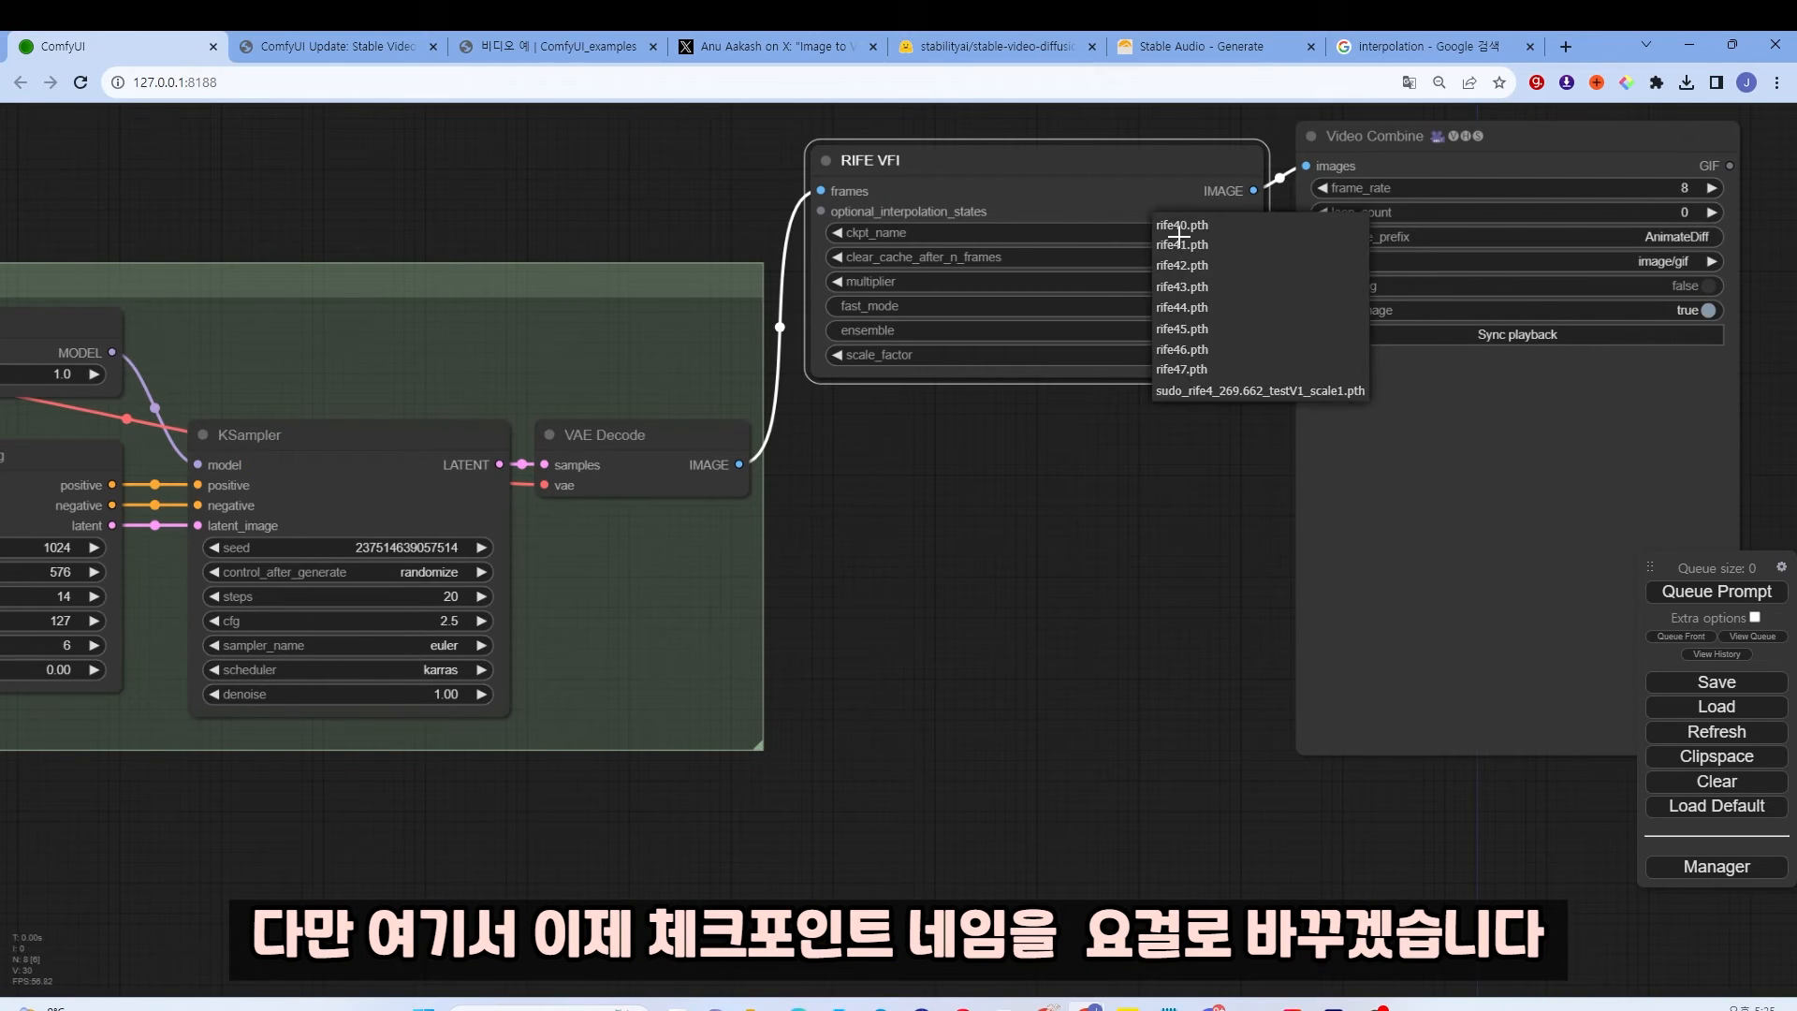
click(1234, 393)
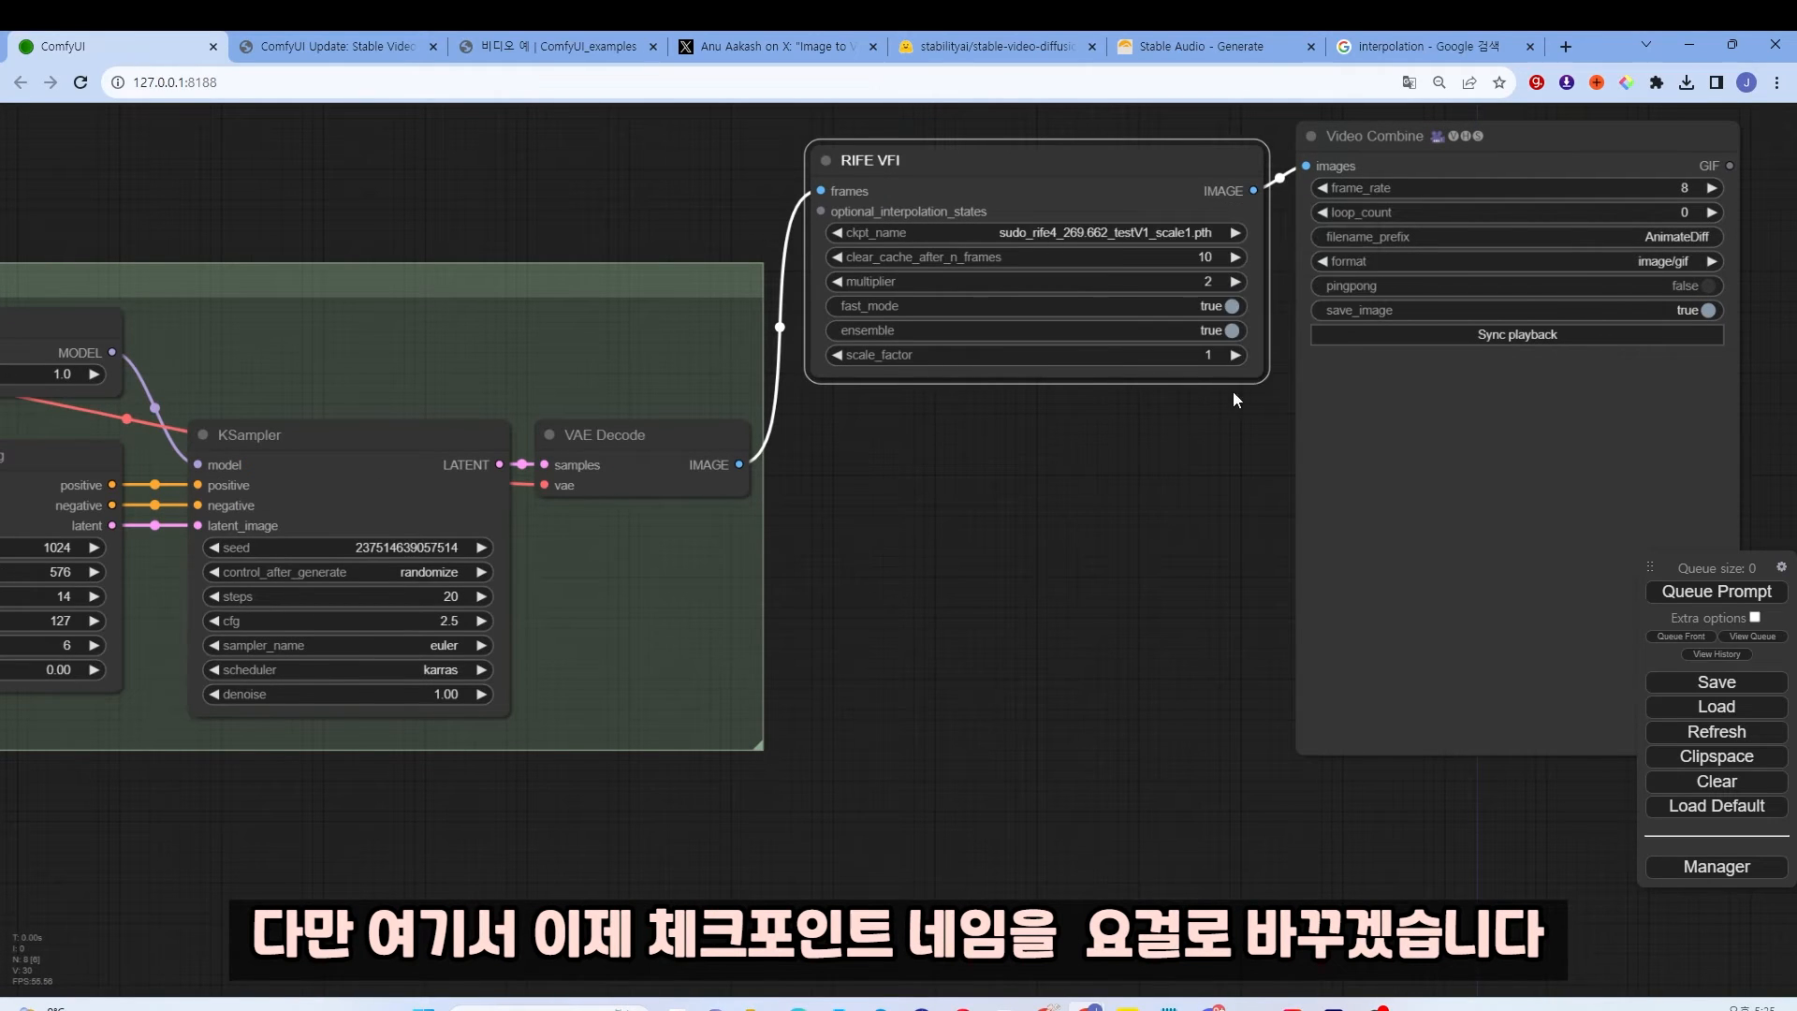
click(1682, 263)
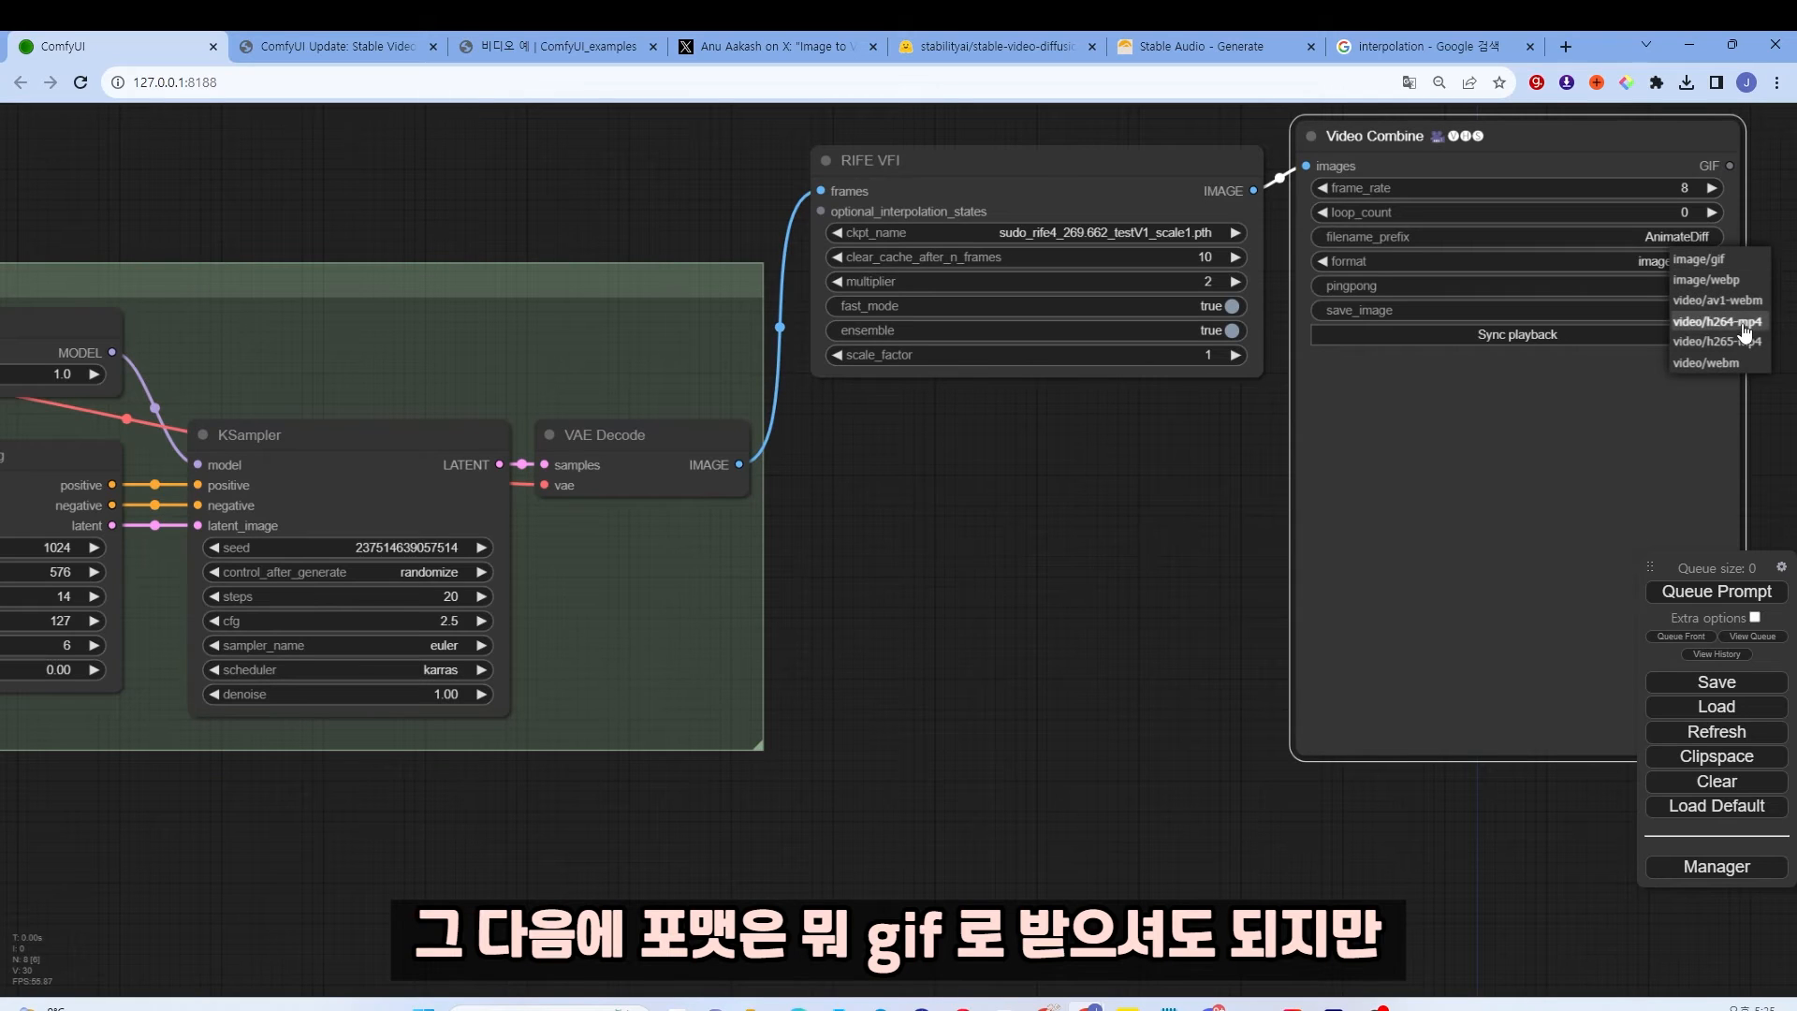
click(1722, 322)
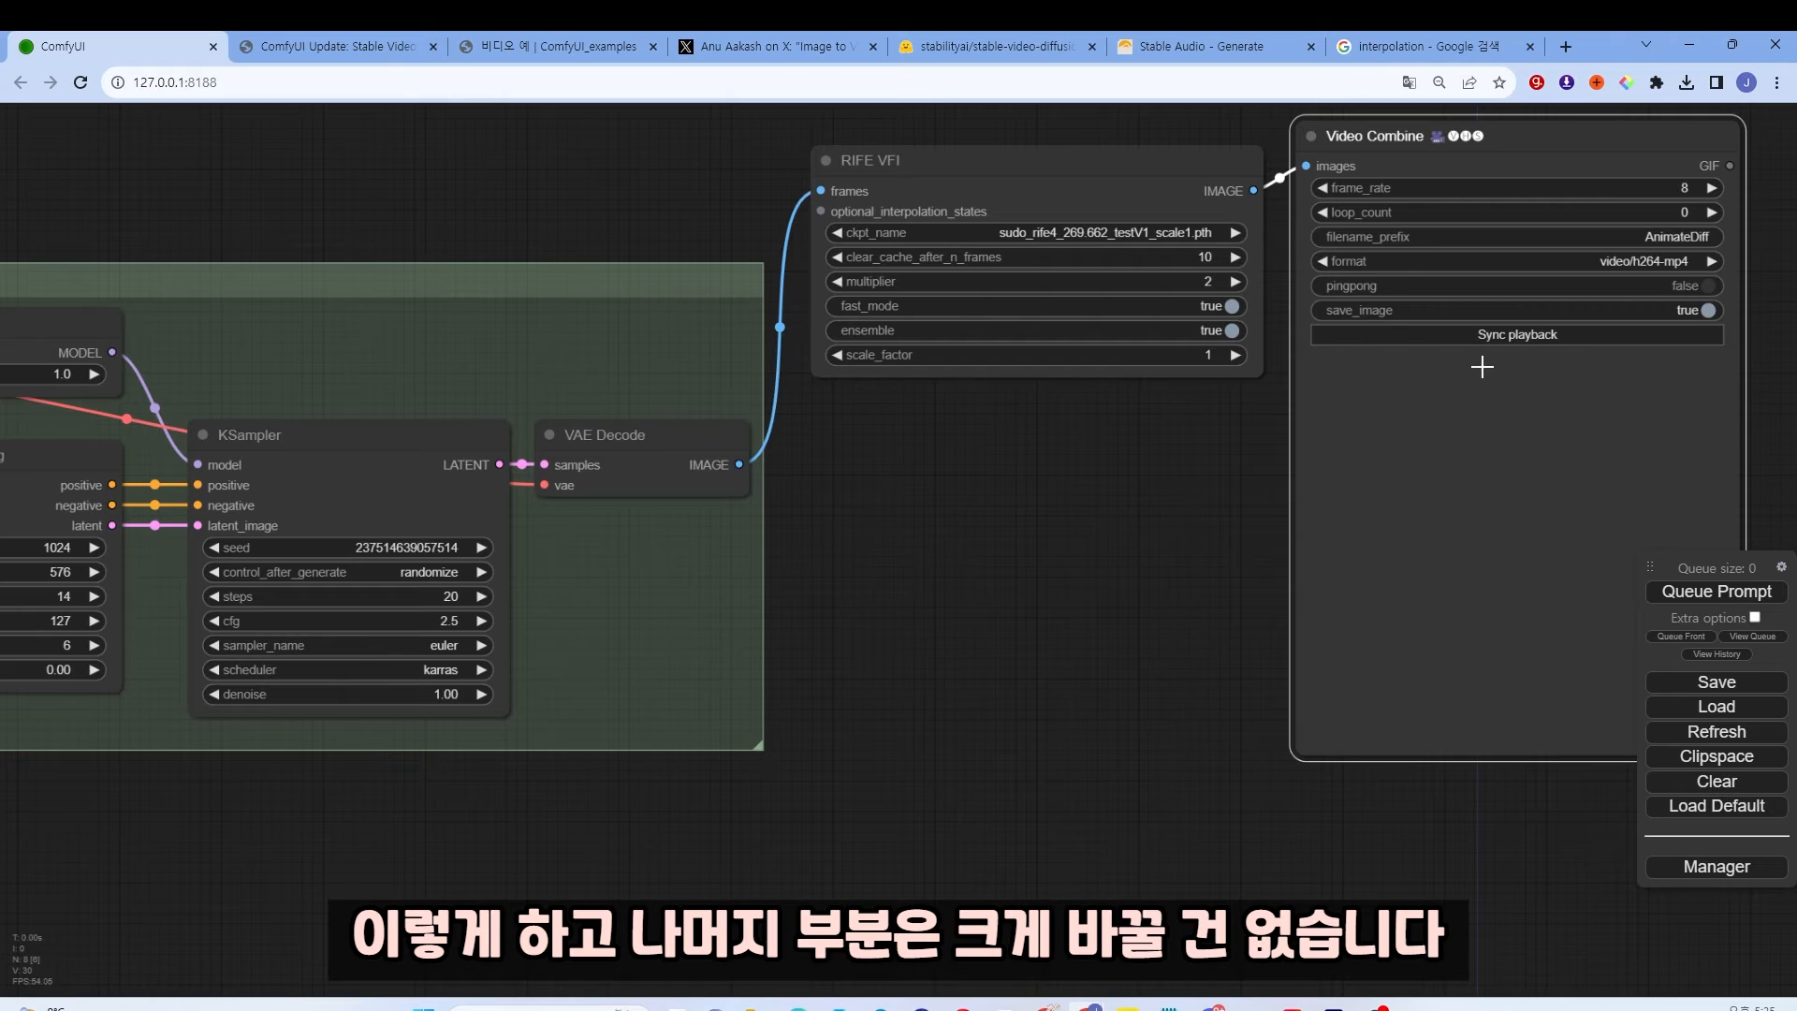
Step: Load resized_image_2.png as the source picture in the Load Image node
scroll(1173, 449, down, 5)
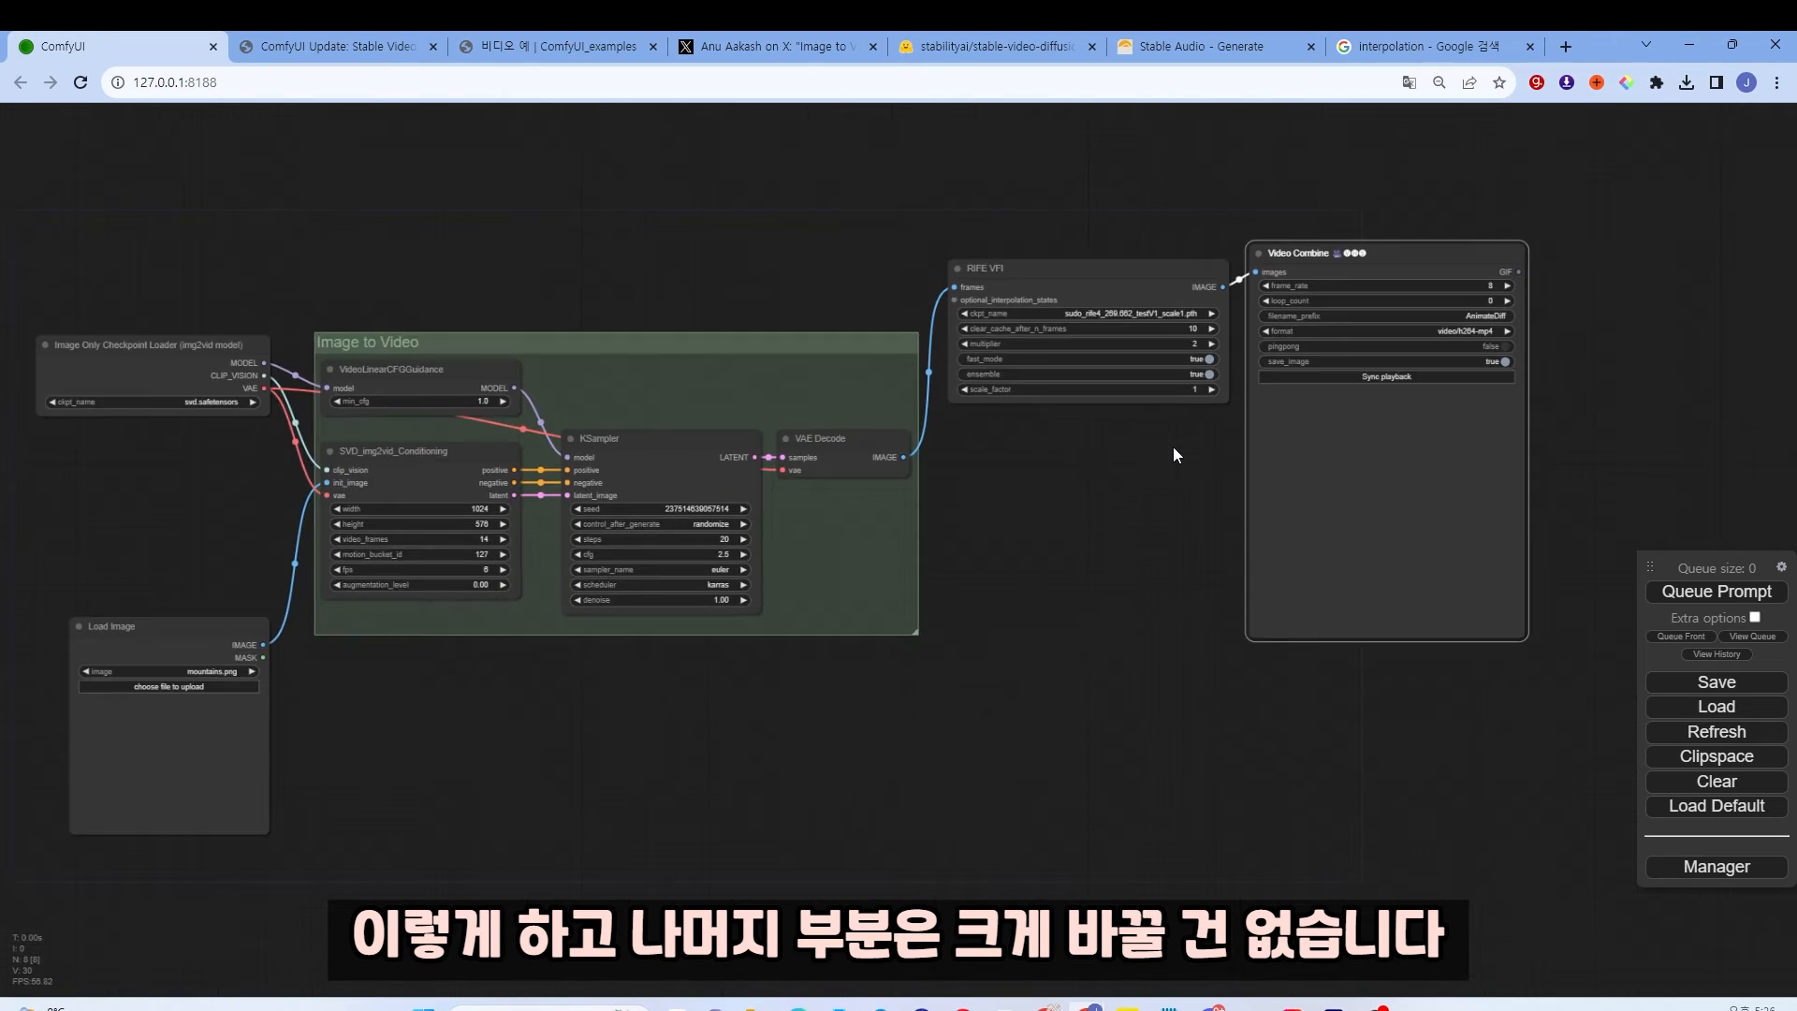
scroll(1043, 508, up, 2)
drag(1022, 511, 1189, 459)
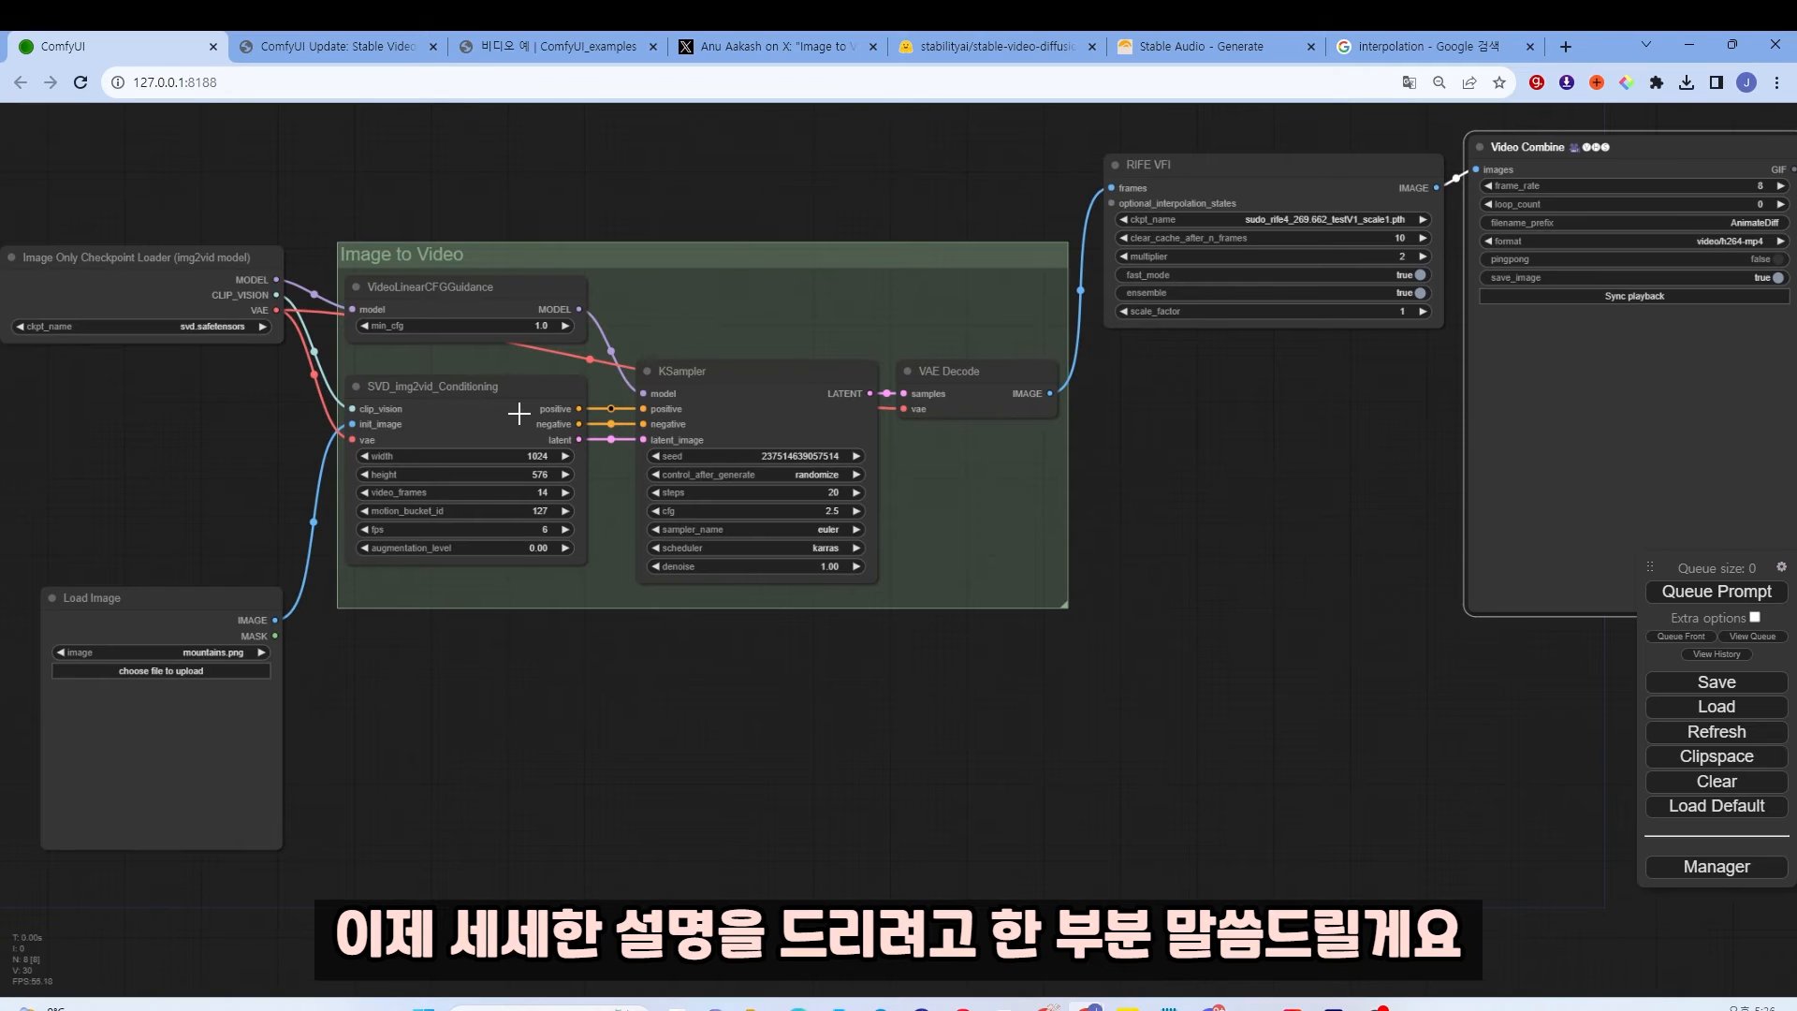
click(179, 670)
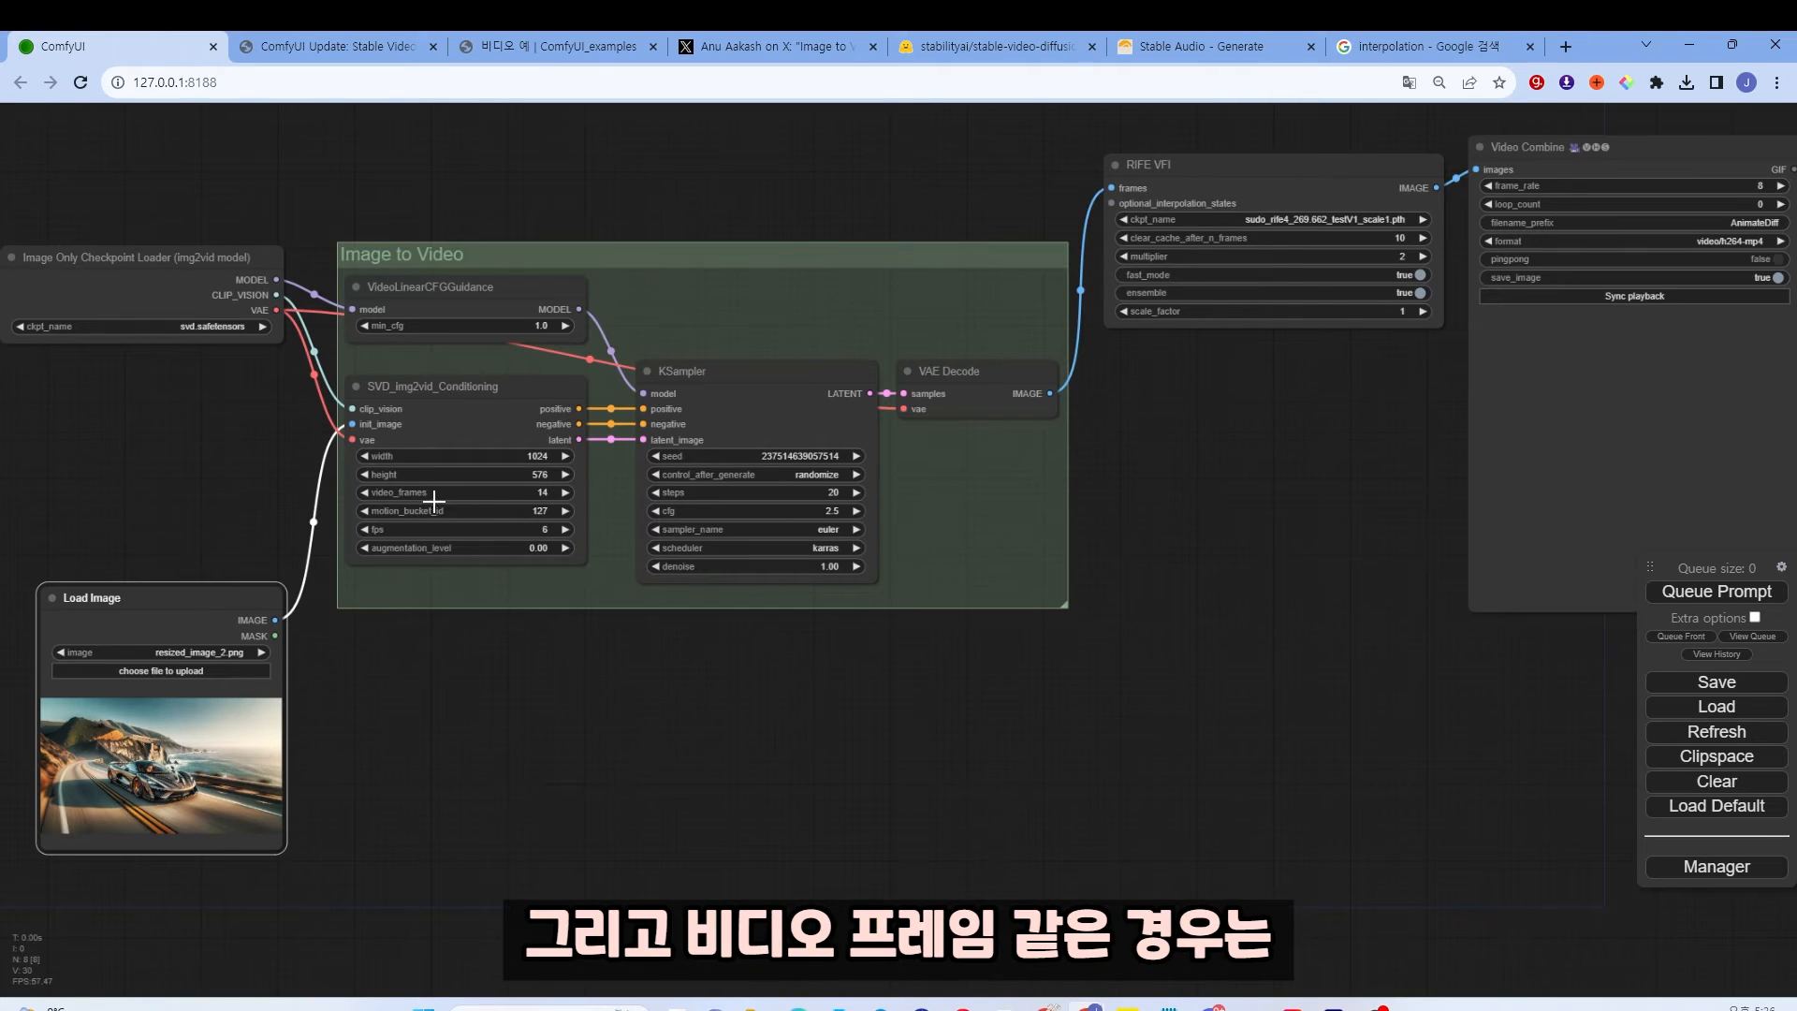
Step: Set the Image Only Checkpoint Loader's model to svd_xt.safetensors
scroll(114, 310, up, 7)
click(141, 326)
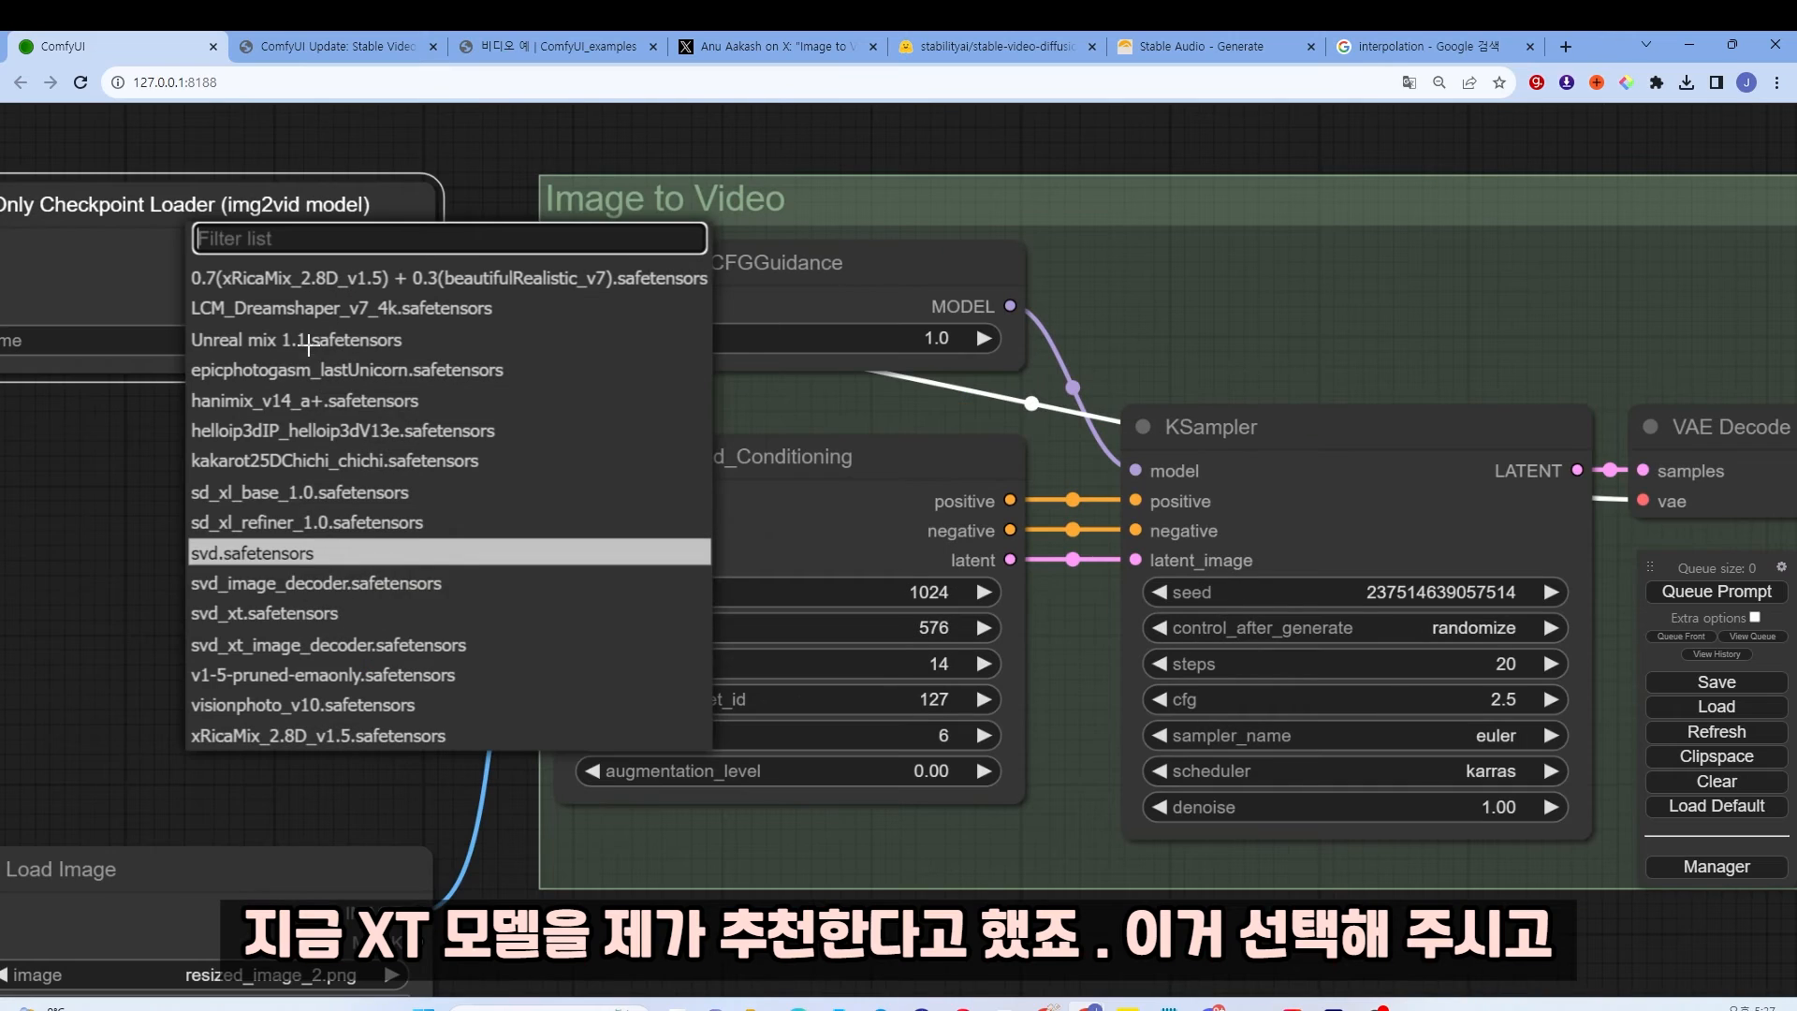
click(302, 615)
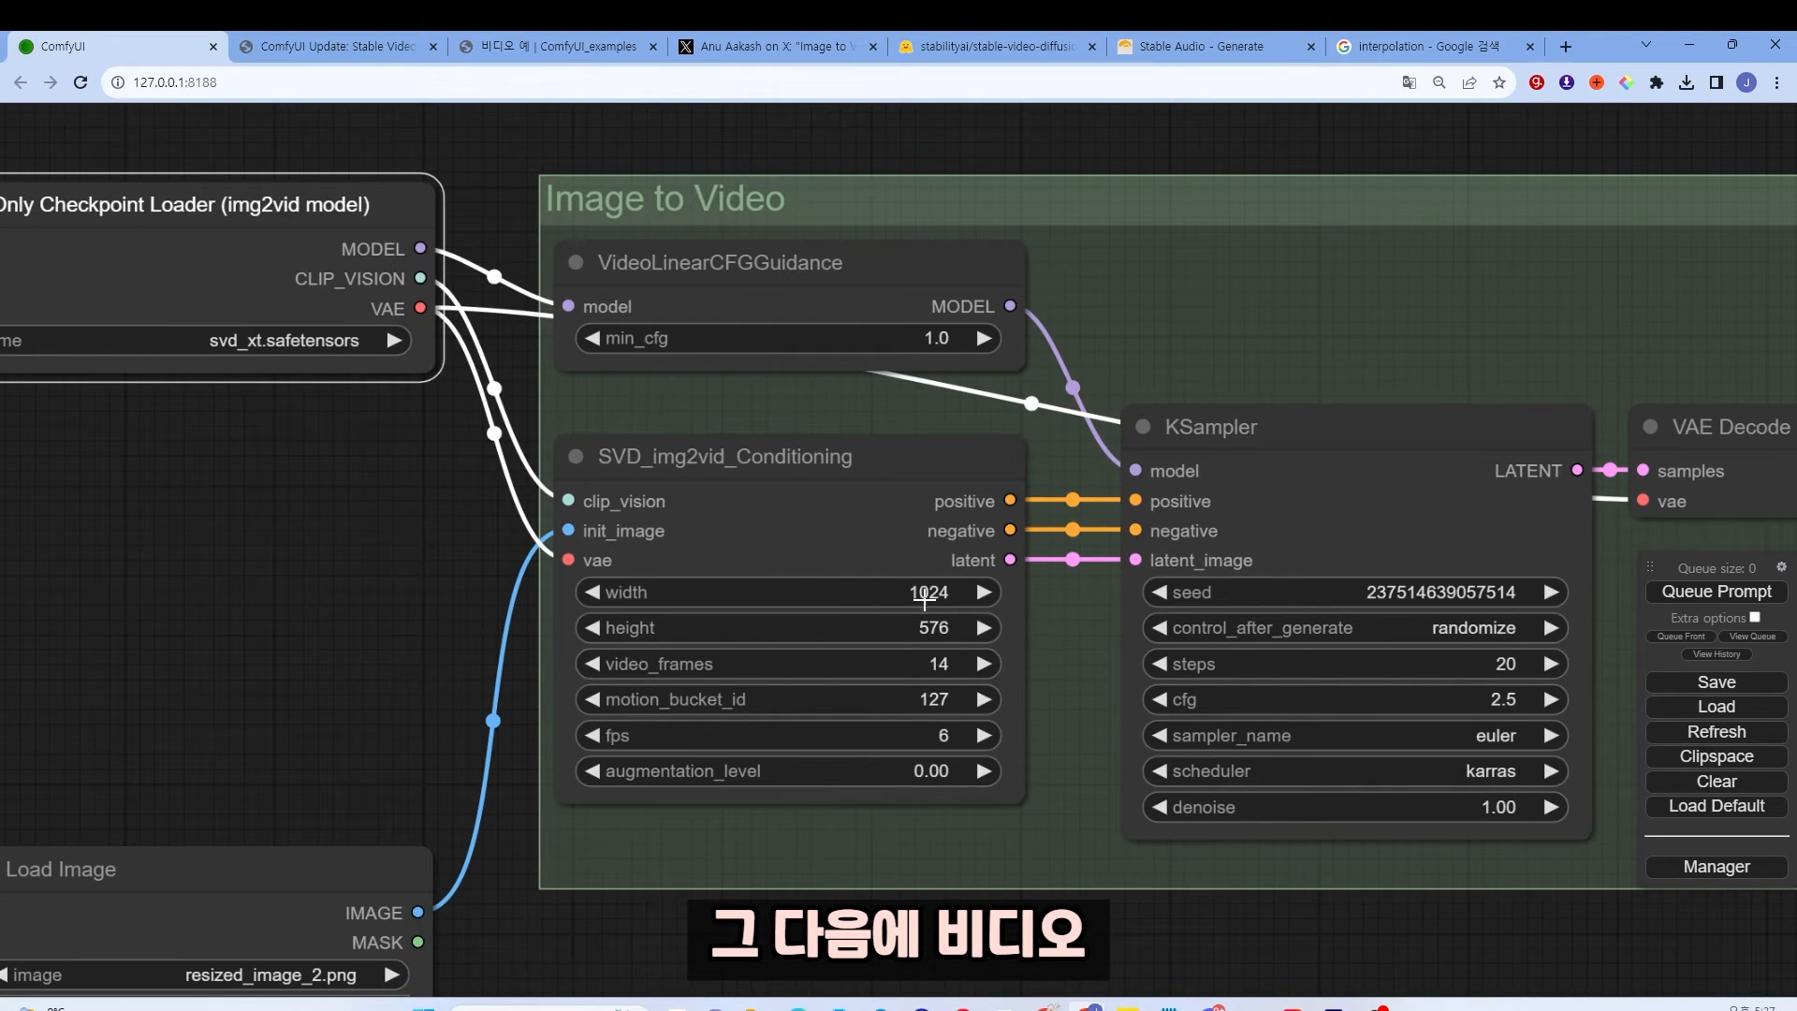
Step: Set video_frames to 25 in the SVD_img2vid_Conditioning node
click(843, 663)
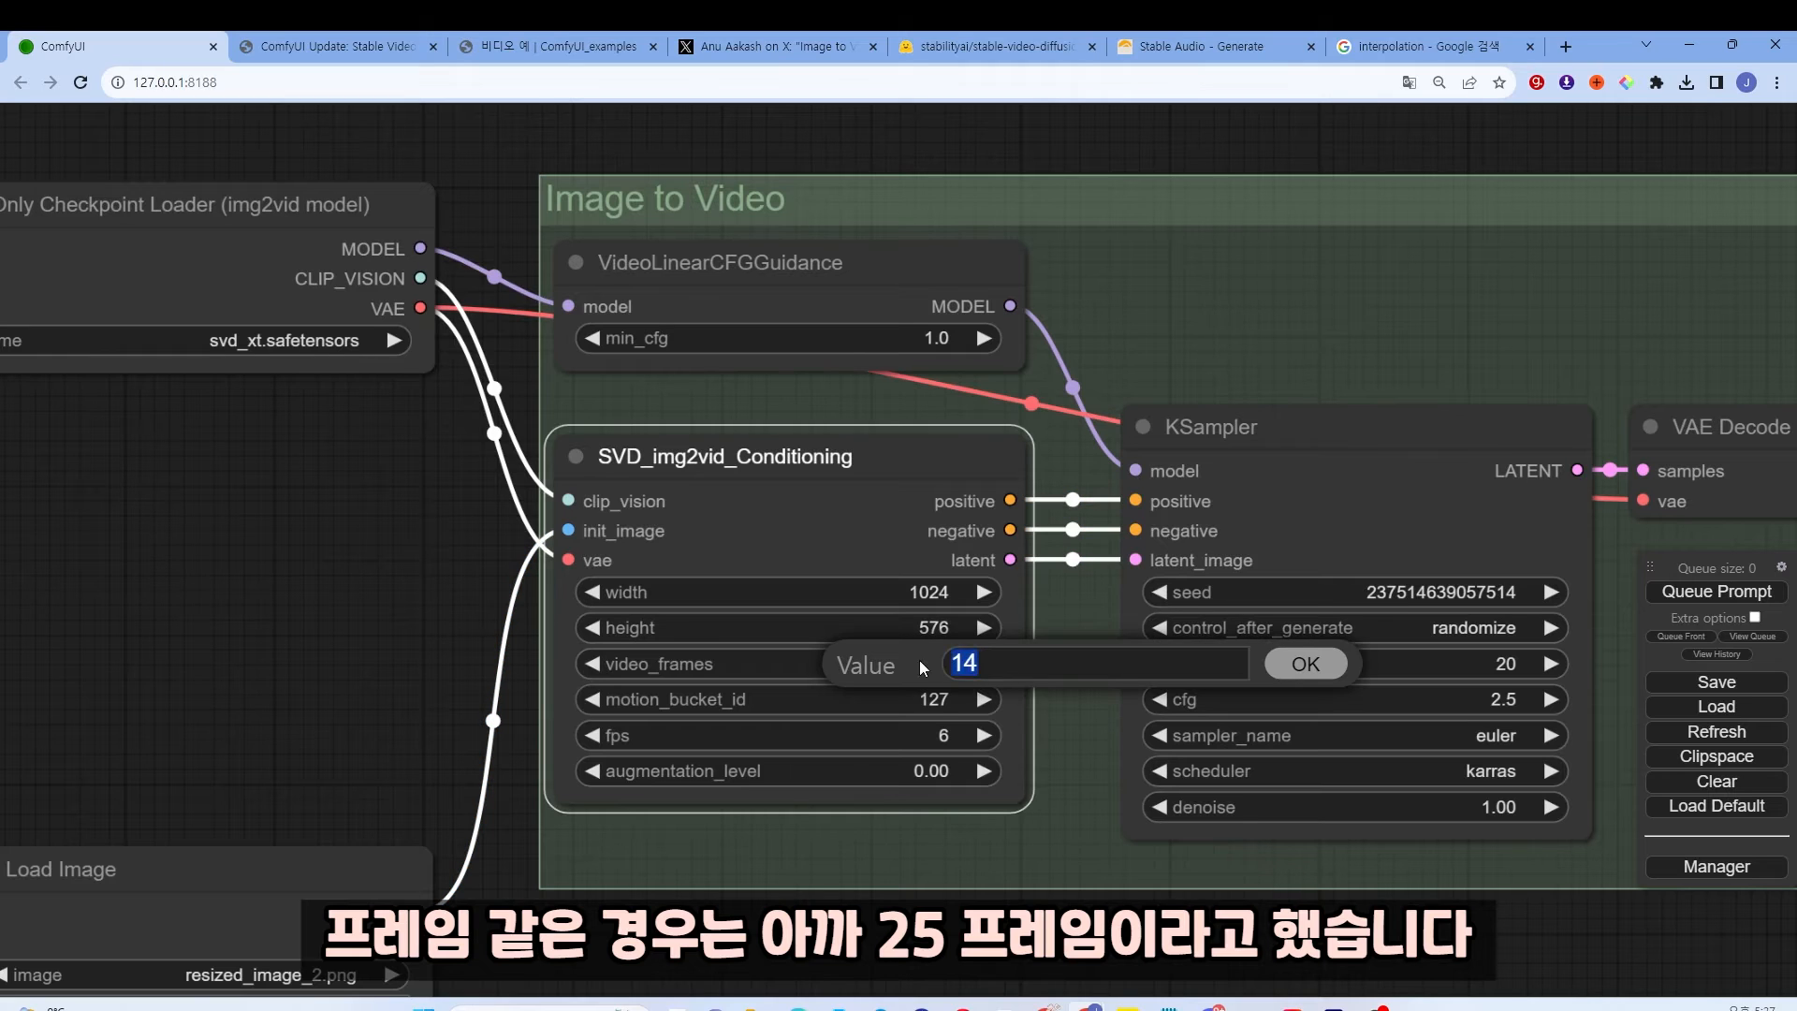
text(25)
key(Return)
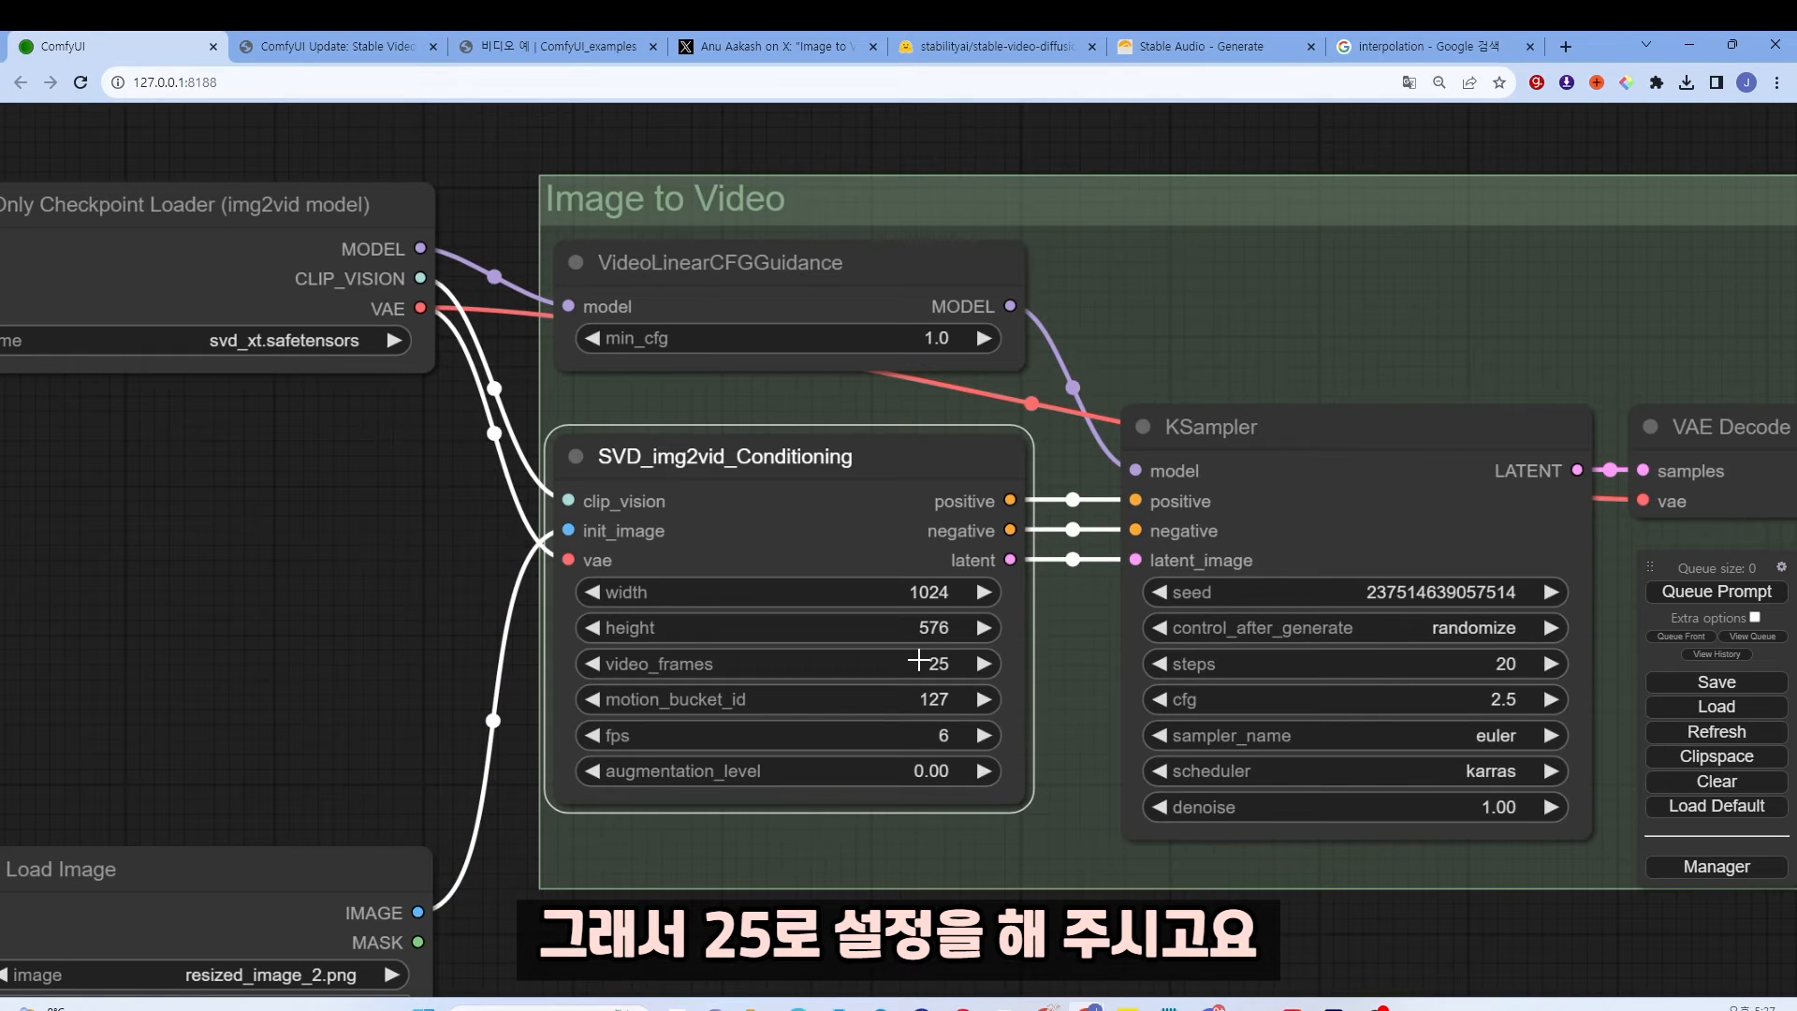
Step: Review the SVD_img2vid_Conditioning motion settings and the available control_after_generate options of the KSampler
scroll(1022, 644, down, 4)
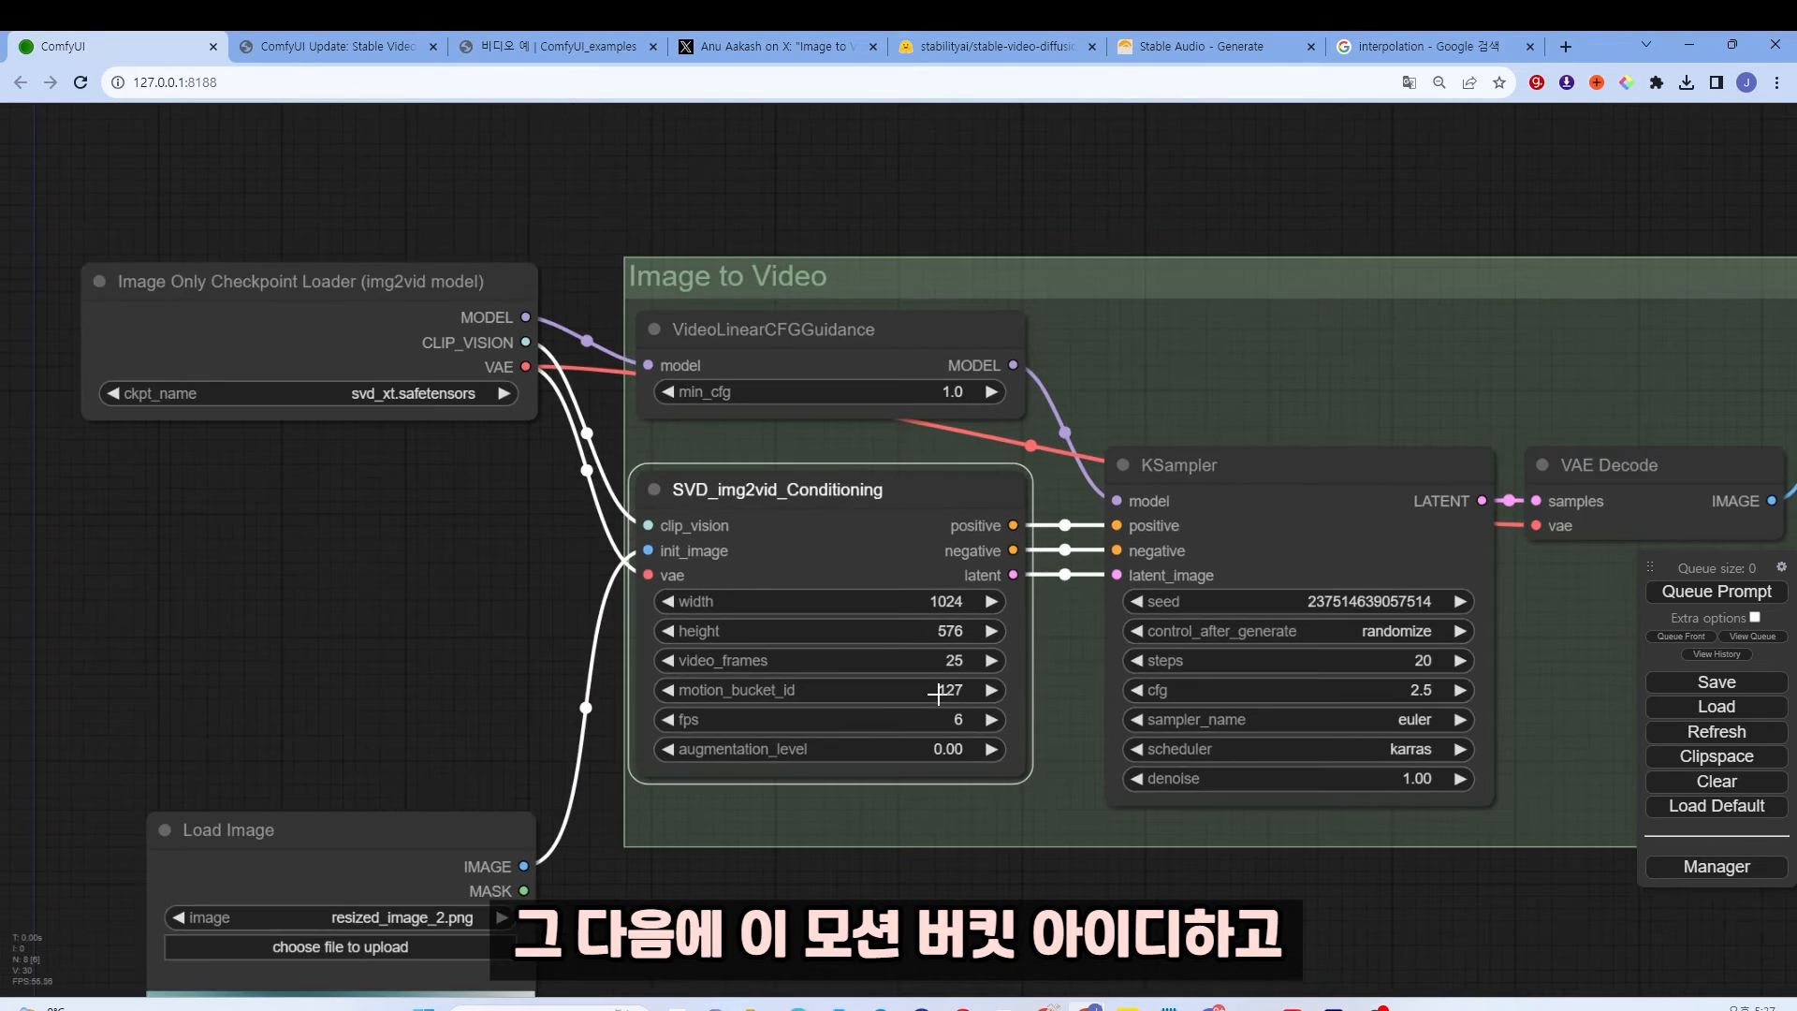
scroll(805, 716, up, 4)
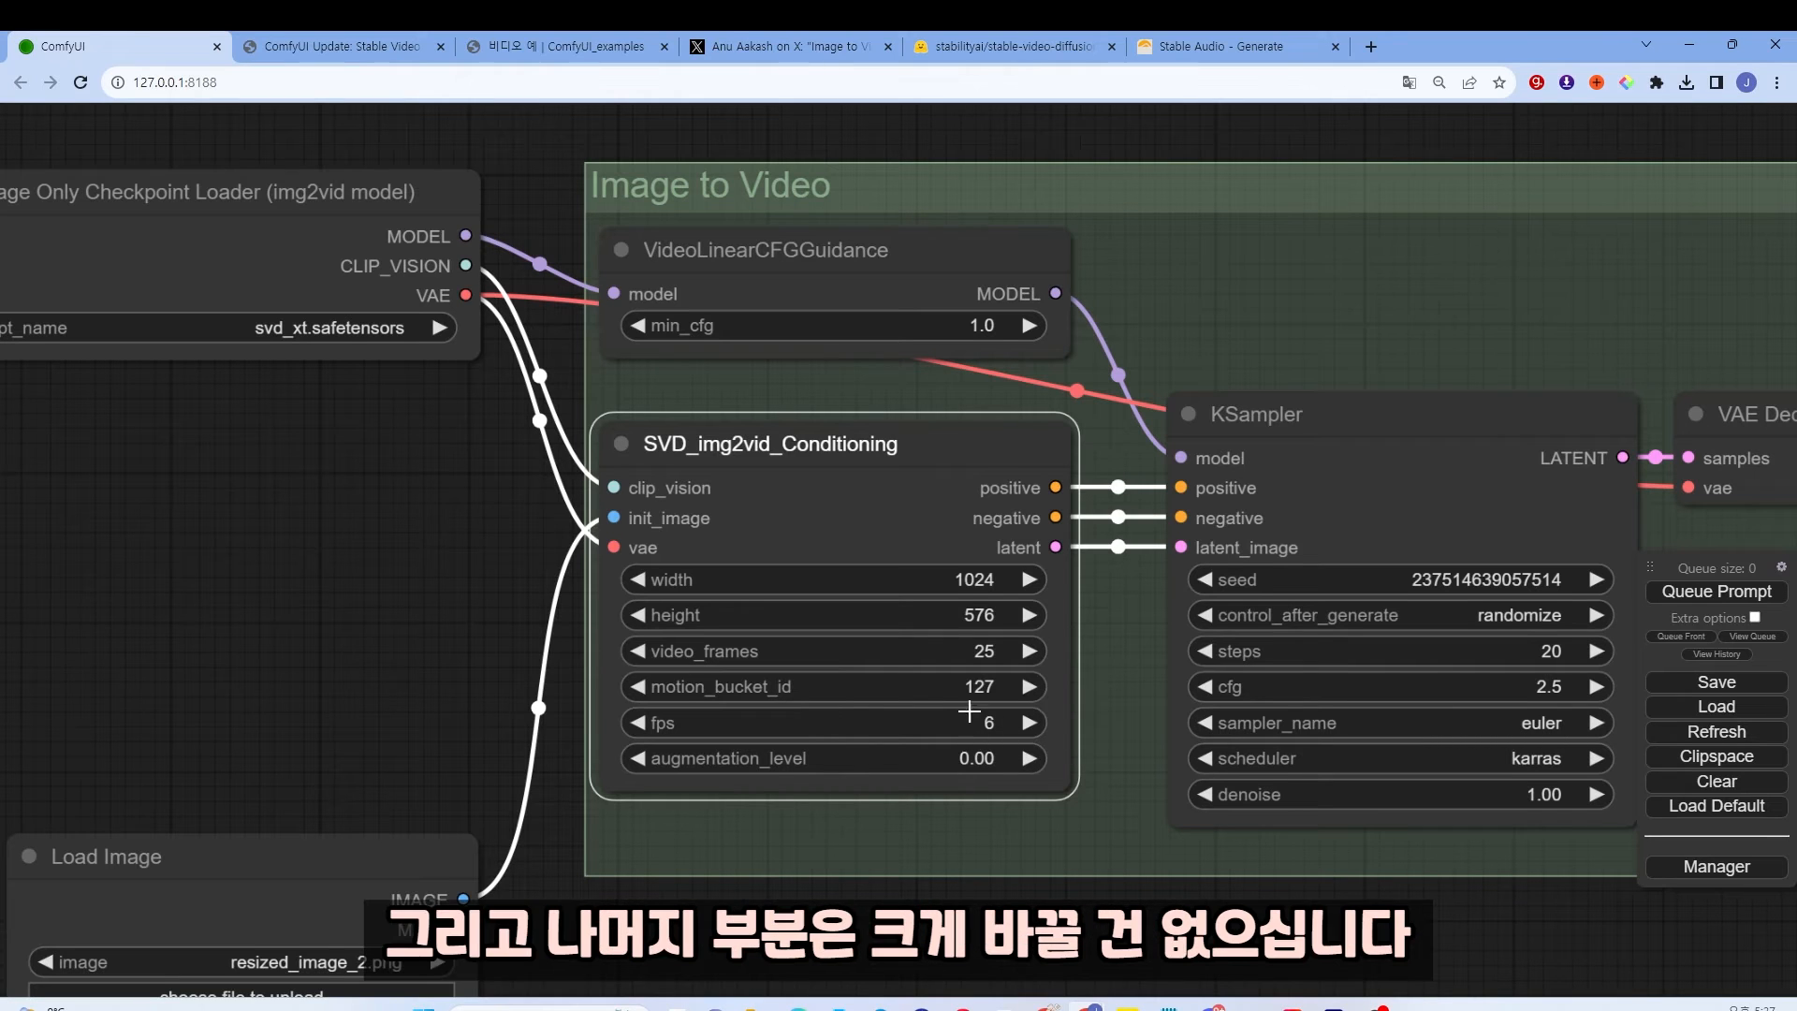
scroll(1091, 693, down, 1)
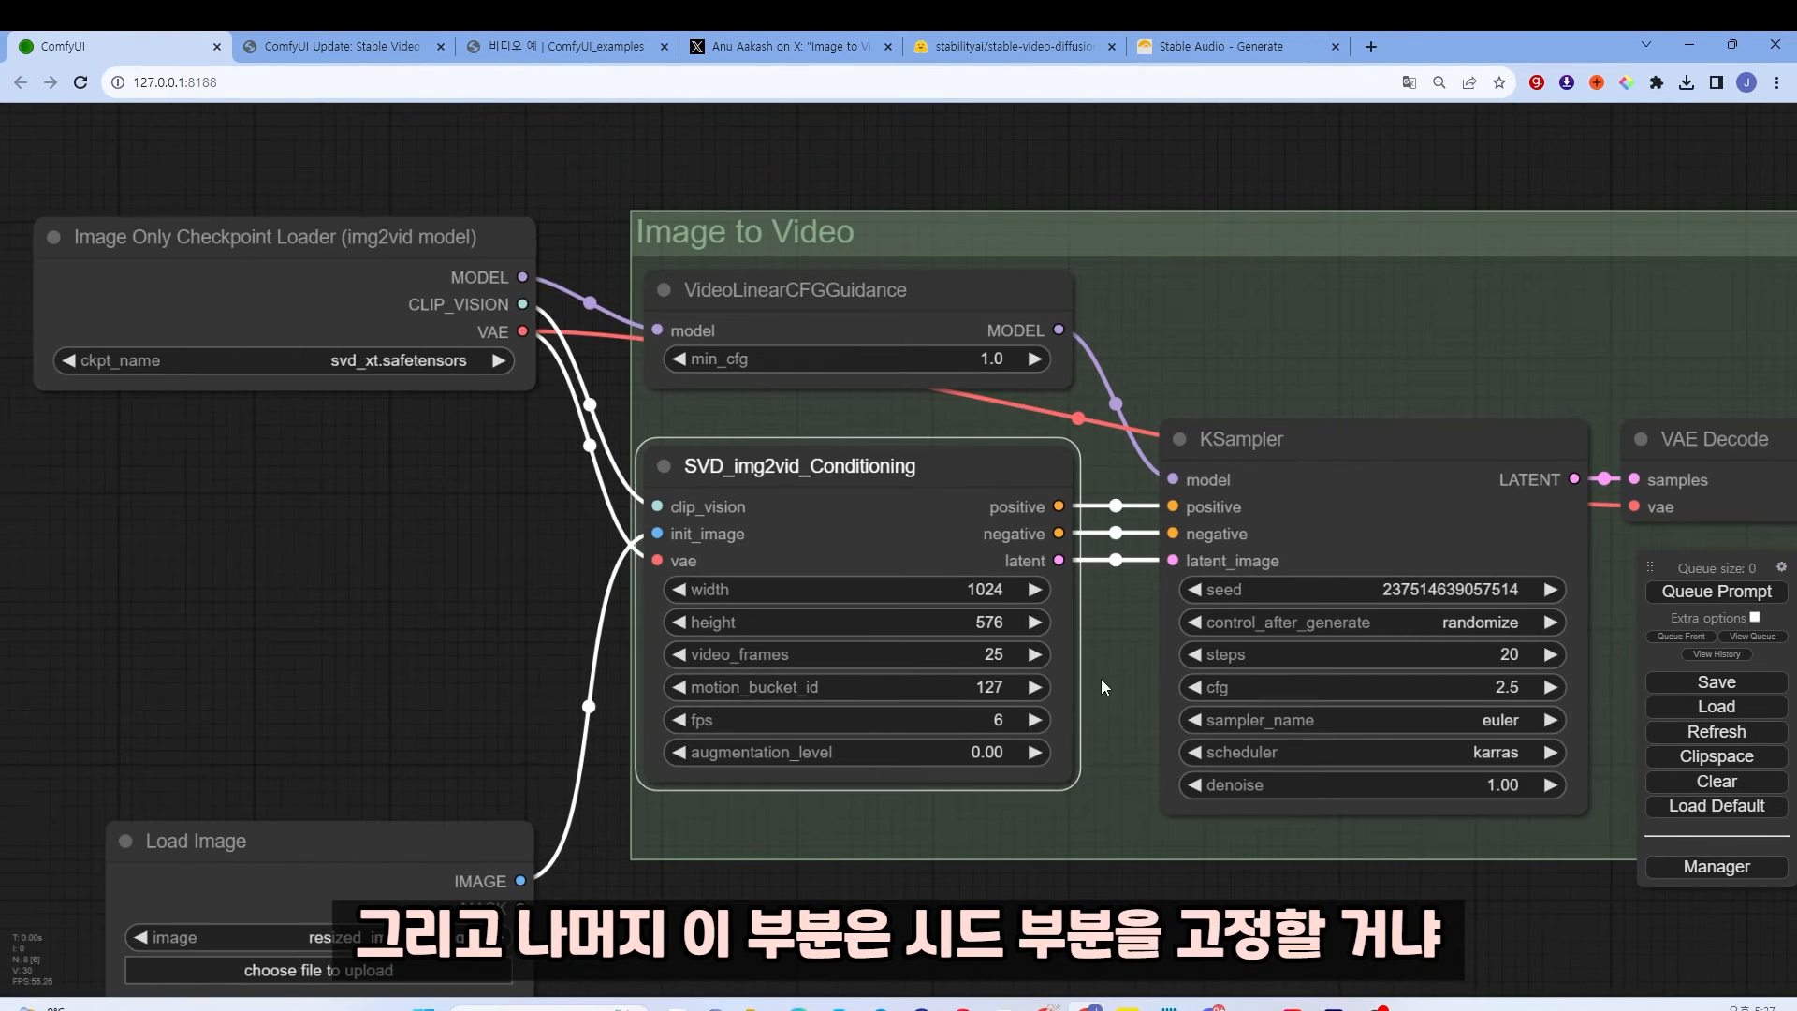
drag(1114, 668, 838, 653)
click(1203, 609)
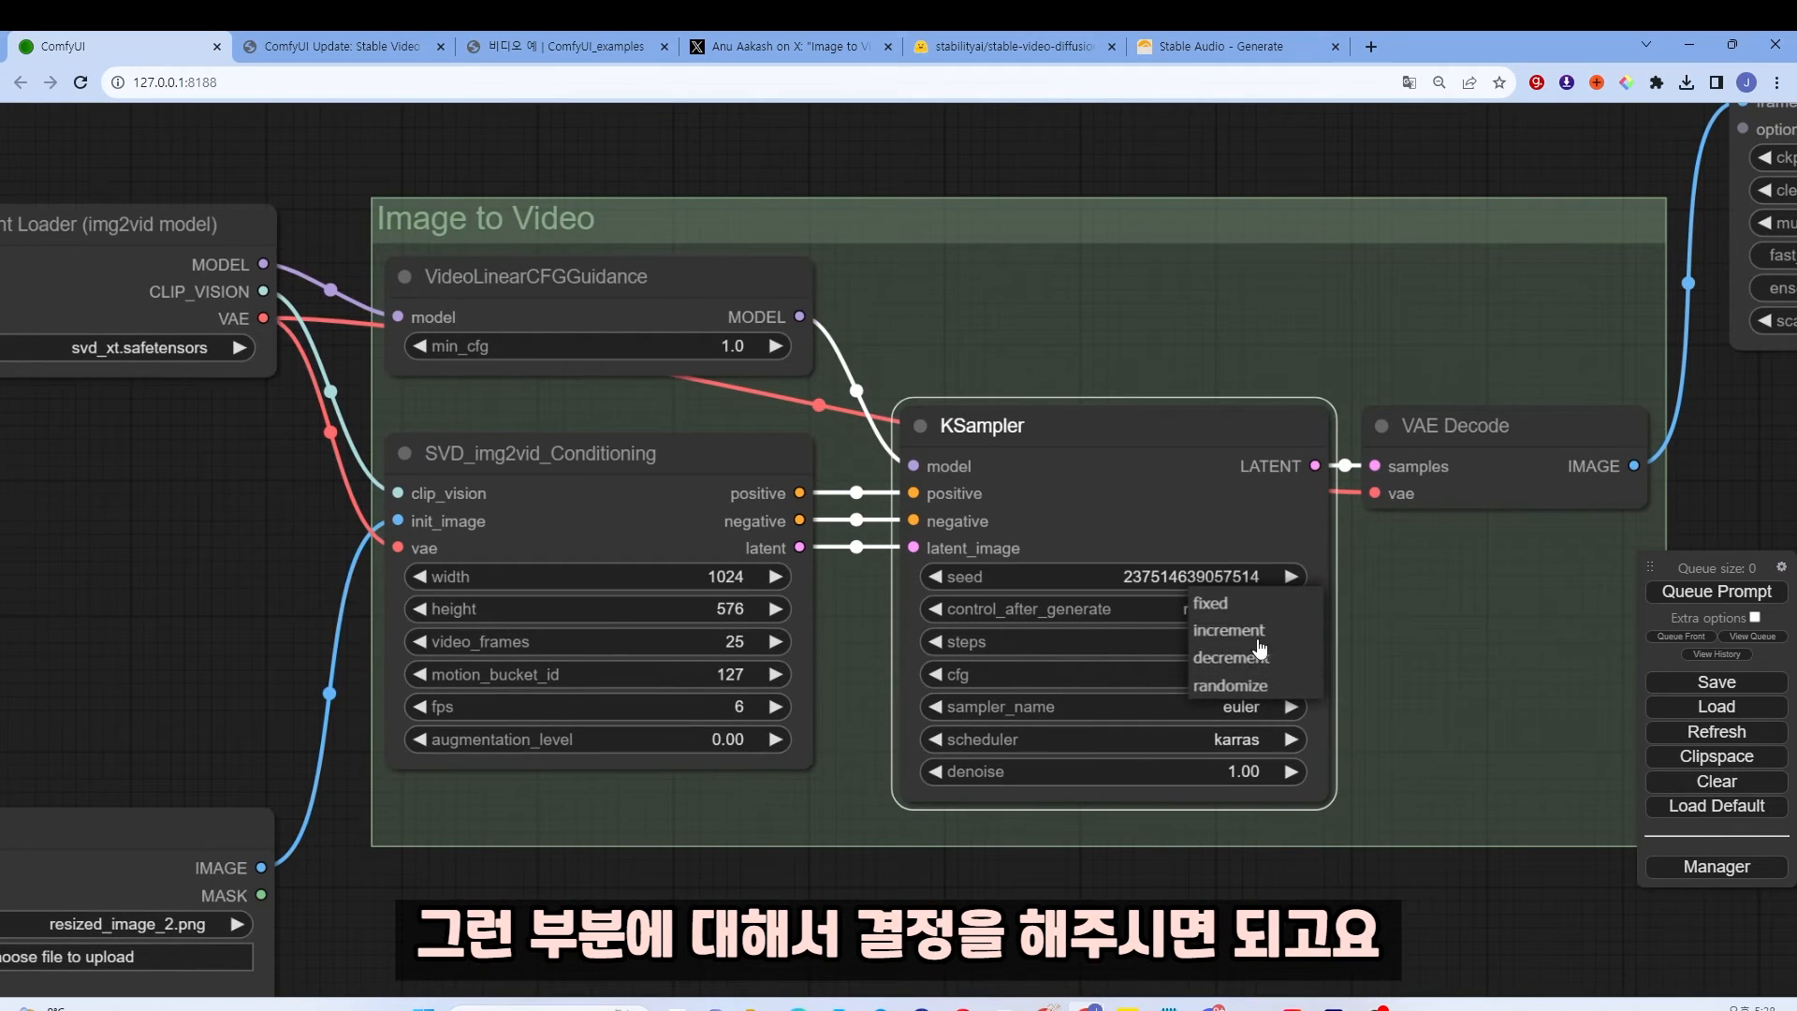
click(1387, 610)
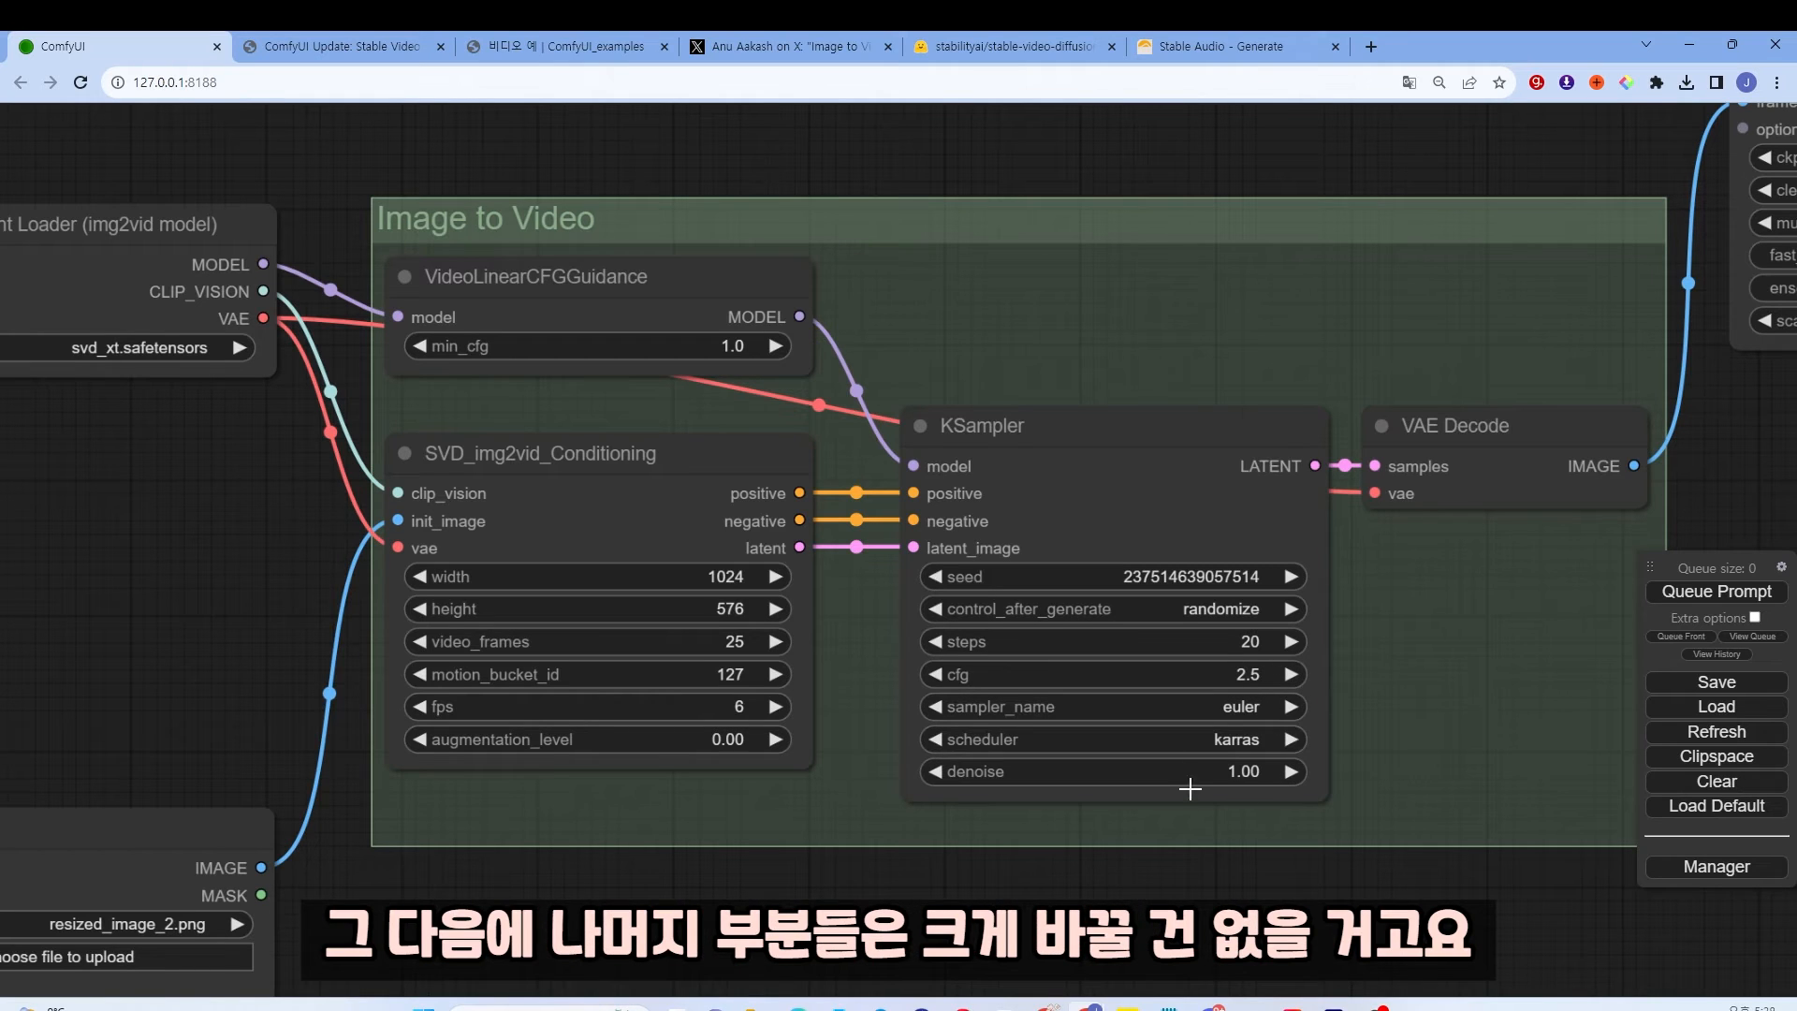
Step: Examine the generated car video in the Video Combine preview and look over the whole workflow
scroll(1411, 715, down, 10)
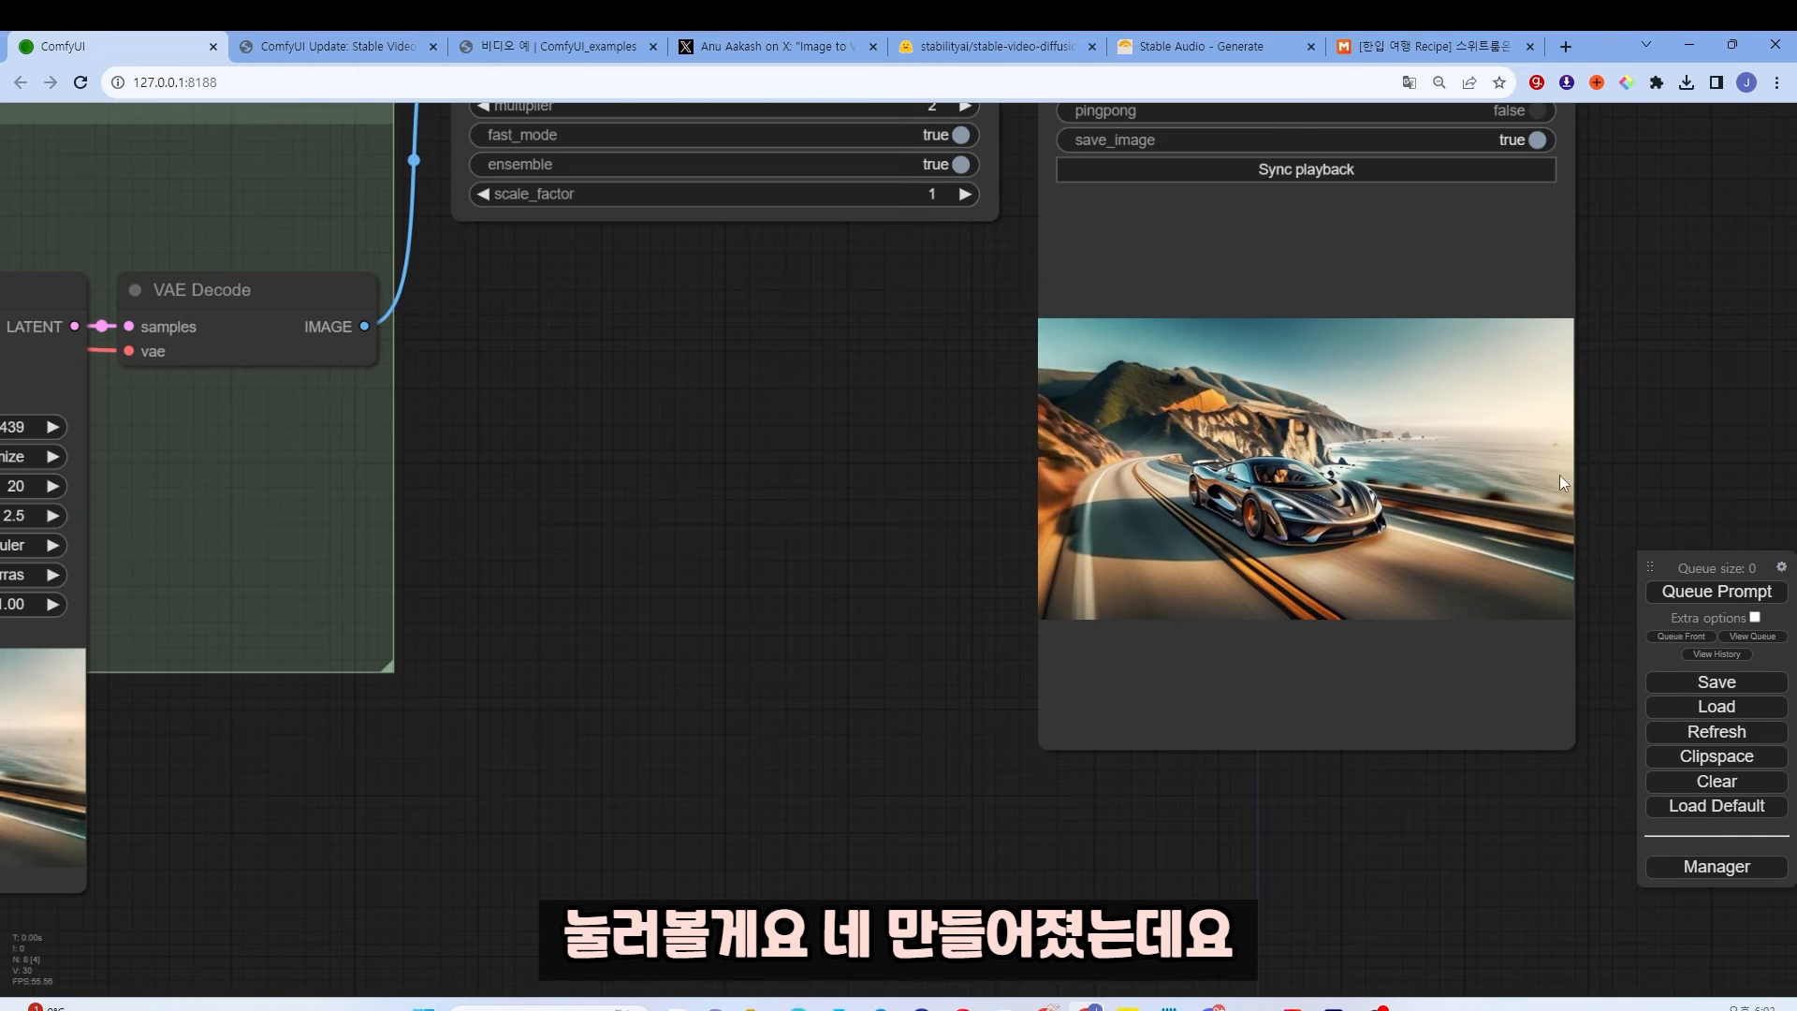
scroll(1307, 543, up, 3)
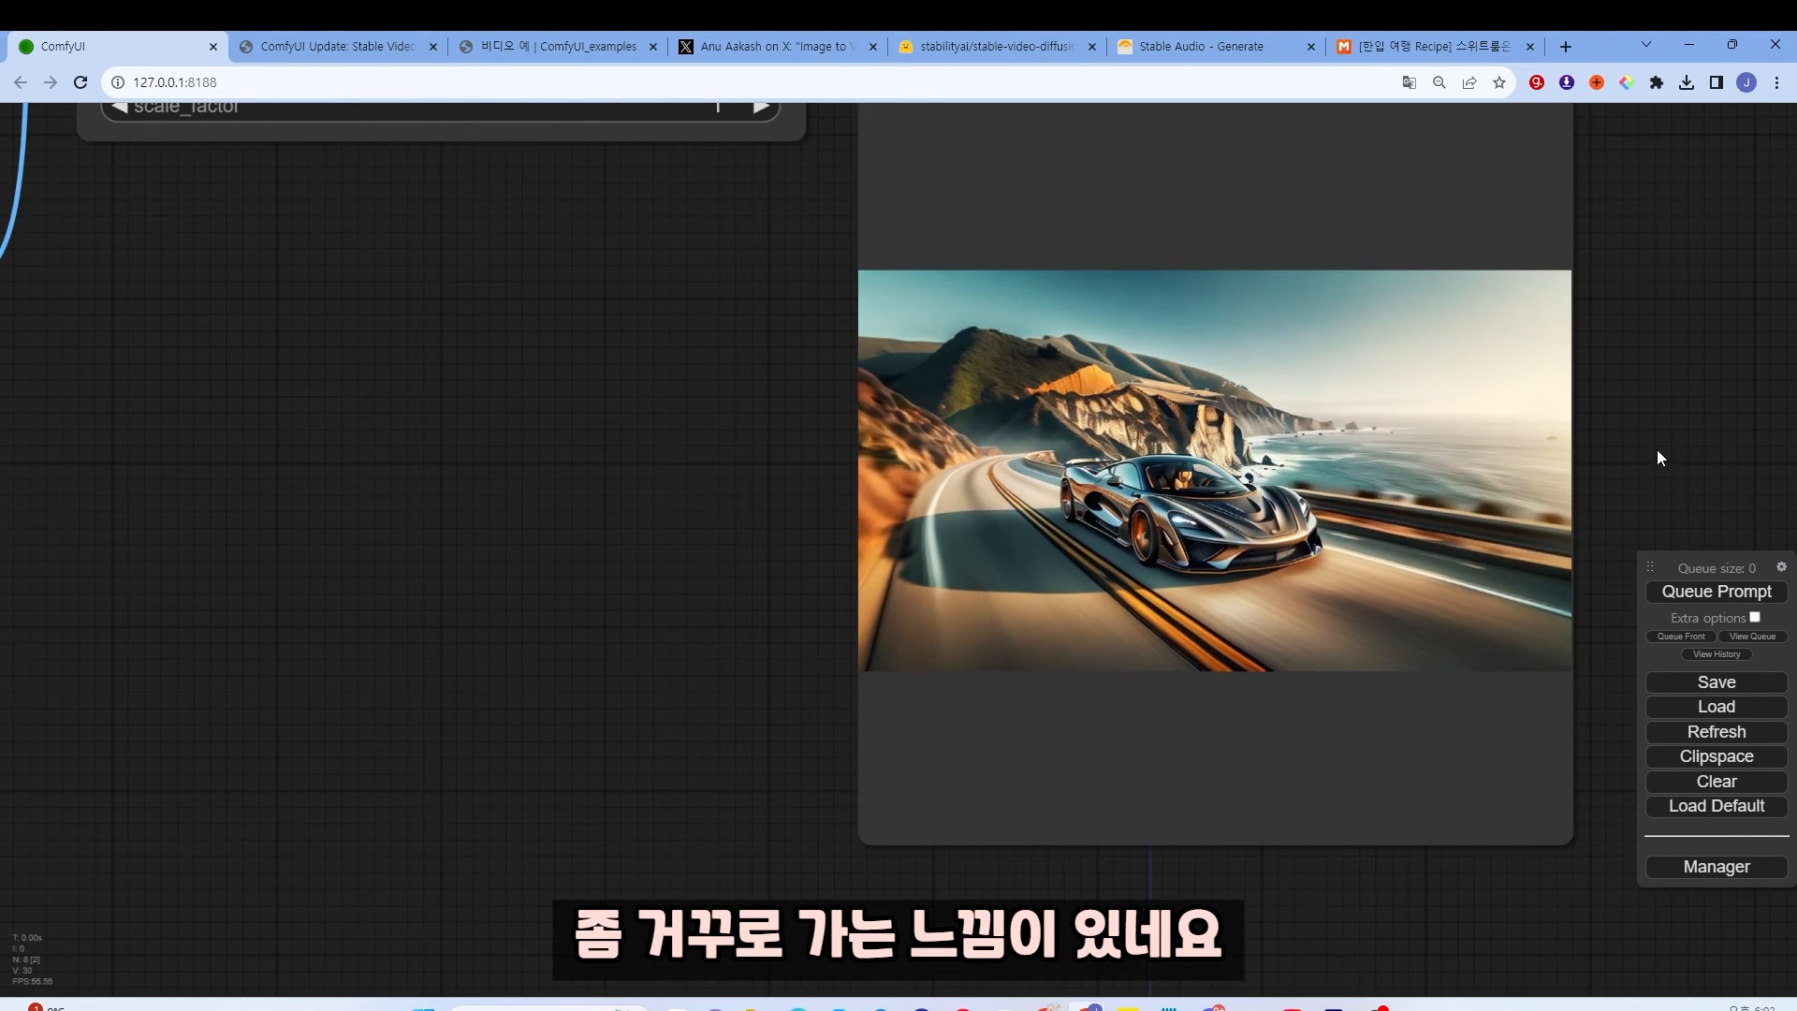
scroll(1657, 451, down, 3)
scroll(1656, 451, down, 5)
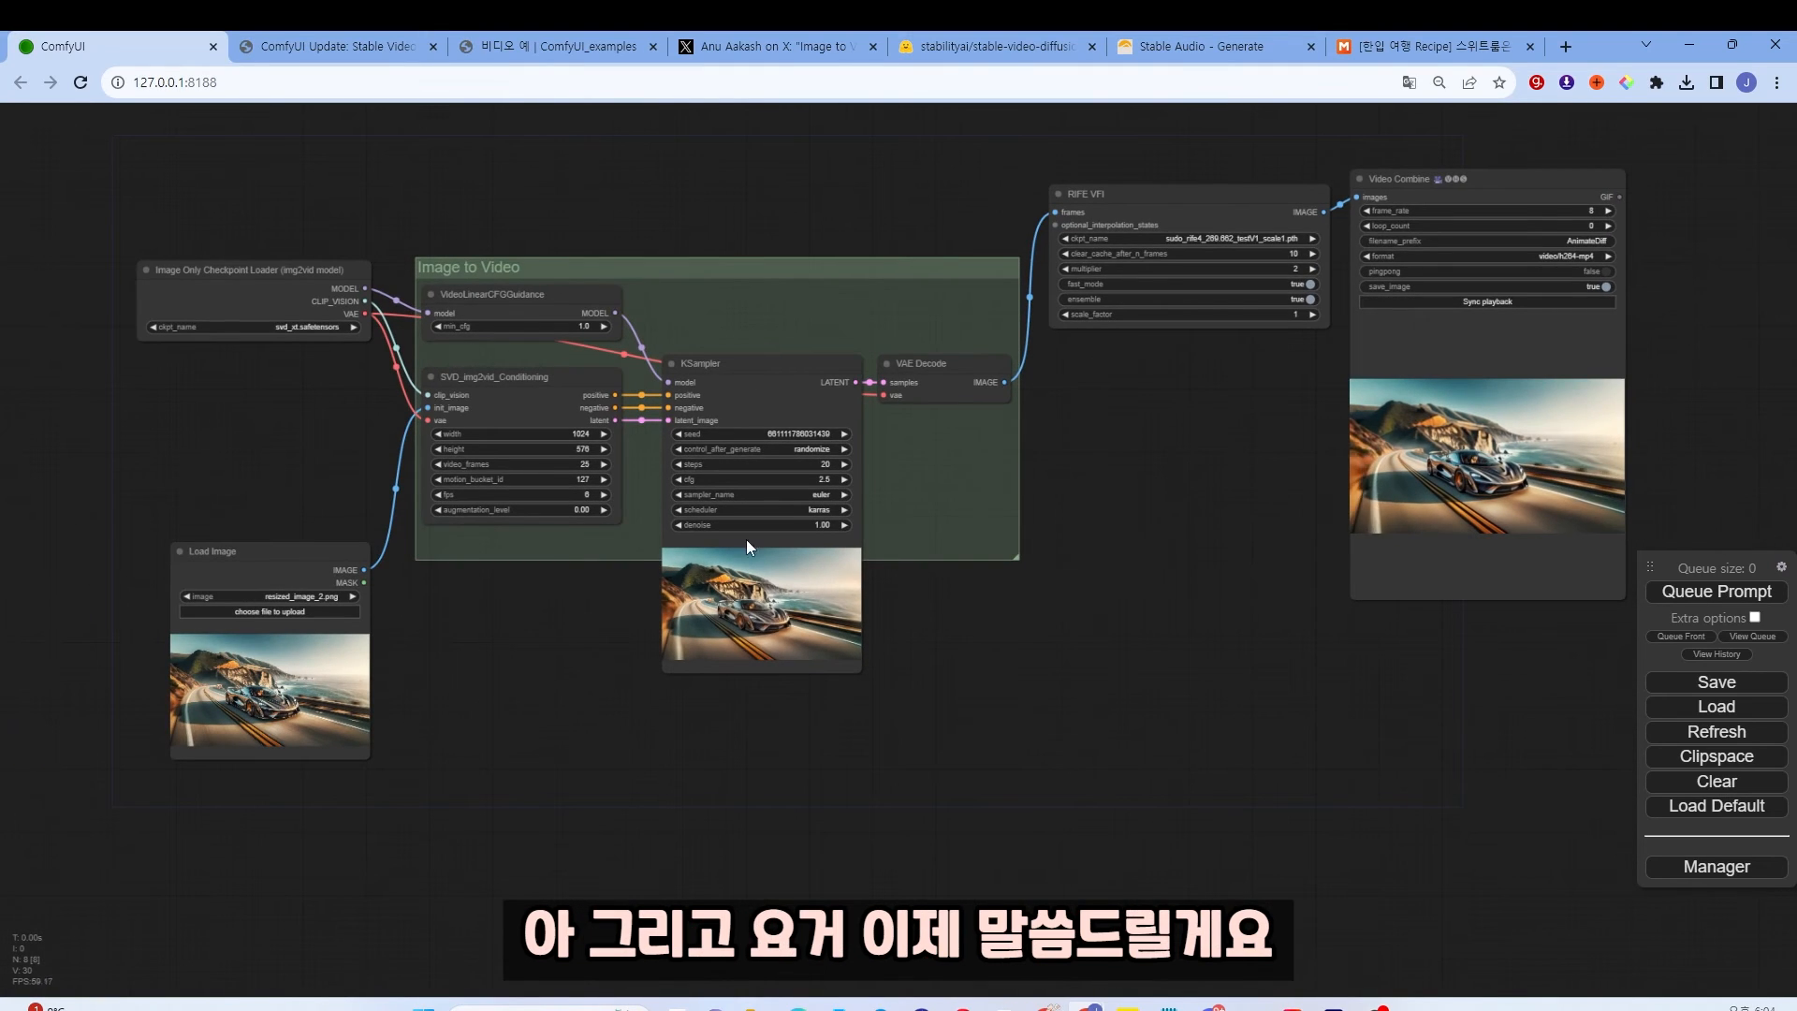
scroll(568, 479, up, 4)
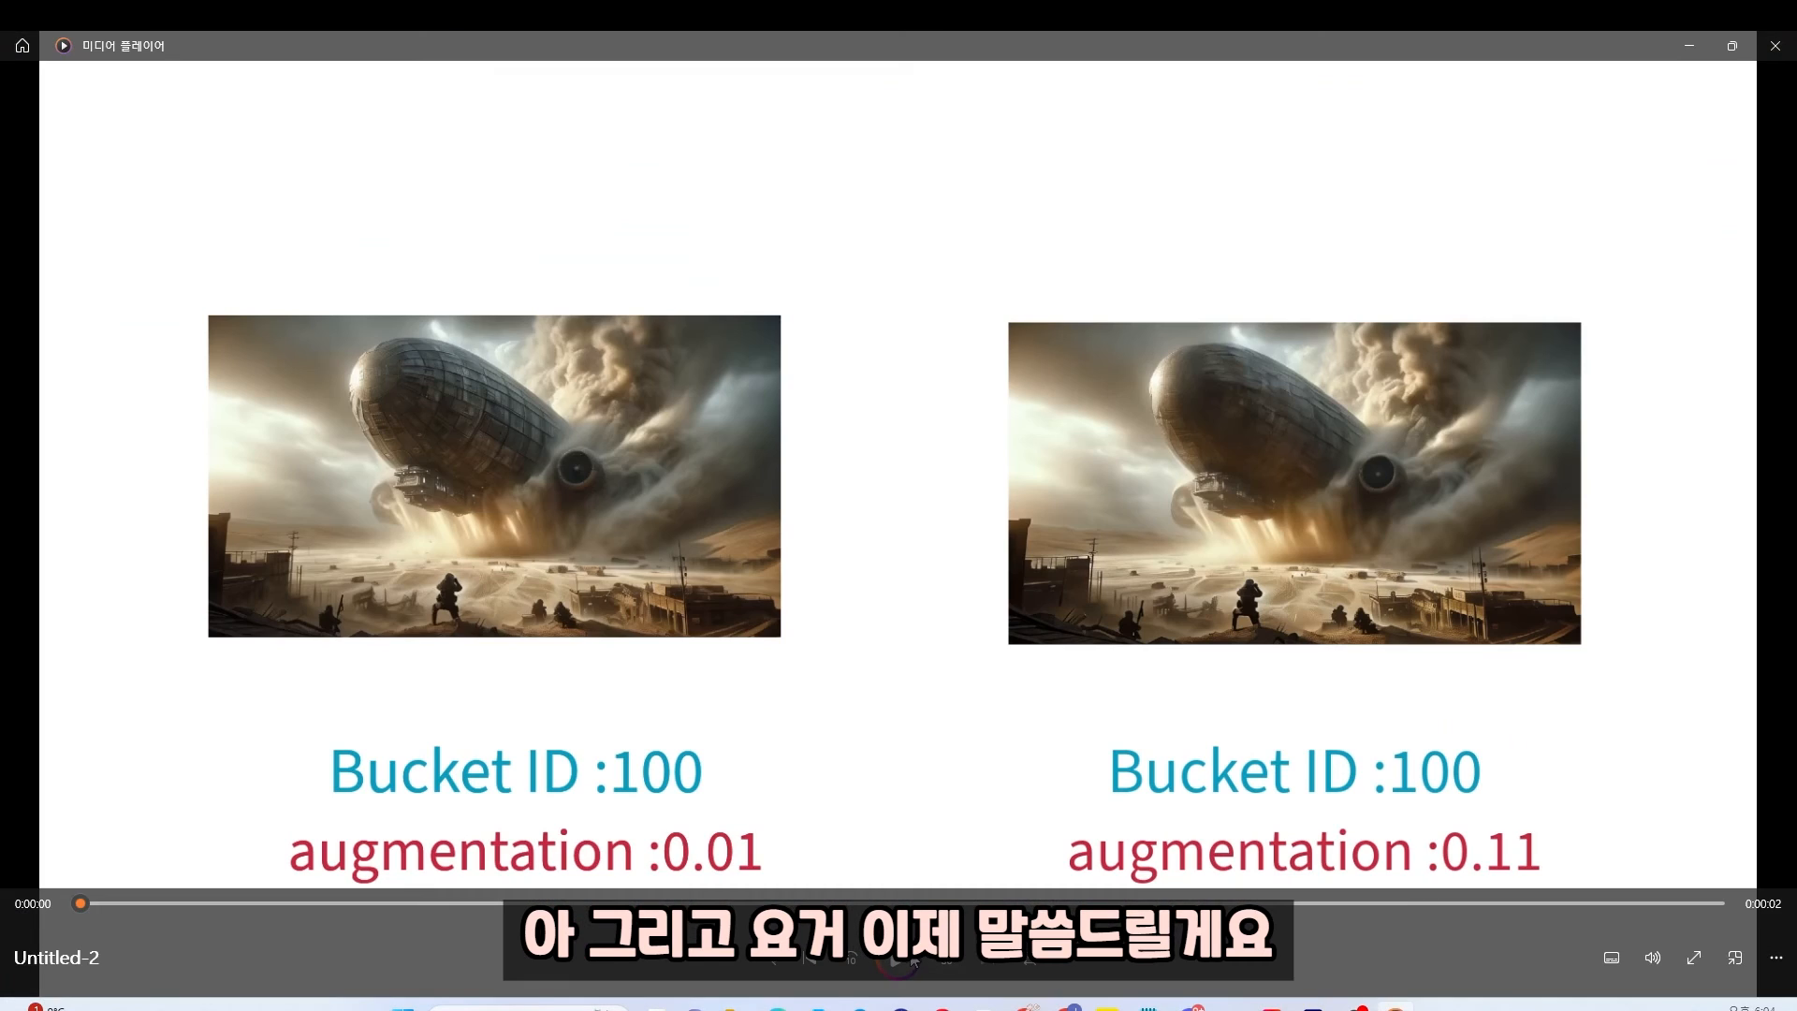
Step: Play the airship comparison video showing augmentation 0.01 against 0.11 at bucket ID 100 in the media player
click(900, 960)
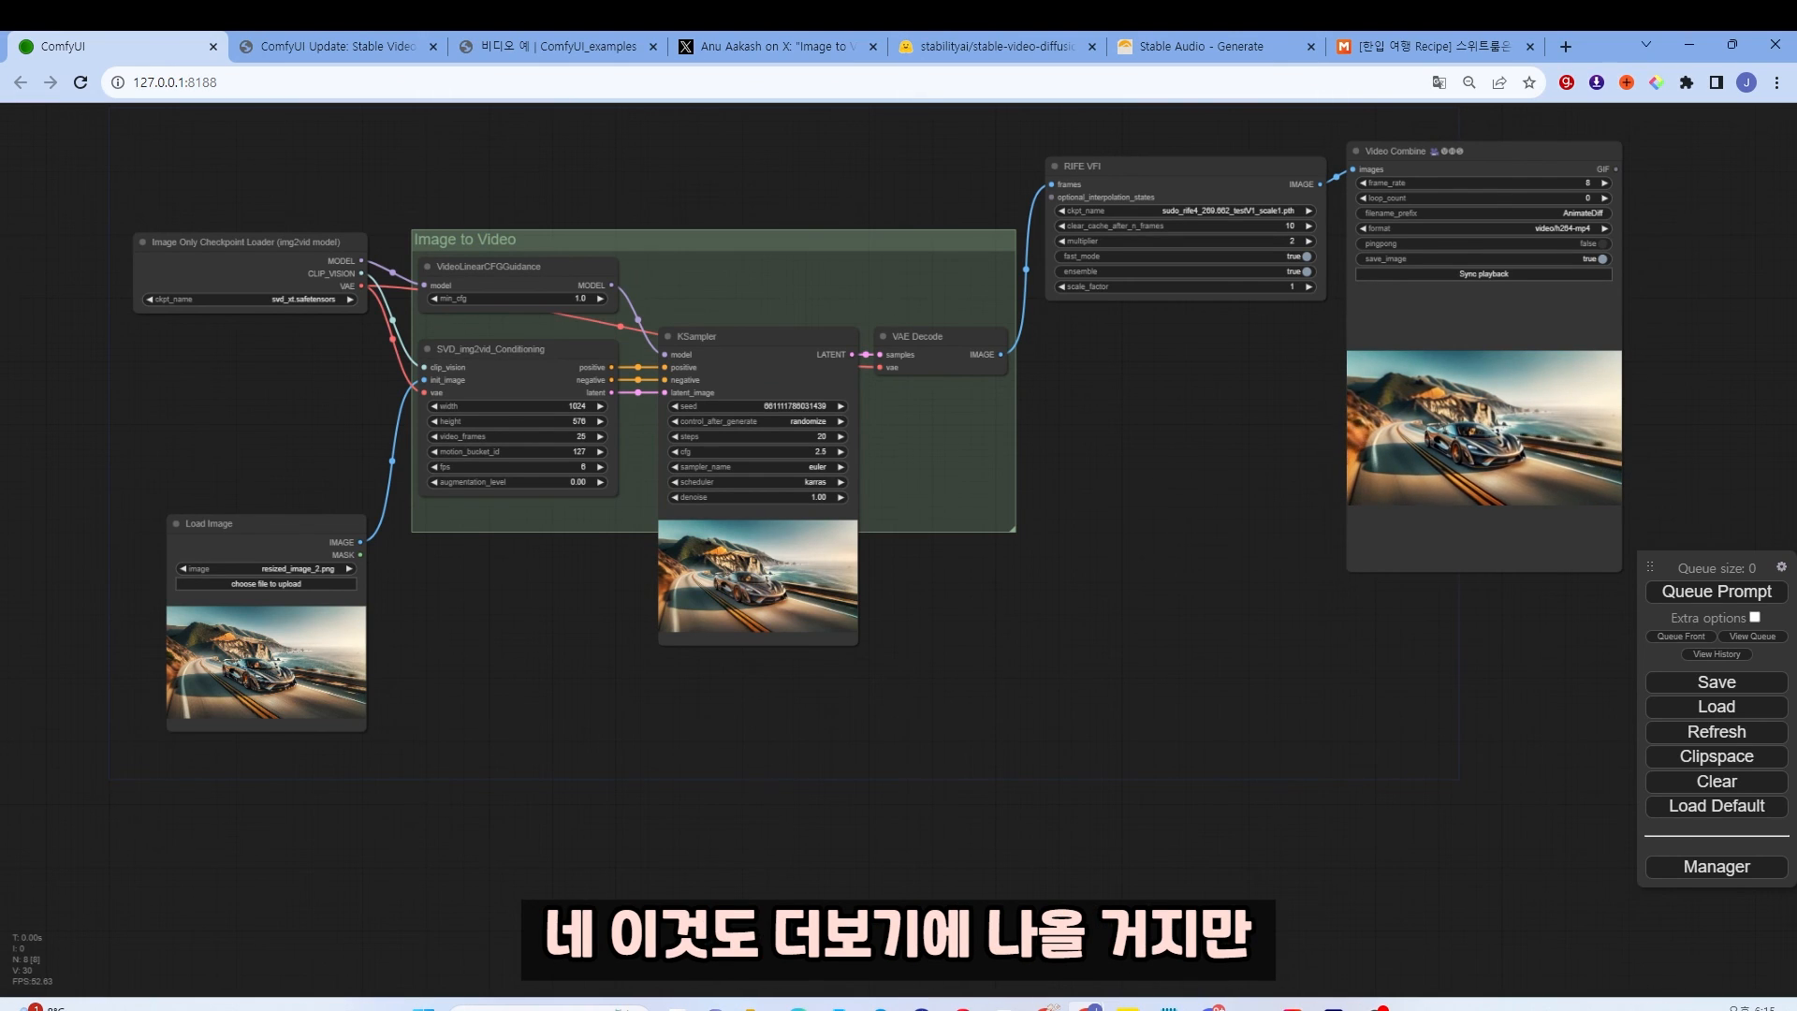
Step: In ComfyUI, look over the car image-to-video workflow and the alternative workflow containing the FreeU_V2 node
drag(1247, 591, 1284, 599)
scroll(1109, 592, down, 2)
scroll(1110, 591, up, 1)
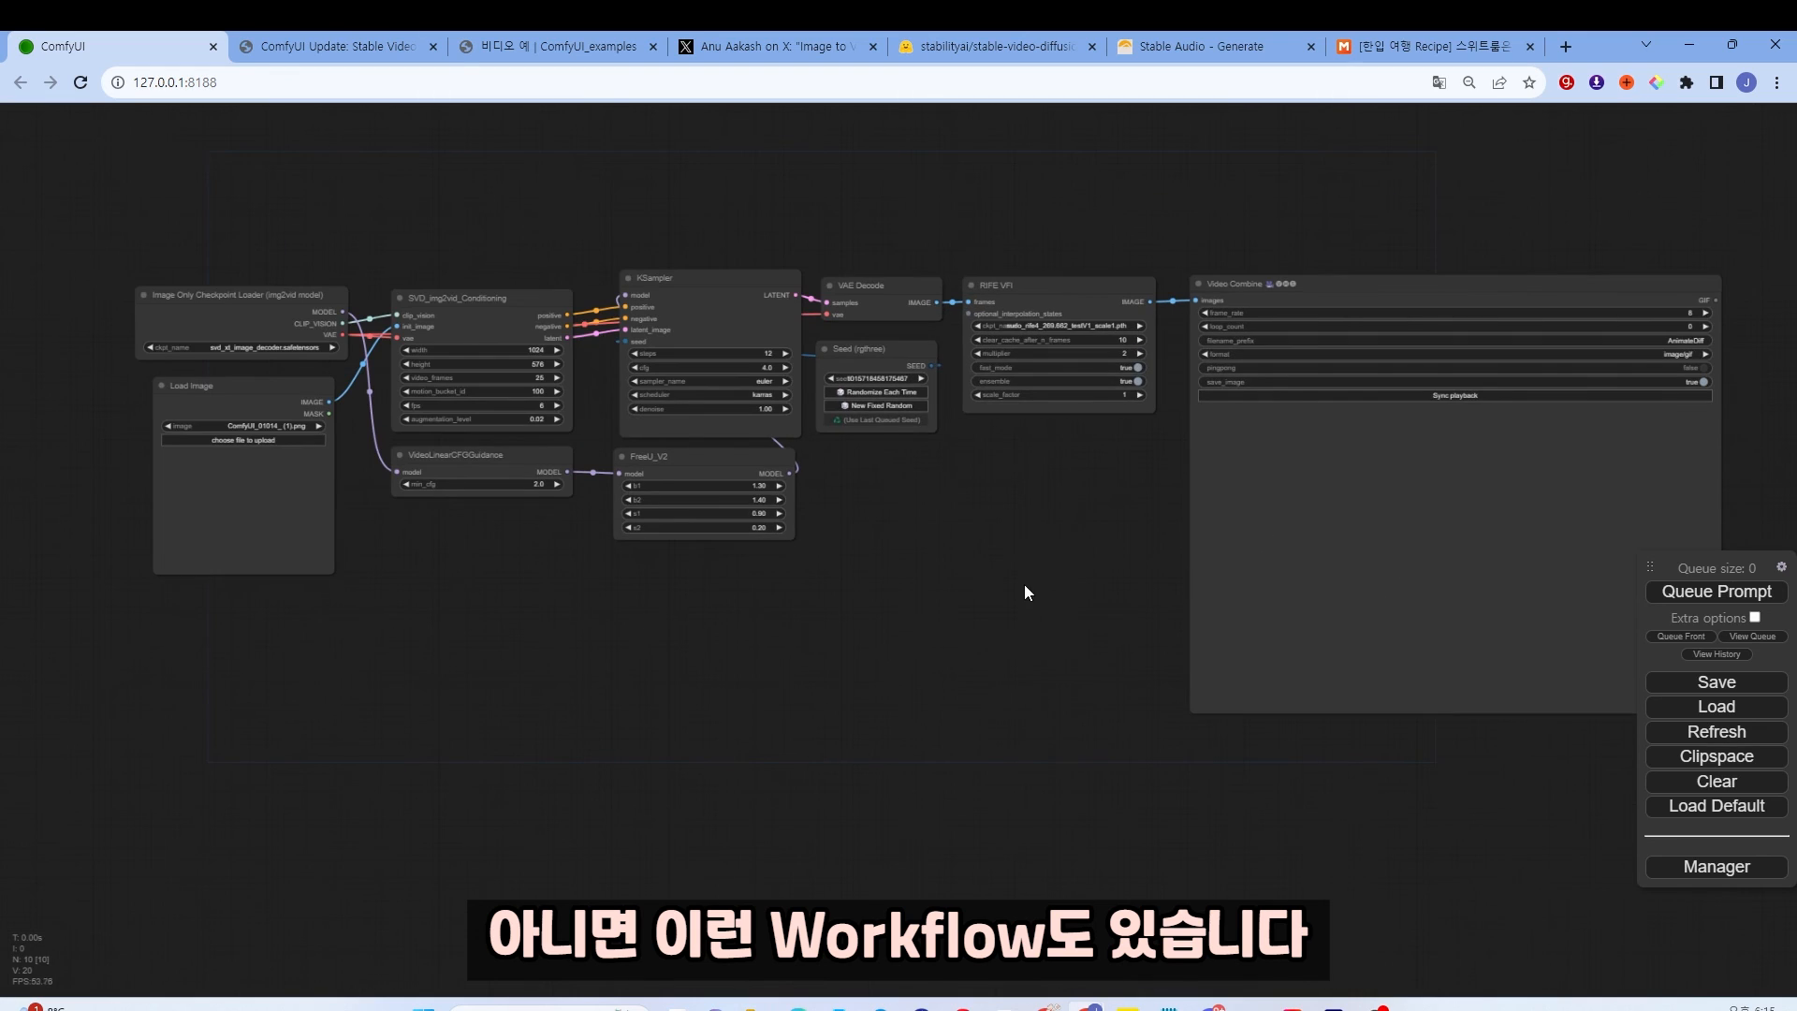
mouse_move(1010, 531)
mouse_down()
mouse_move(969, 517)
mouse_move(988, 505)
mouse_up()
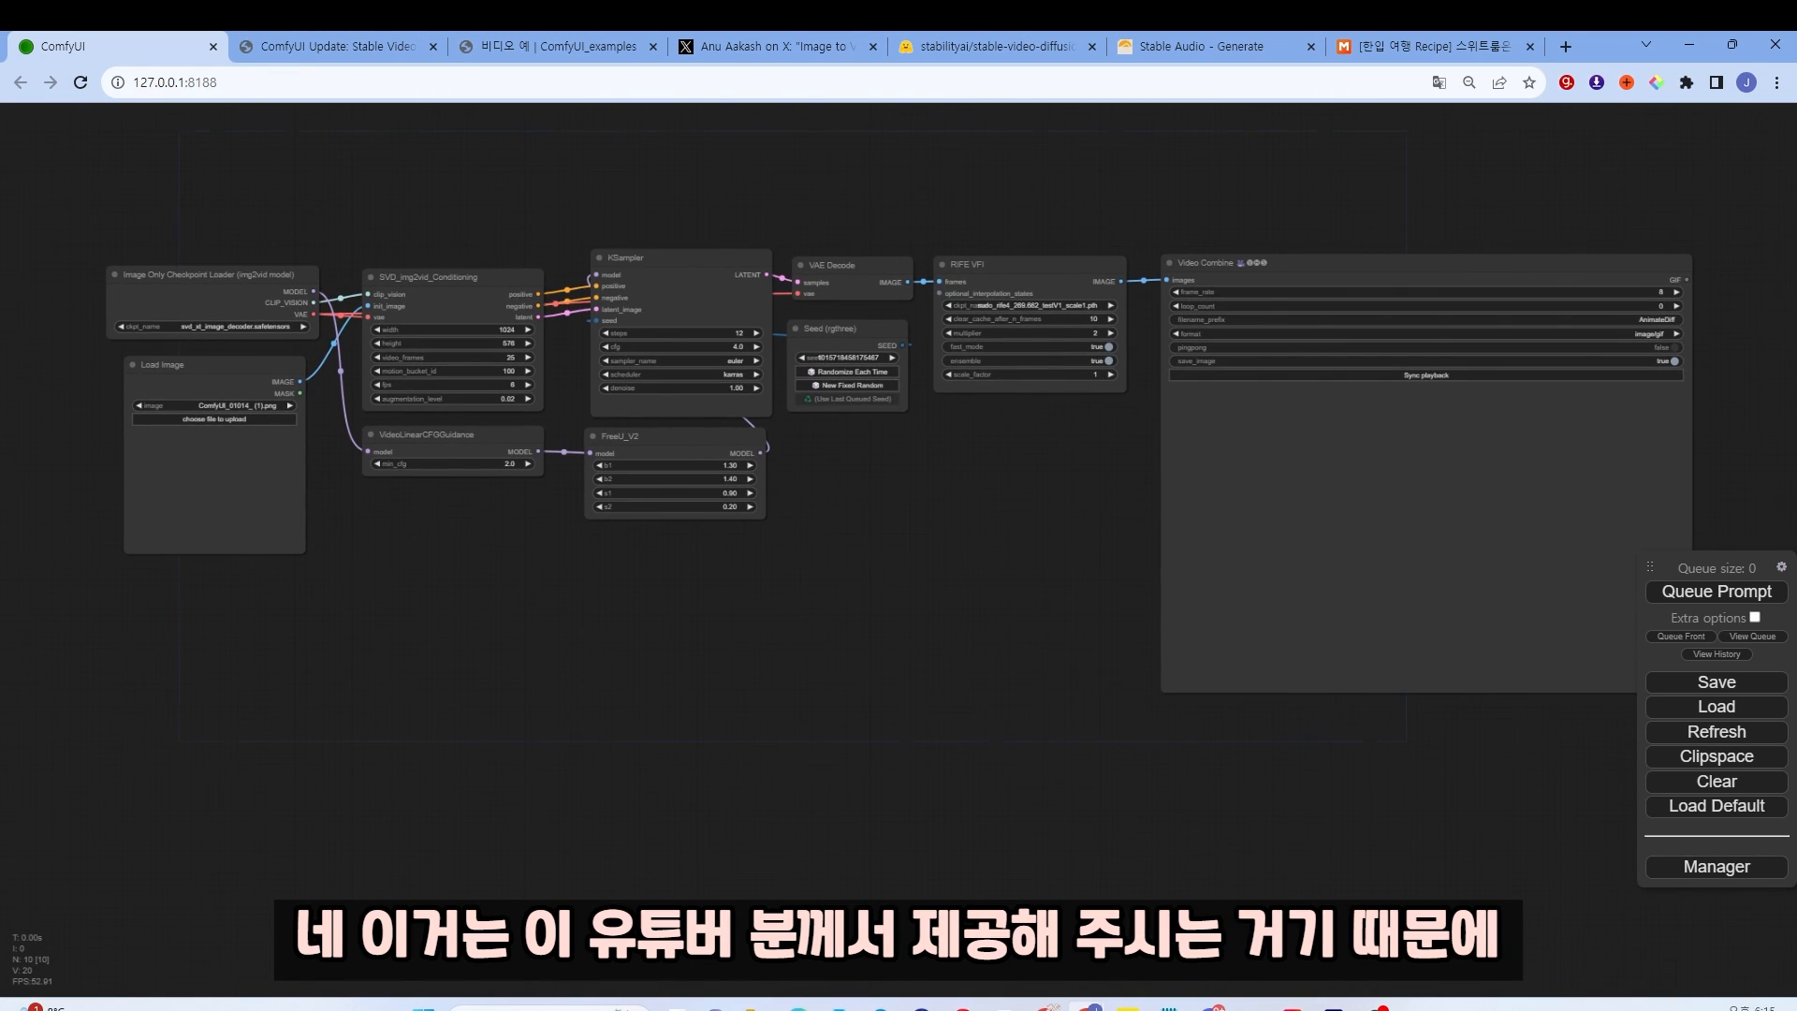
Step: Browse the workflow creator's YouTube channel page in the second browser window and return to the ComfyUI workflow
drag(1796, 281, 1598, 143)
scroll(1443, 502, down, 2)
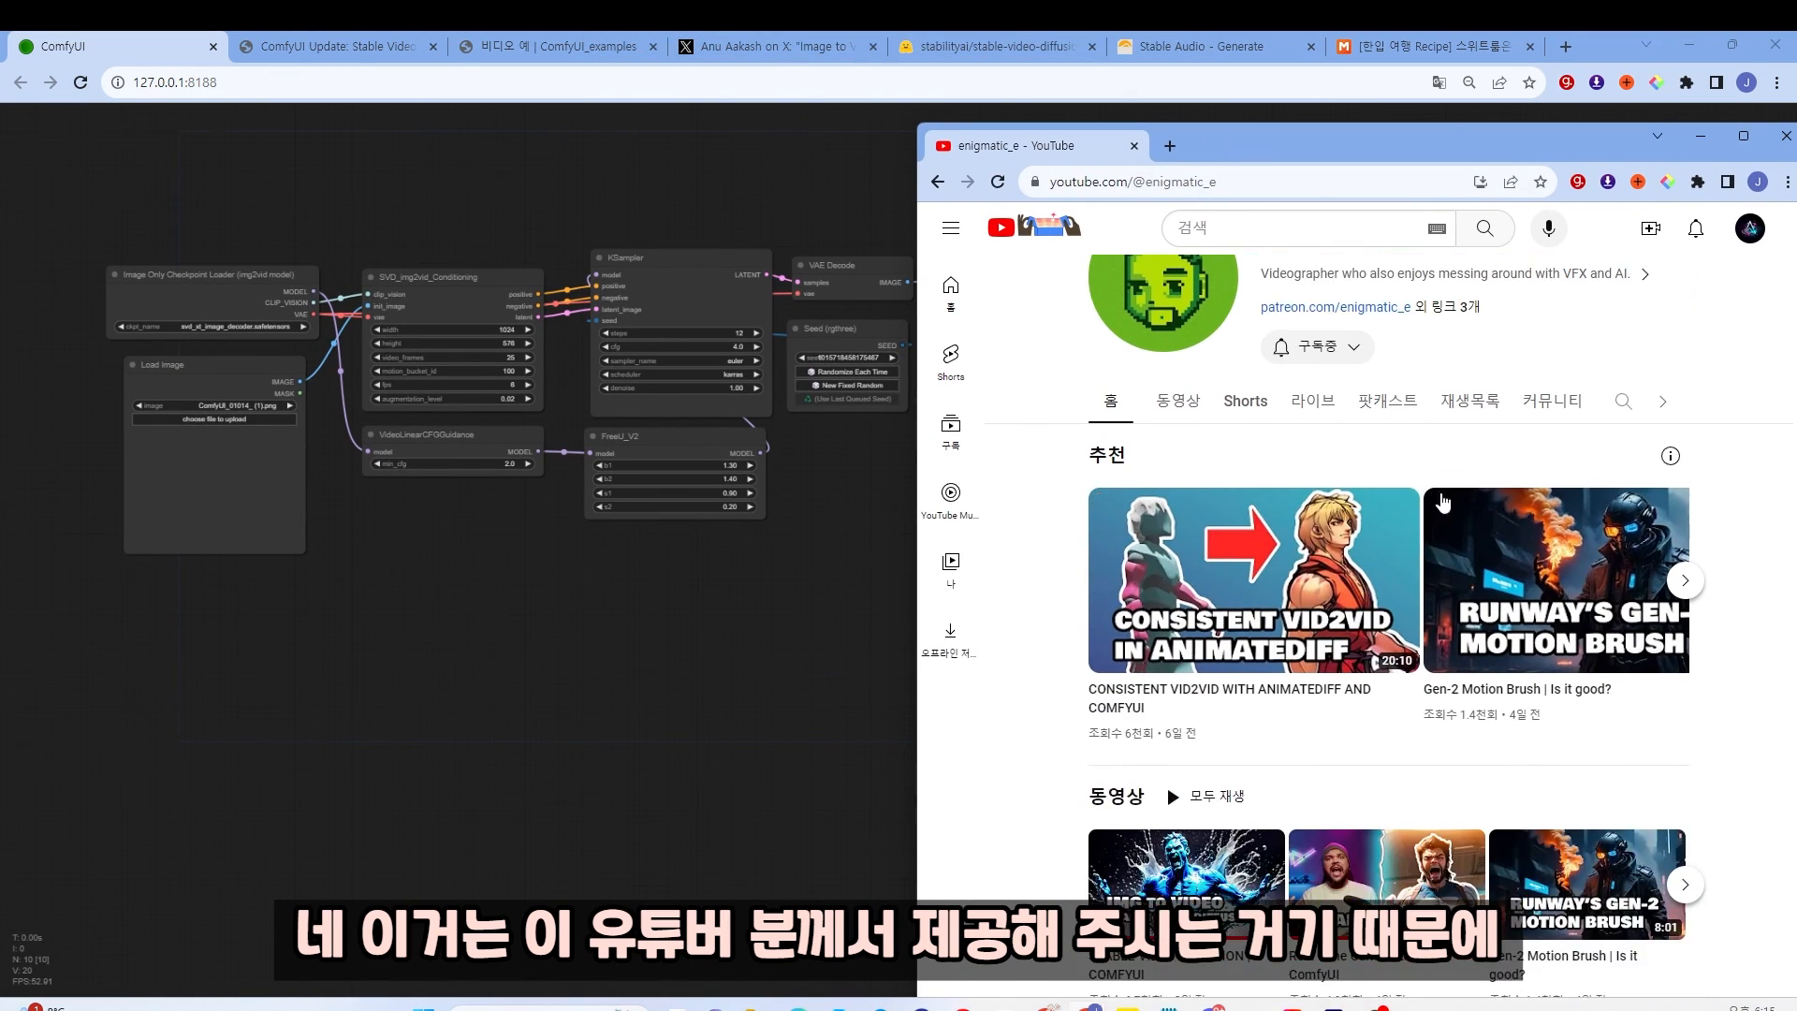
scroll(1443, 502, down, 2)
scroll(1443, 502, up, 4)
click(728, 779)
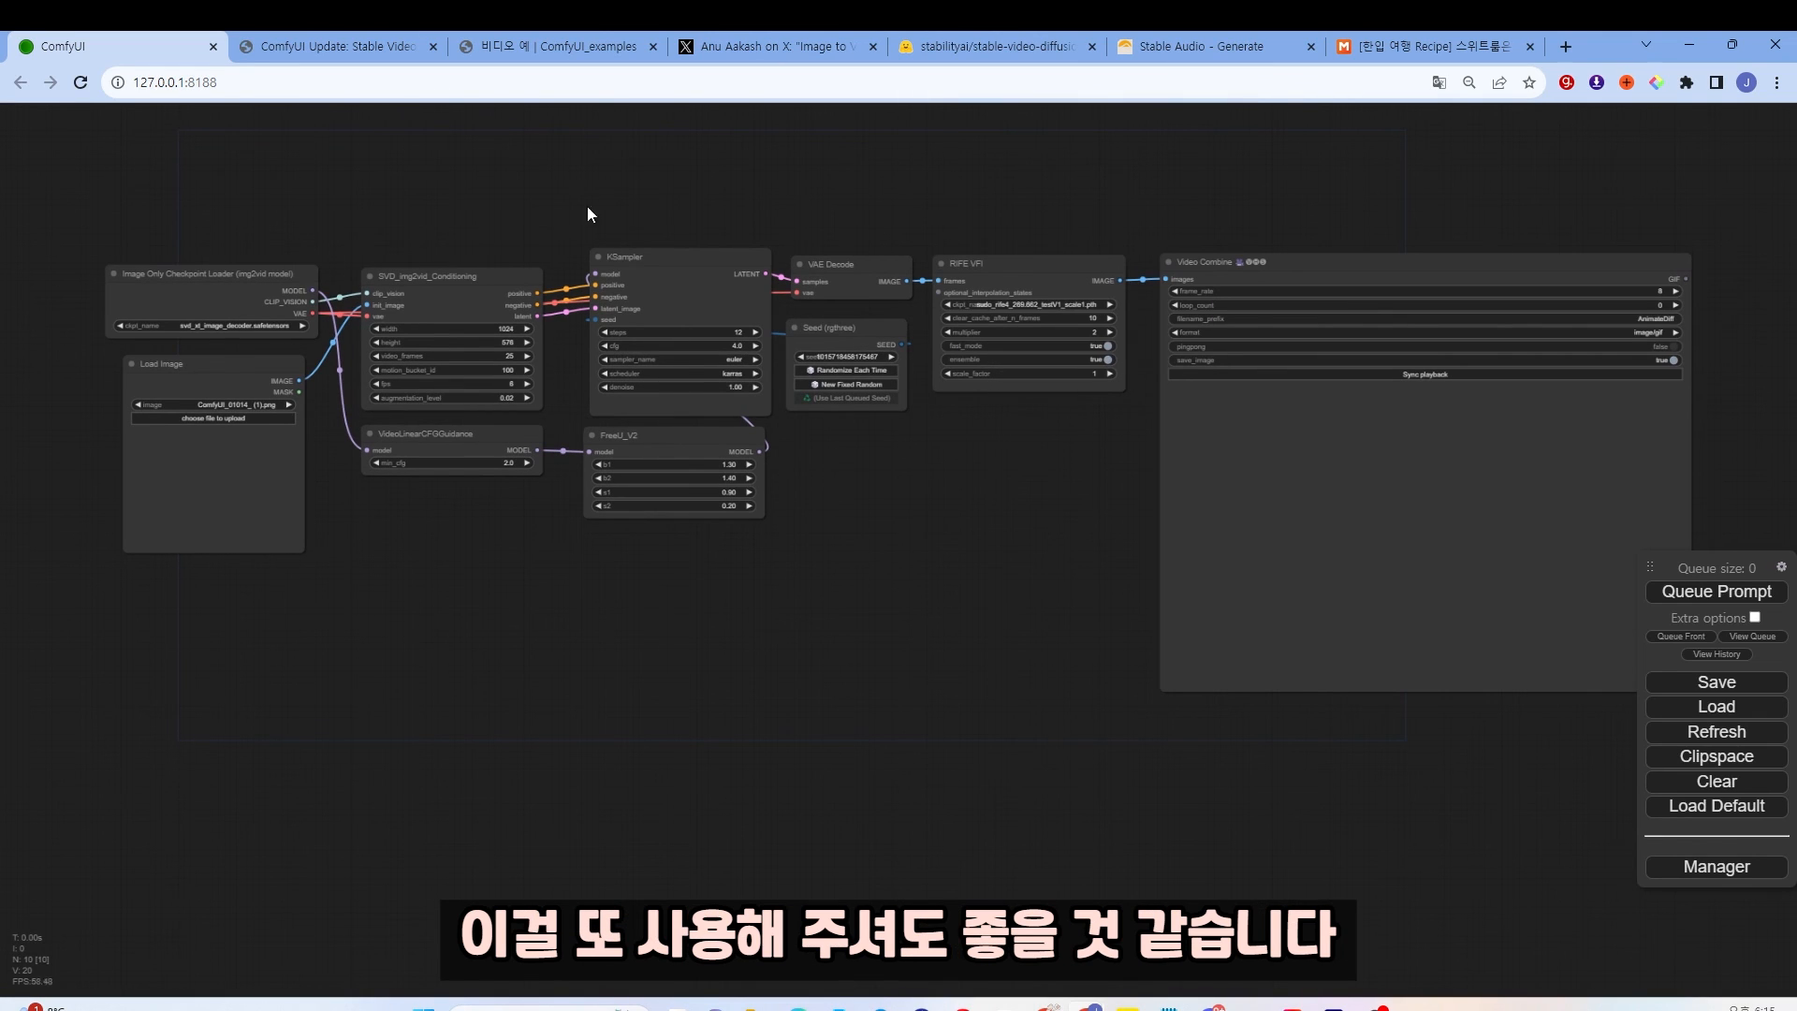
Step: Examine the additional nodes of the alternative workflow, including FreeU_V2 and the rgthree Seed node
scroll(880, 435, up, 2)
scroll(880, 434, down, 2)
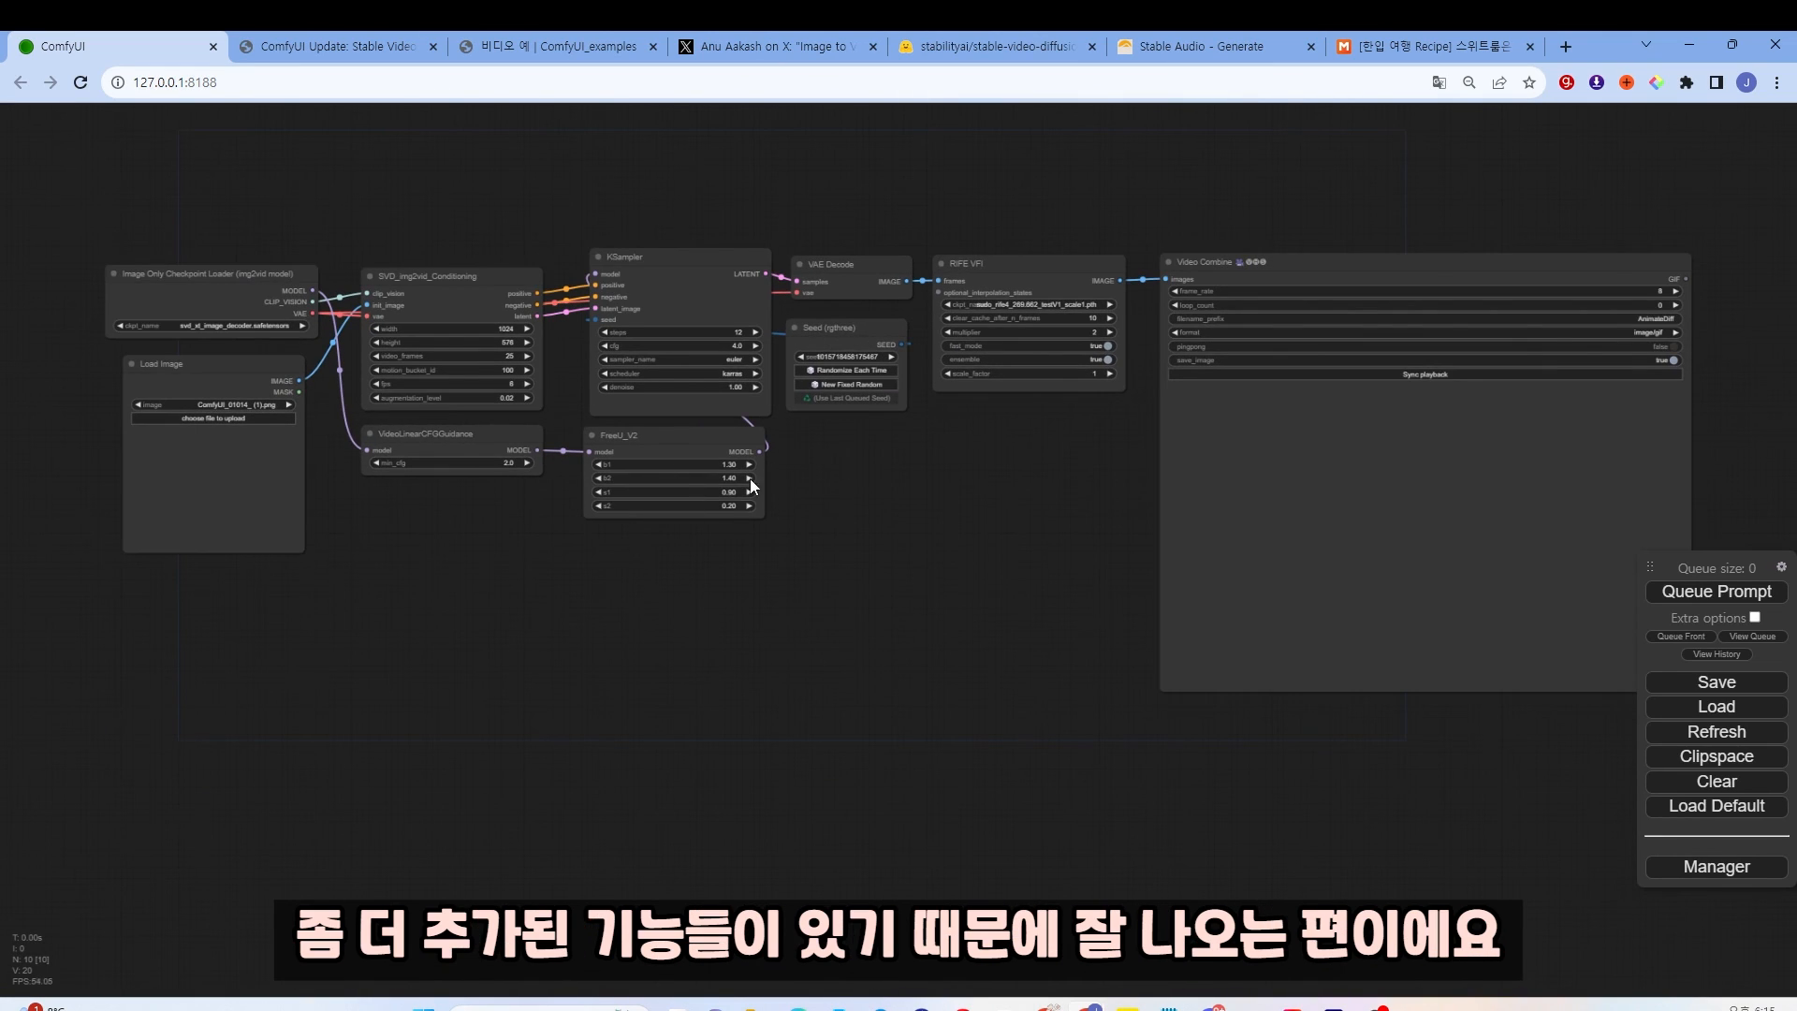
scroll(996, 548, down, 1)
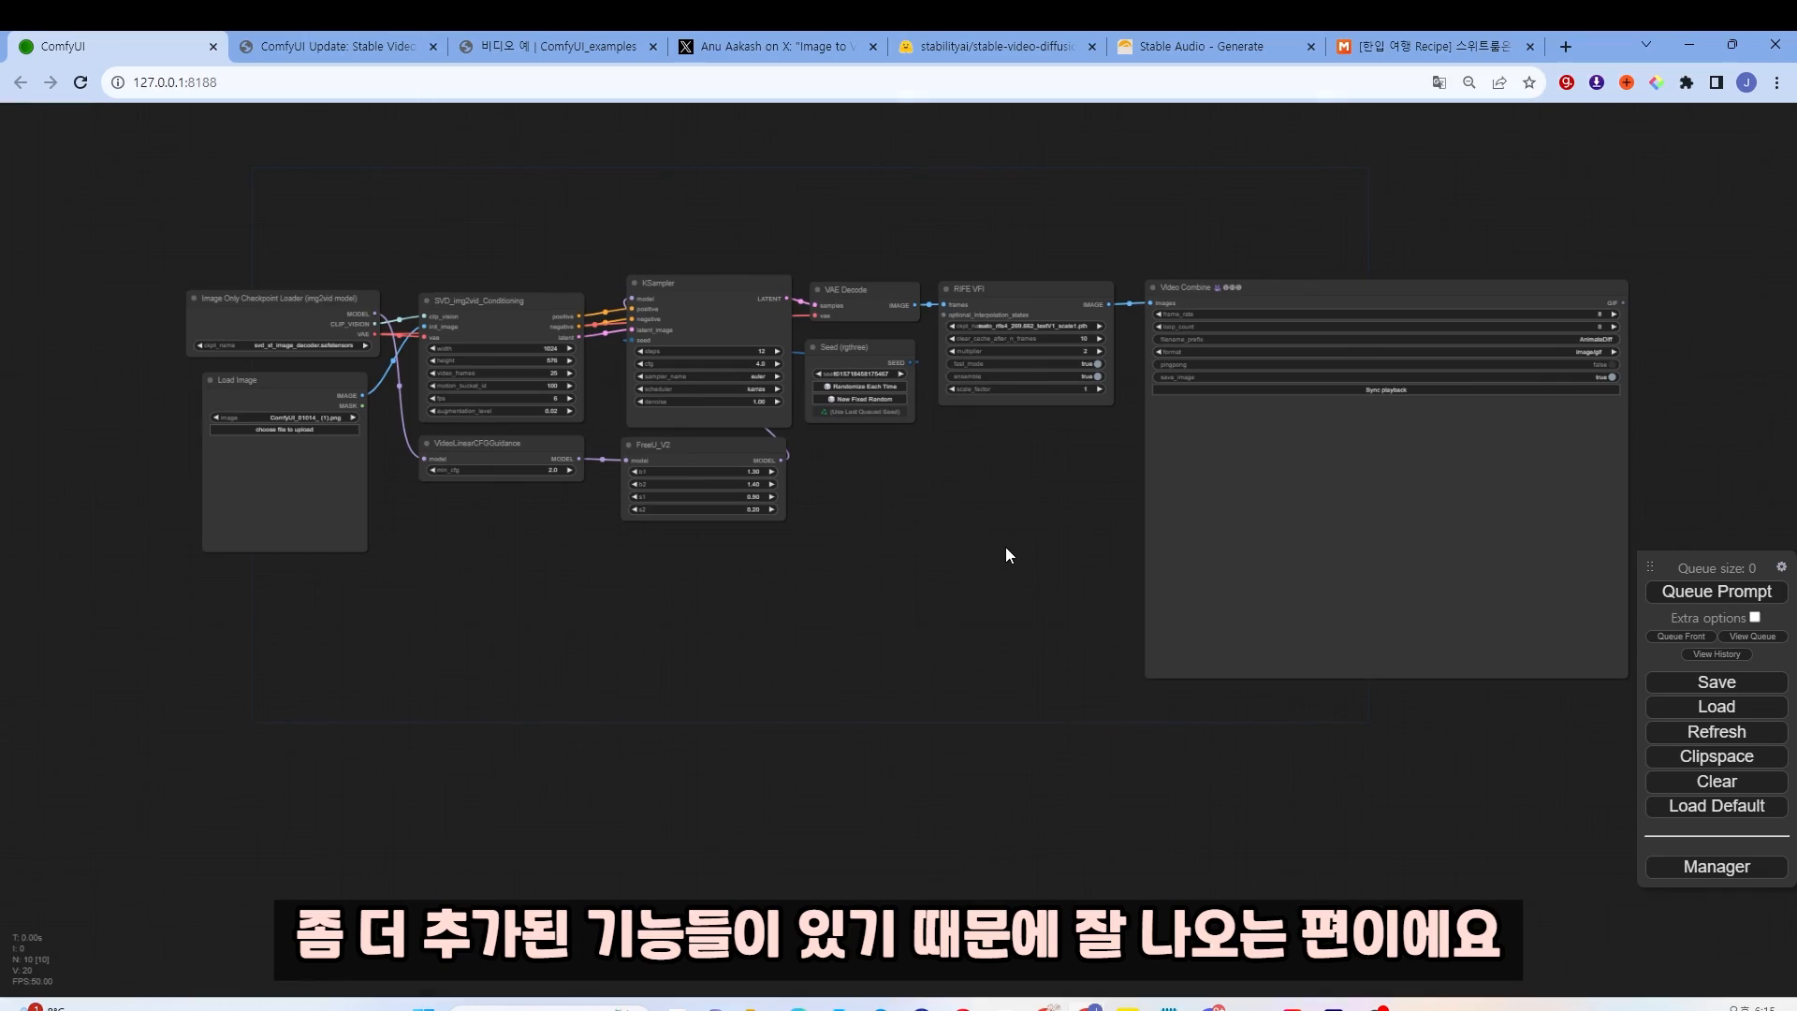